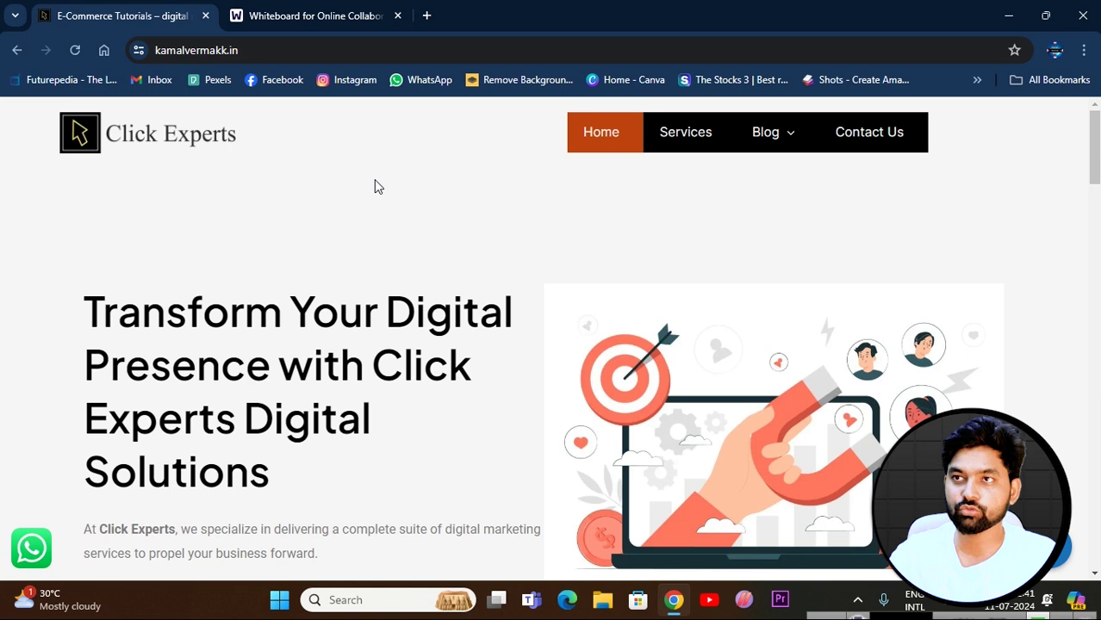
Switch to the Web whiteboard tab showing the blank board
left_click(345, 16)
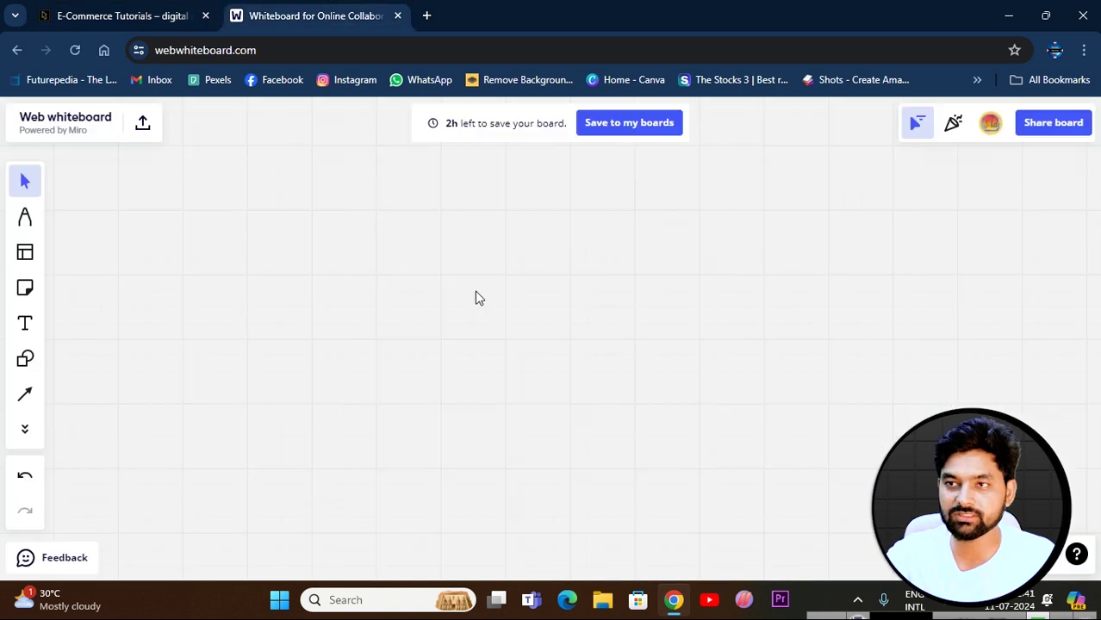
Draw a rectangle near the top centre of the board labelled 'Website'
left_click(25, 359)
left_click_drag(401, 178, 599, 218)
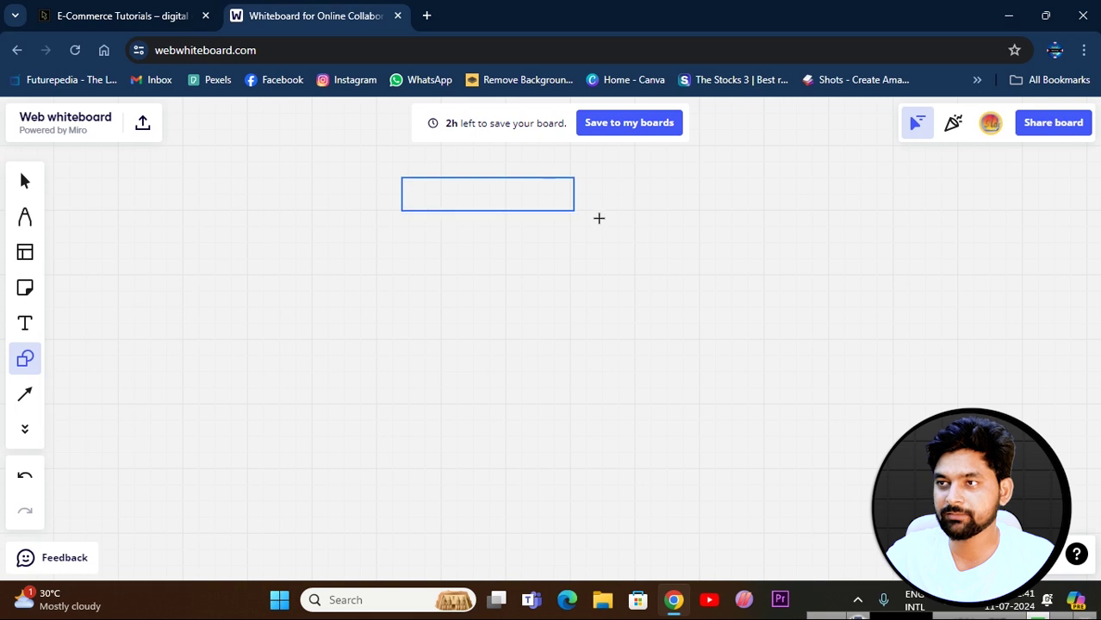
type("Website")
left_click(551, 401)
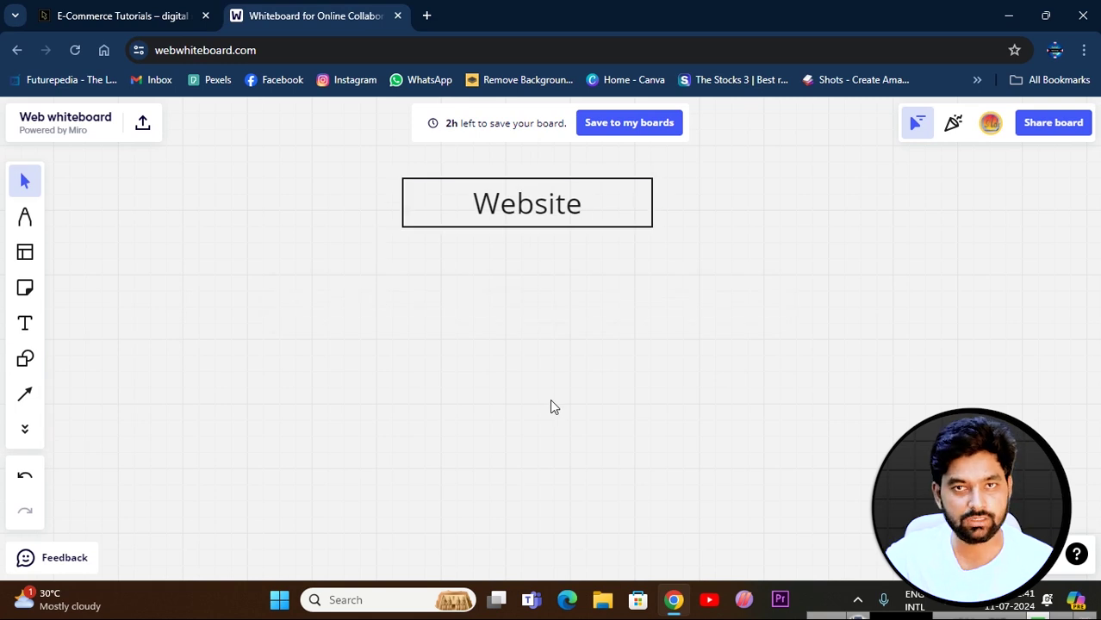
Duplicate the box into 'Google' at lower left and 'User' at lower right
left_click(558, 215)
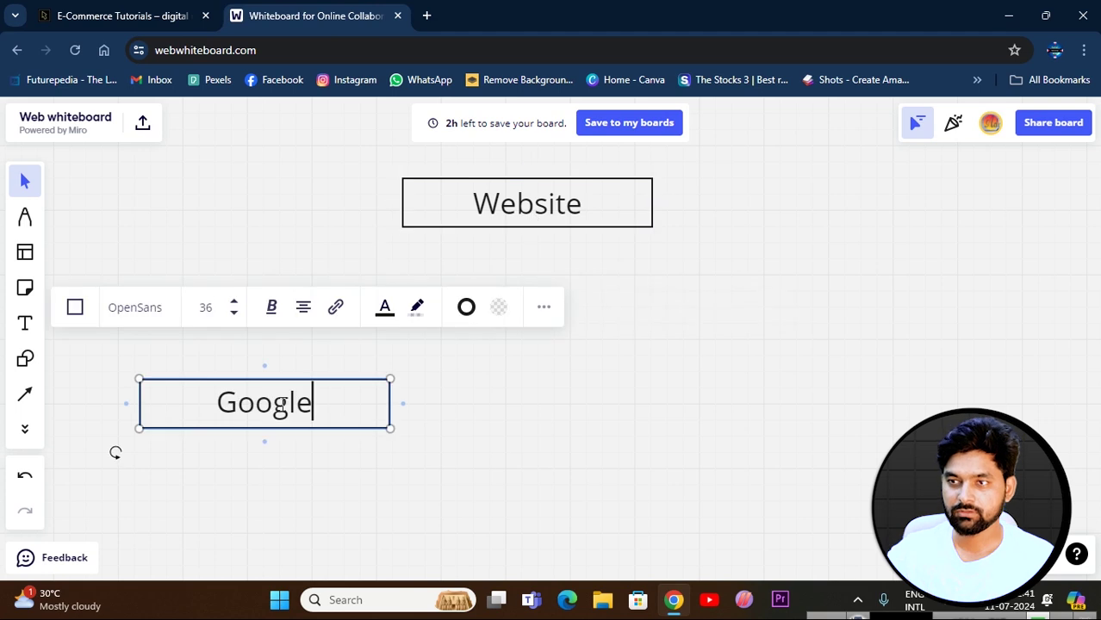
left_click(545, 448)
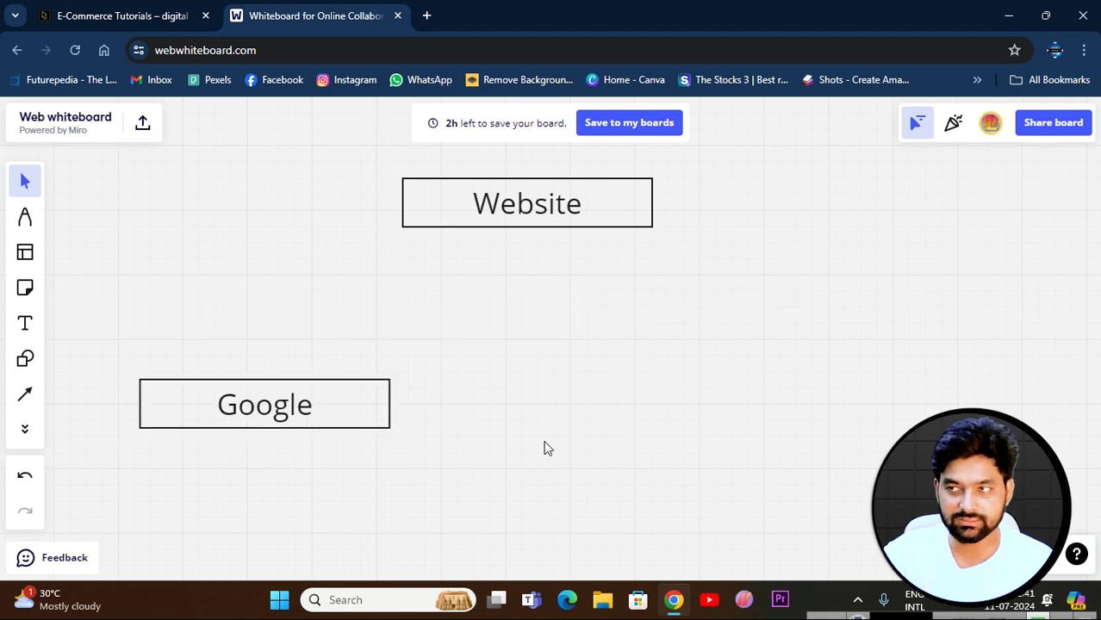
left_click(573, 207)
left_click(302, 406)
key("ctrl+c")
key("ctrl+v")
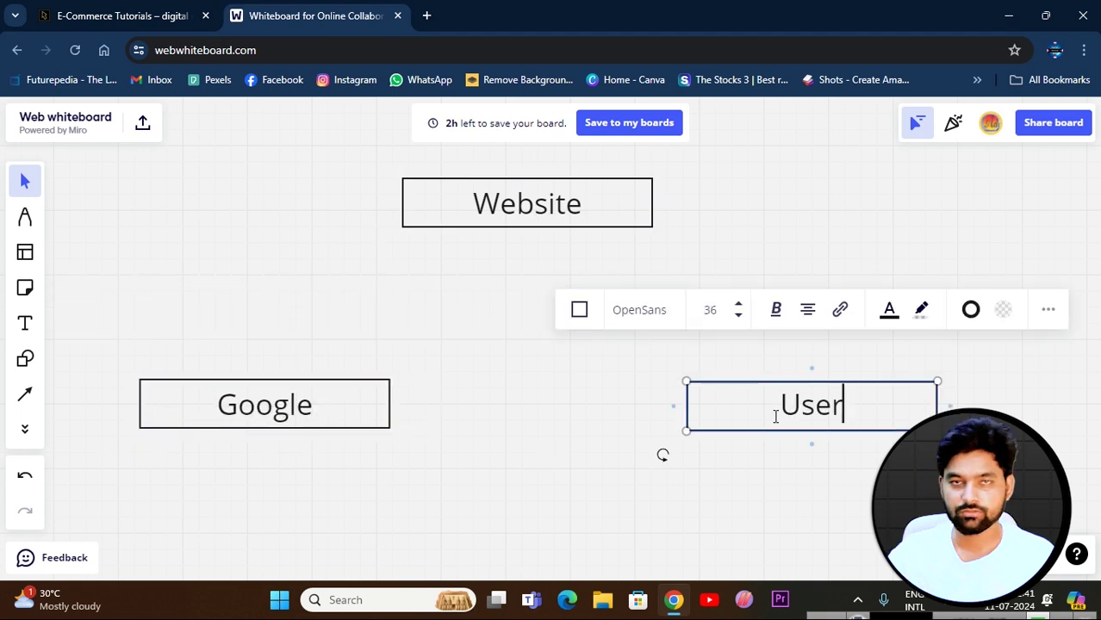
left_click(596, 468)
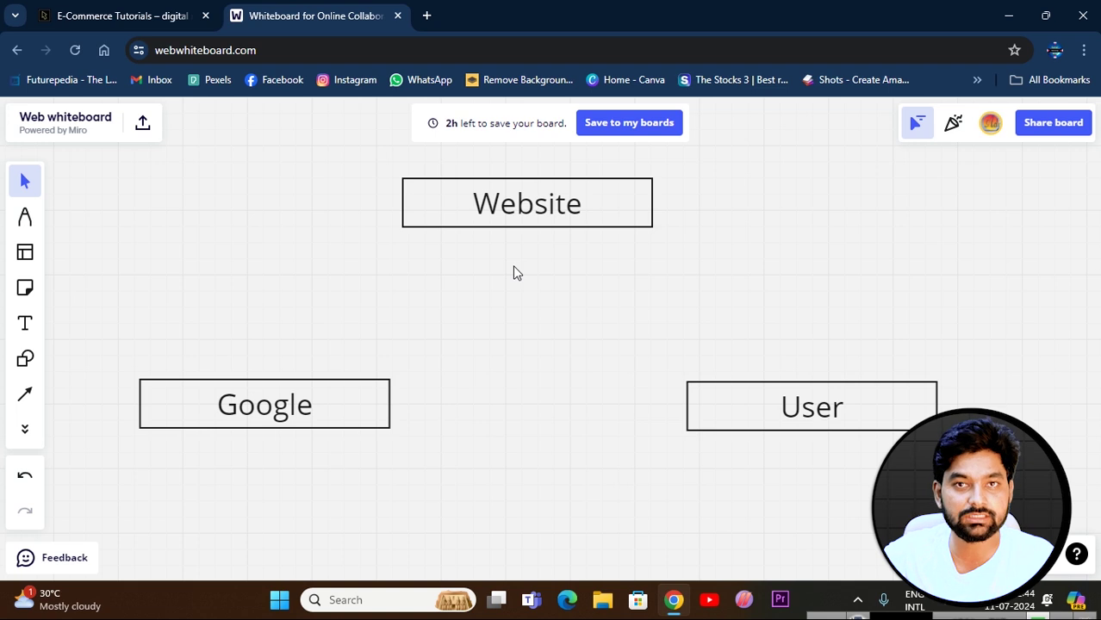
Add a connected 'Google Search Consol' box below Website and shift it left
left_click(532, 212)
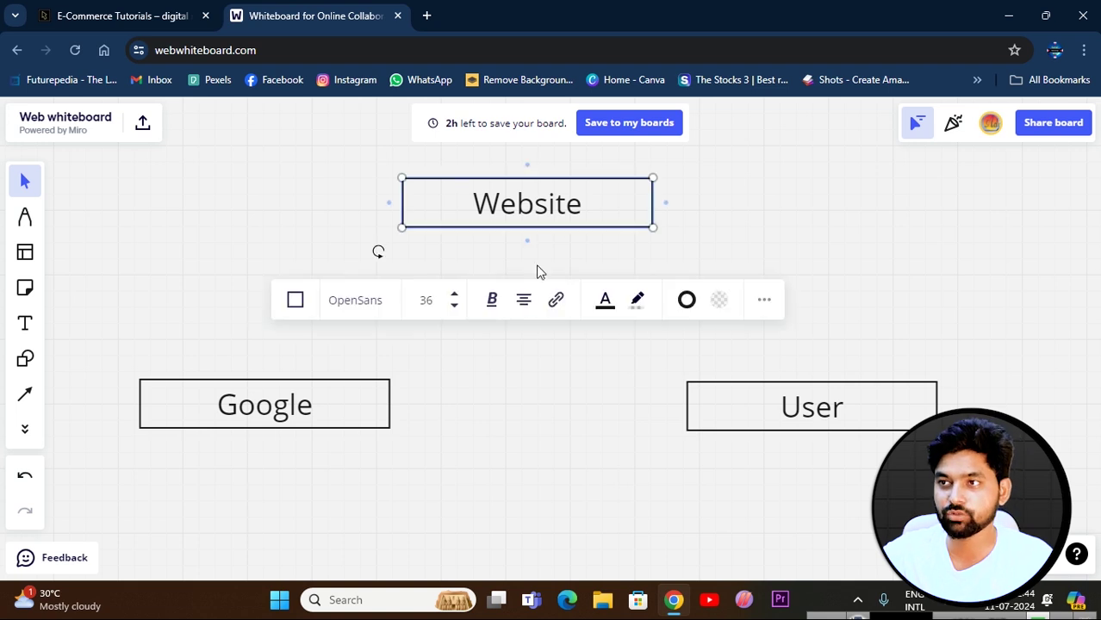
left_click(527, 240)
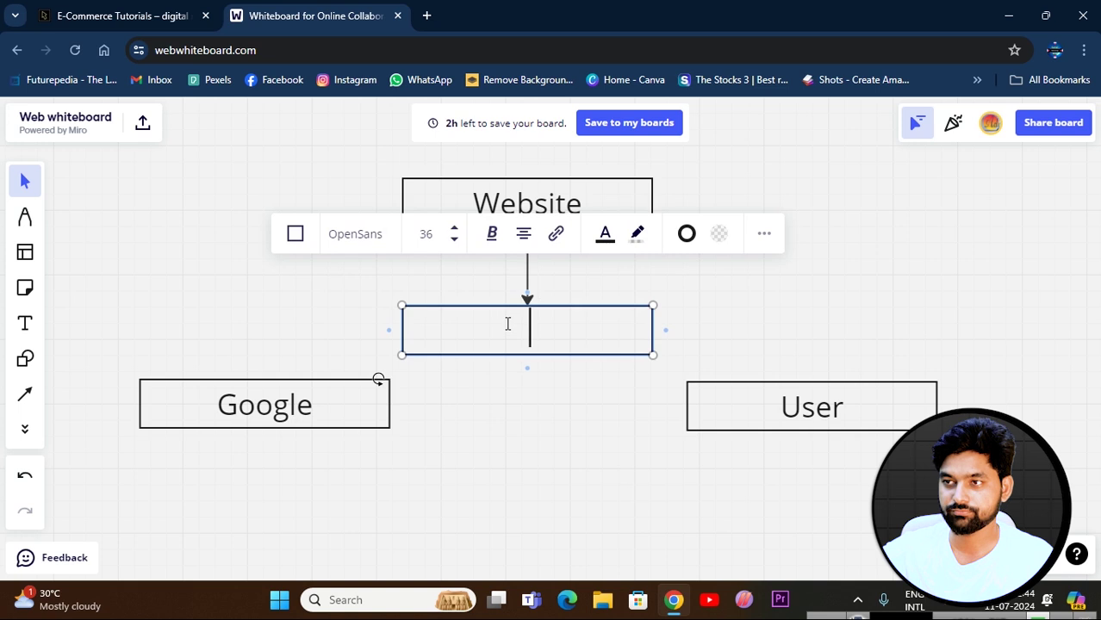
type("Google Search")
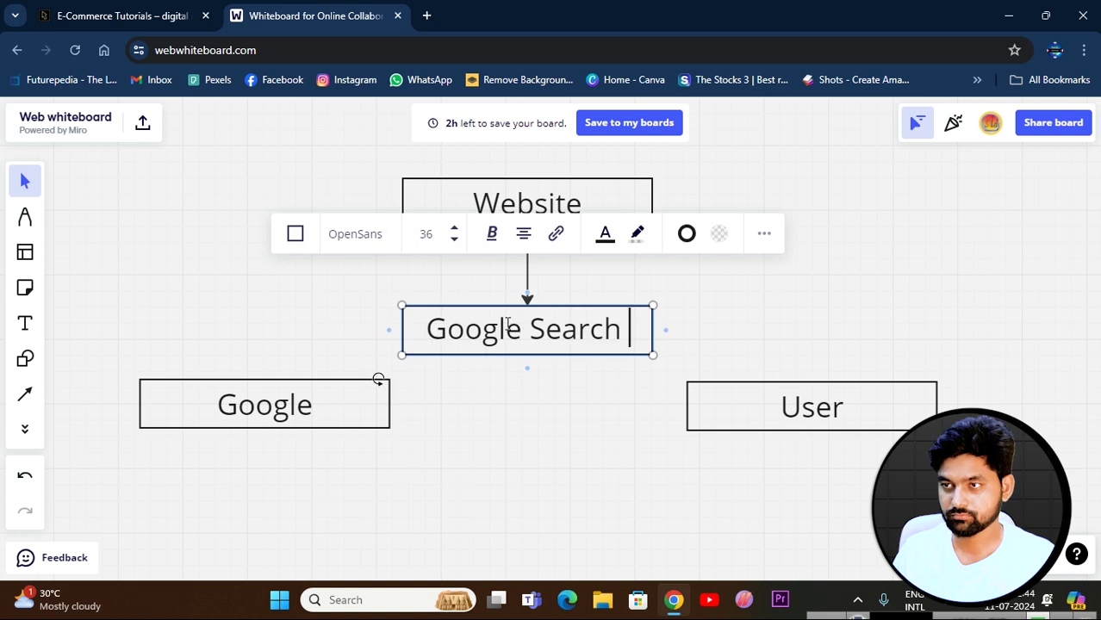
key("ctrl+a")
type("Consol")
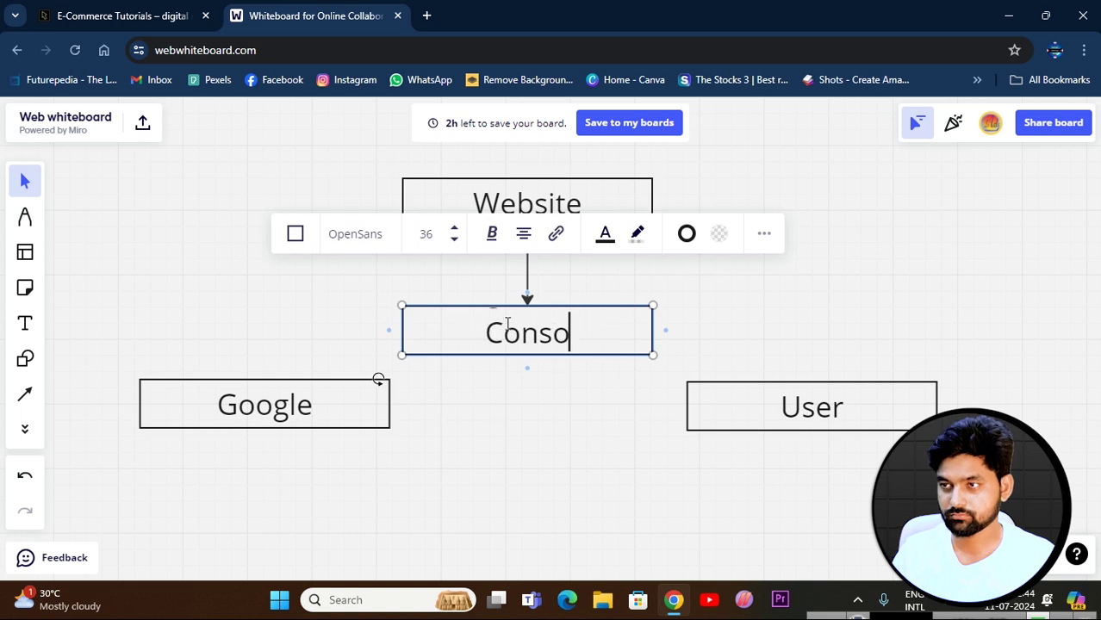
left_click(412, 358)
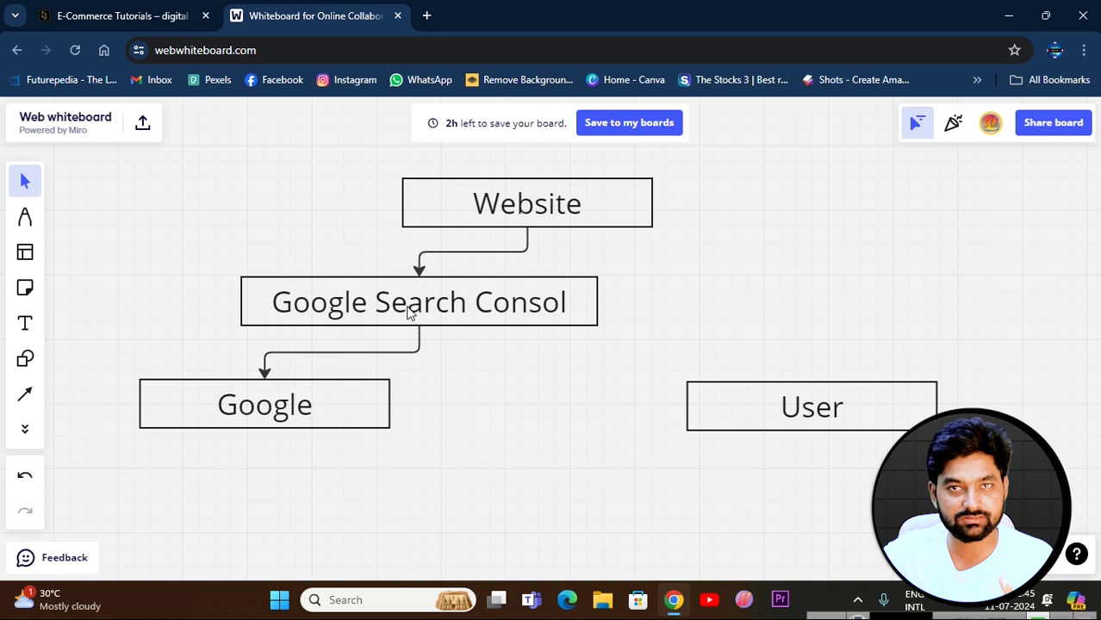
left_click_drag(430, 305, 342, 307)
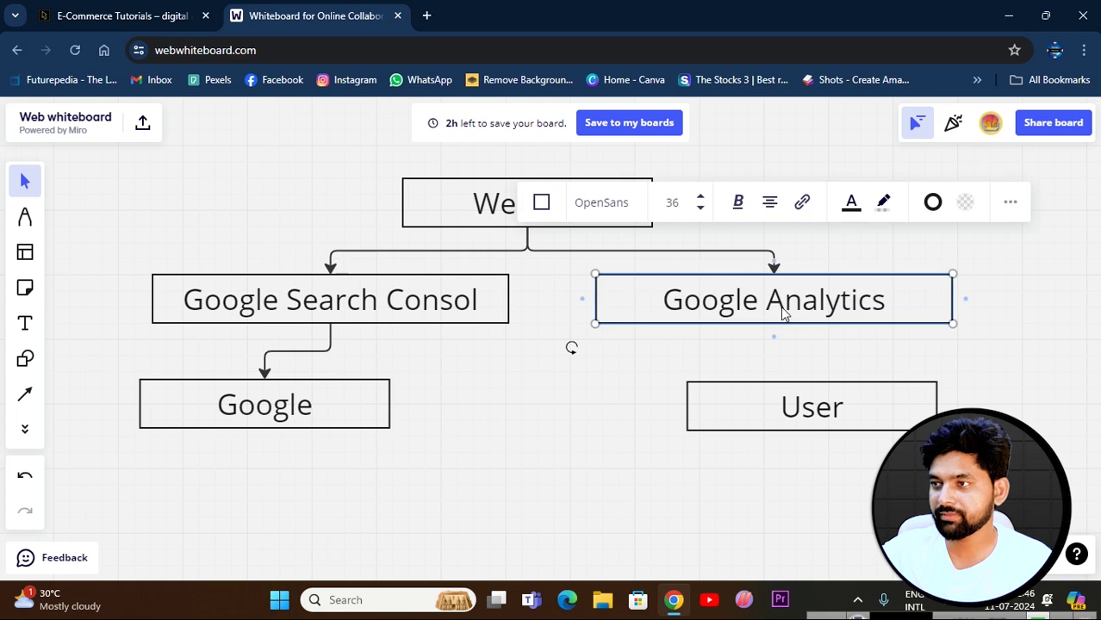
Link Google Analytics to User with an arrow, nudge User up, and return to Click Experts
left_click_drag(774, 337, 810, 423)
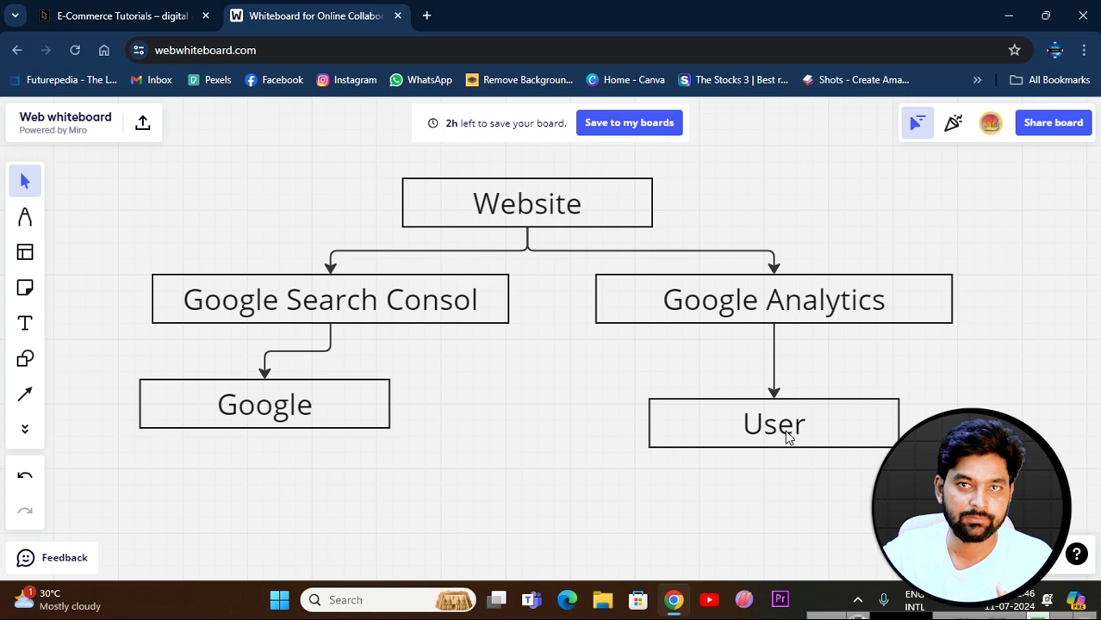
left_click_drag(785, 430, 785, 410)
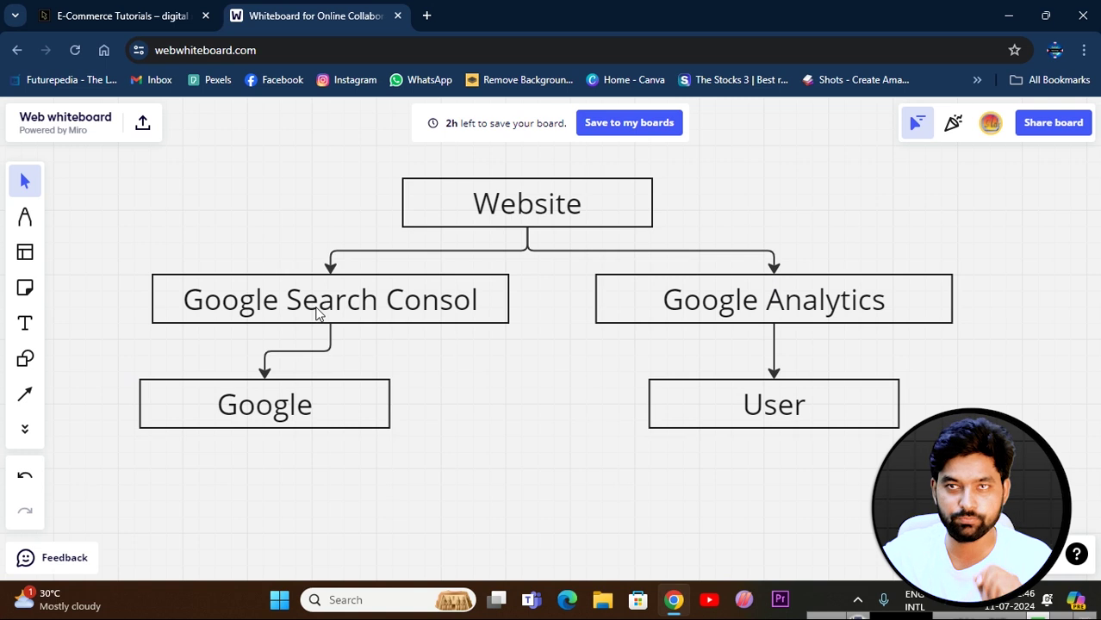
left_click(146, 17)
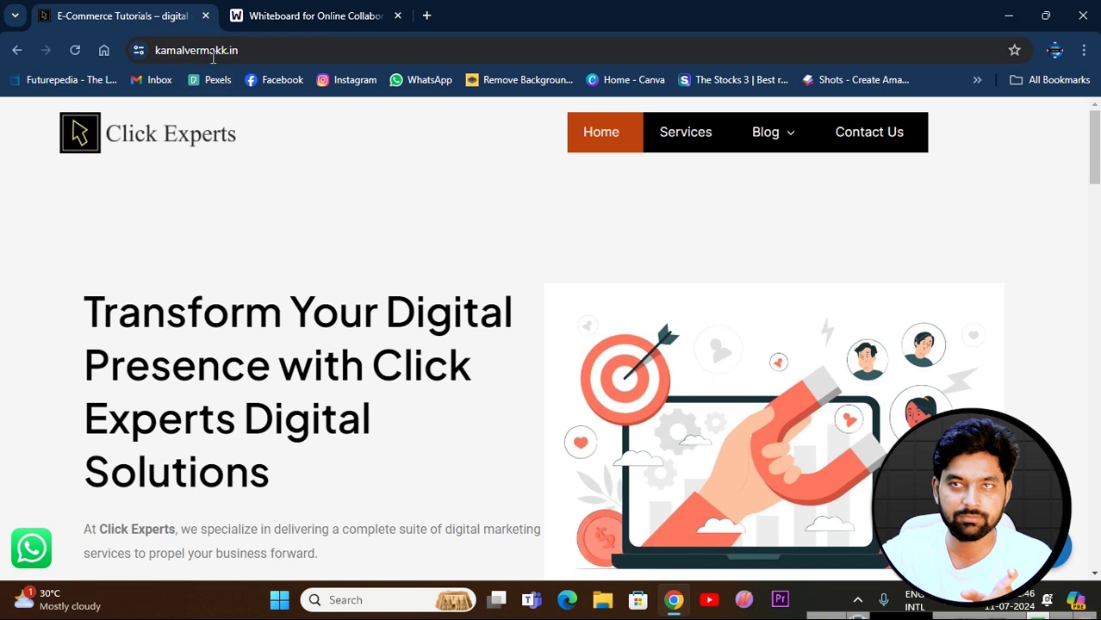
Search Google for the site owner's name in a new tab
left_click(427, 15)
left_click(332, 54)
type("ak")
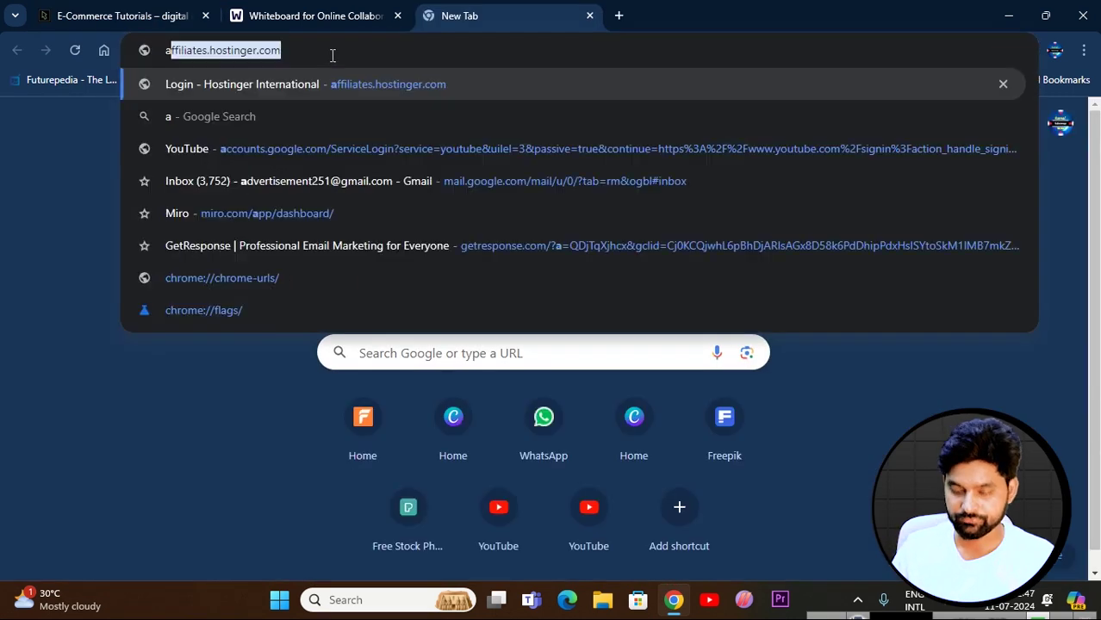
key("BackSpace")
key("BackSpace")
type("kamal verma k")
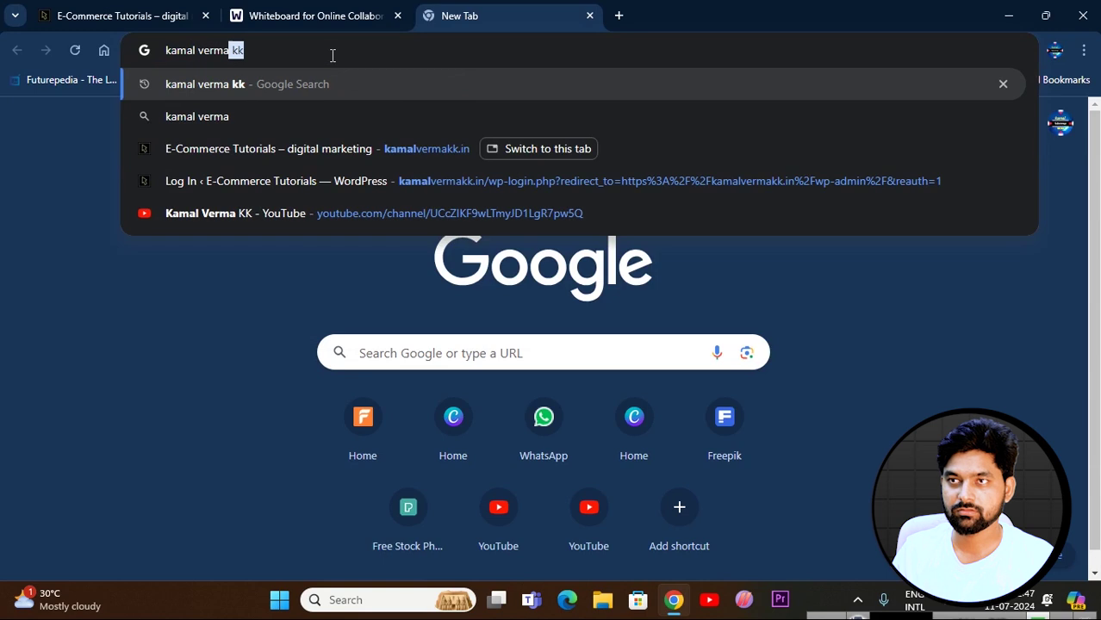
key("Return")
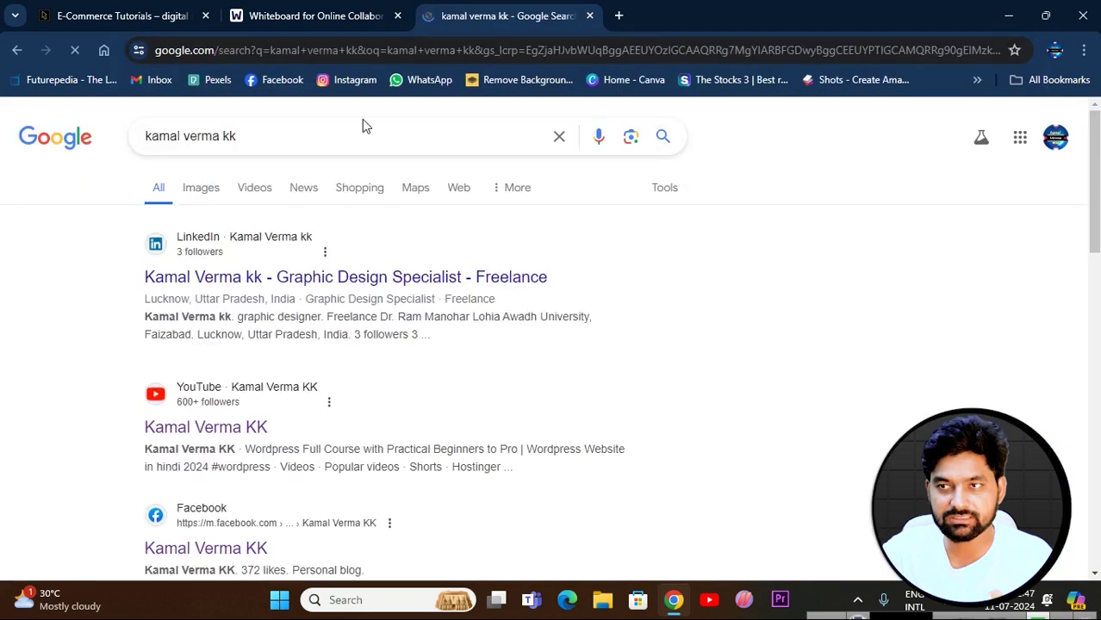
Dismiss the location request, browse the results, and return to the whiteboard tab
scroll(250, 317, "down", 4)
scroll(279, 365, "down", 4)
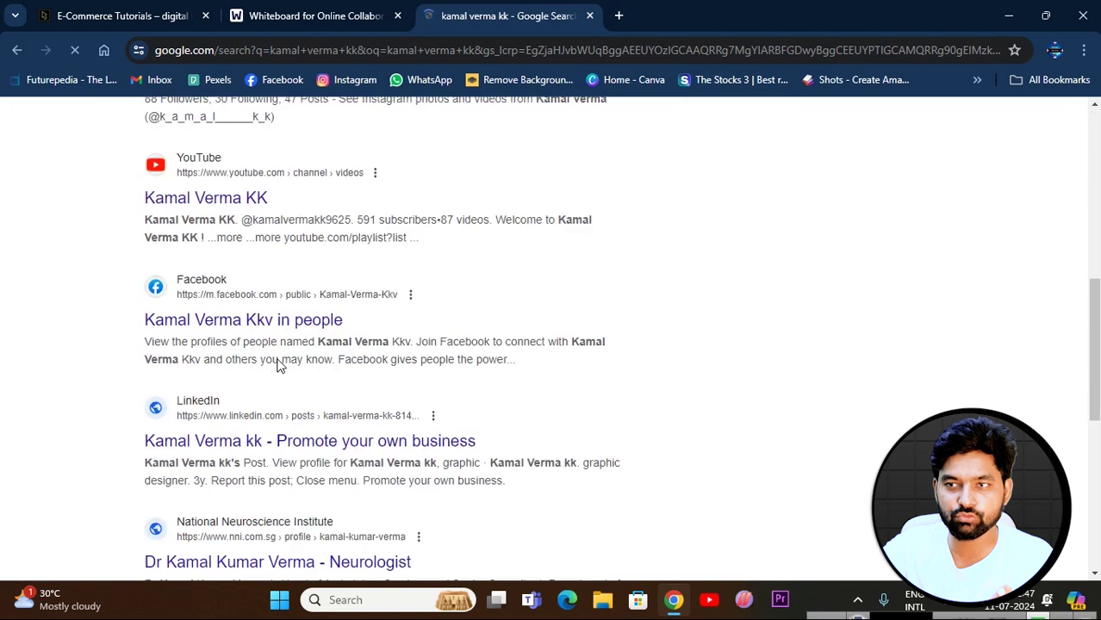
scroll(277, 363, "up", 8)
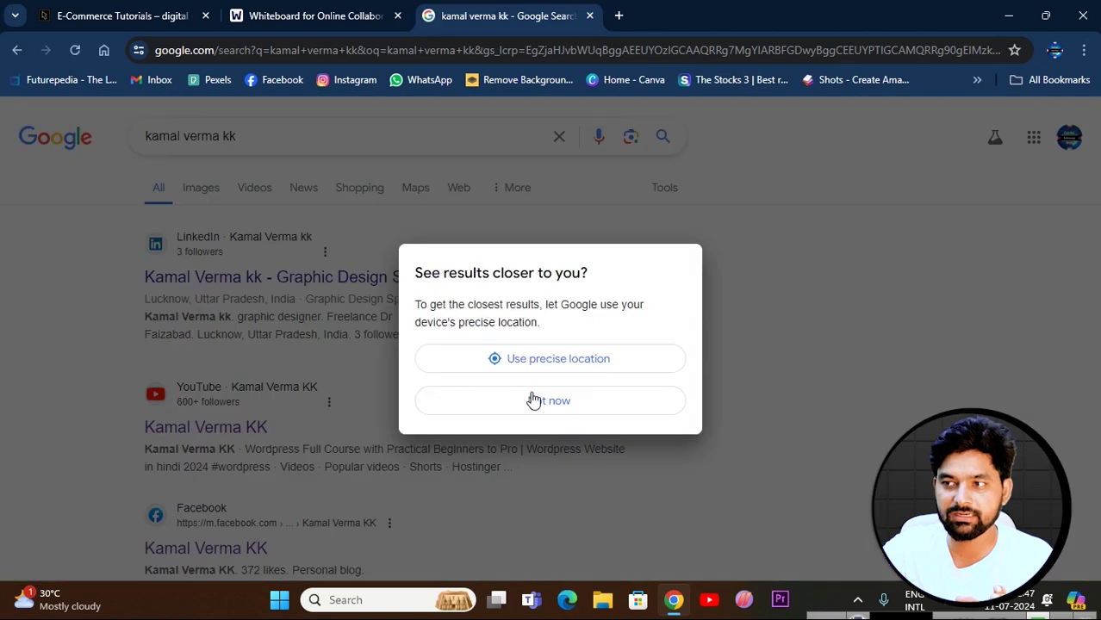
left_click(530, 398)
scroll(342, 334, "down", 3)
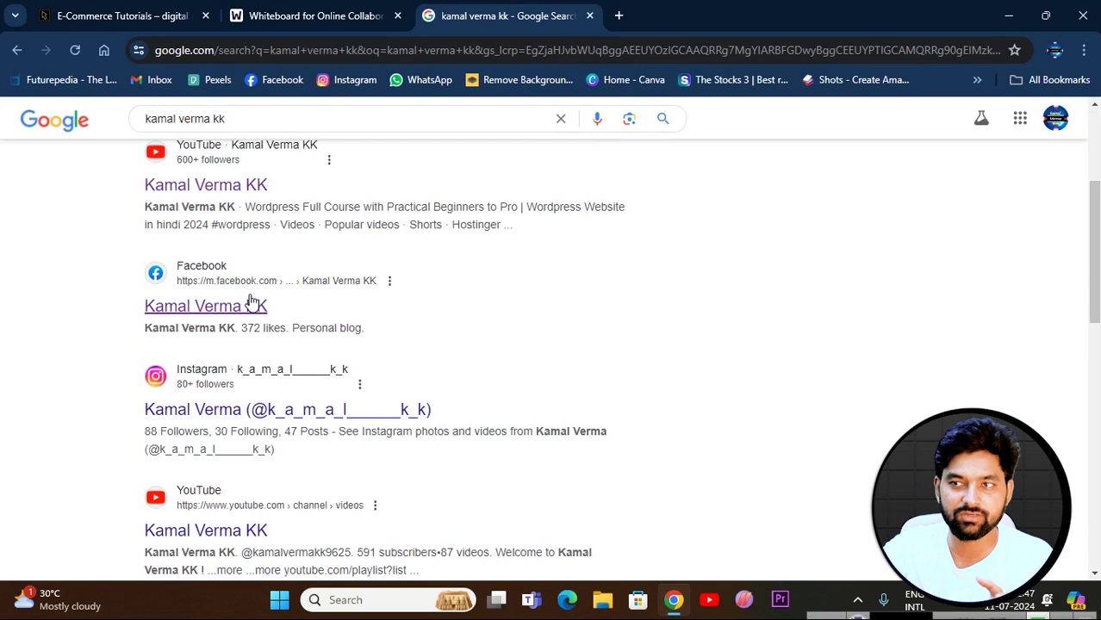
scroll(364, 305, "down", 2)
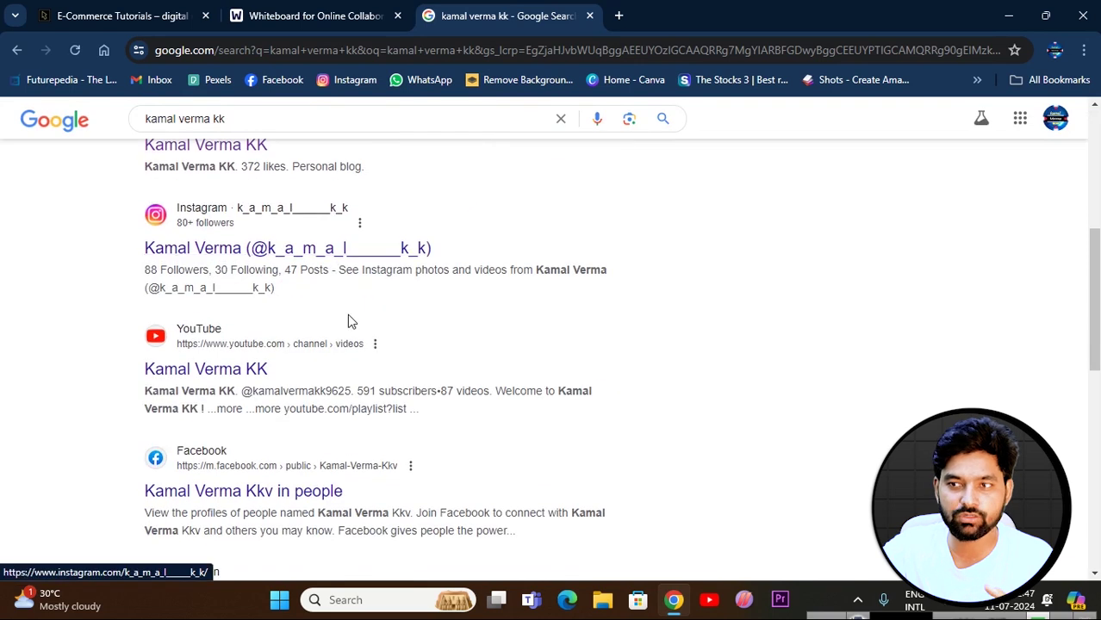
scroll(430, 336, "down", 3)
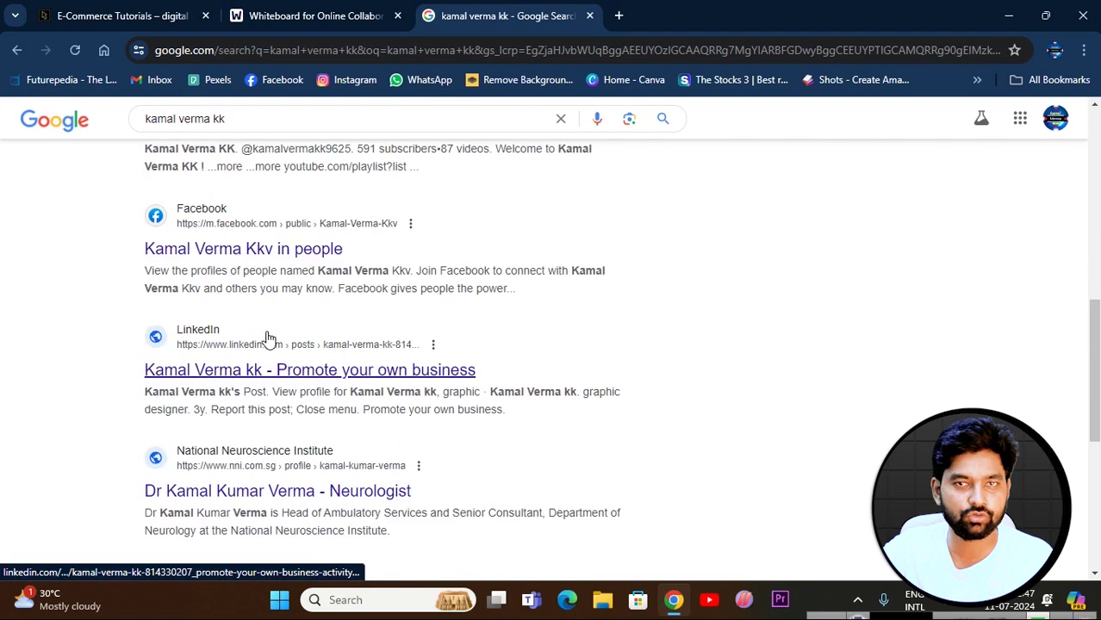
scroll(308, 312, "up", 1)
scroll(308, 312, "up", 4)
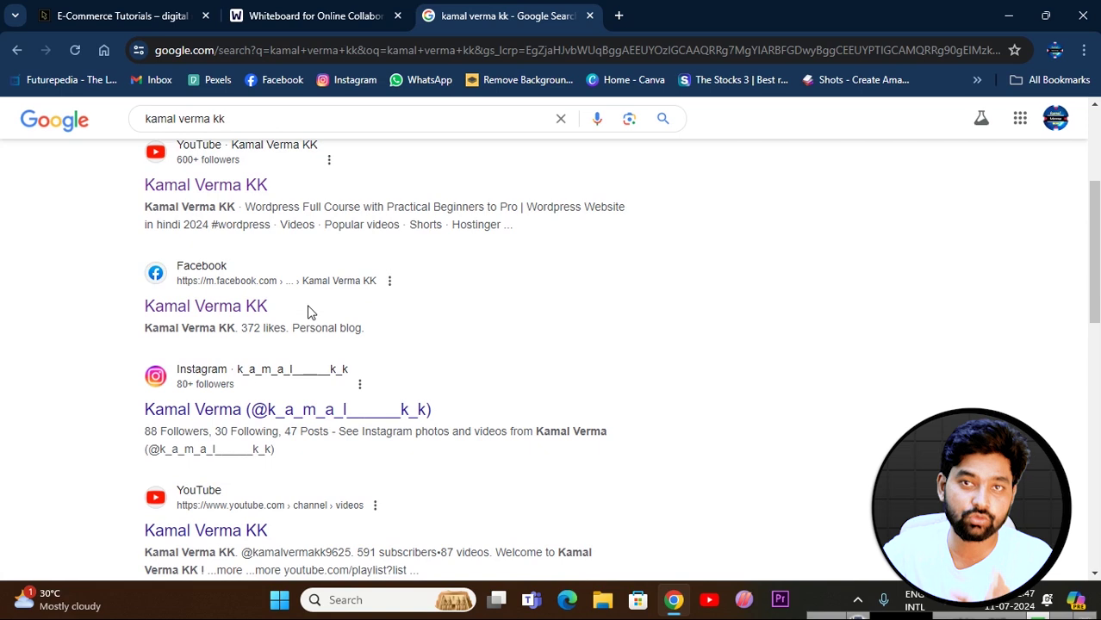
left_click(298, 17)
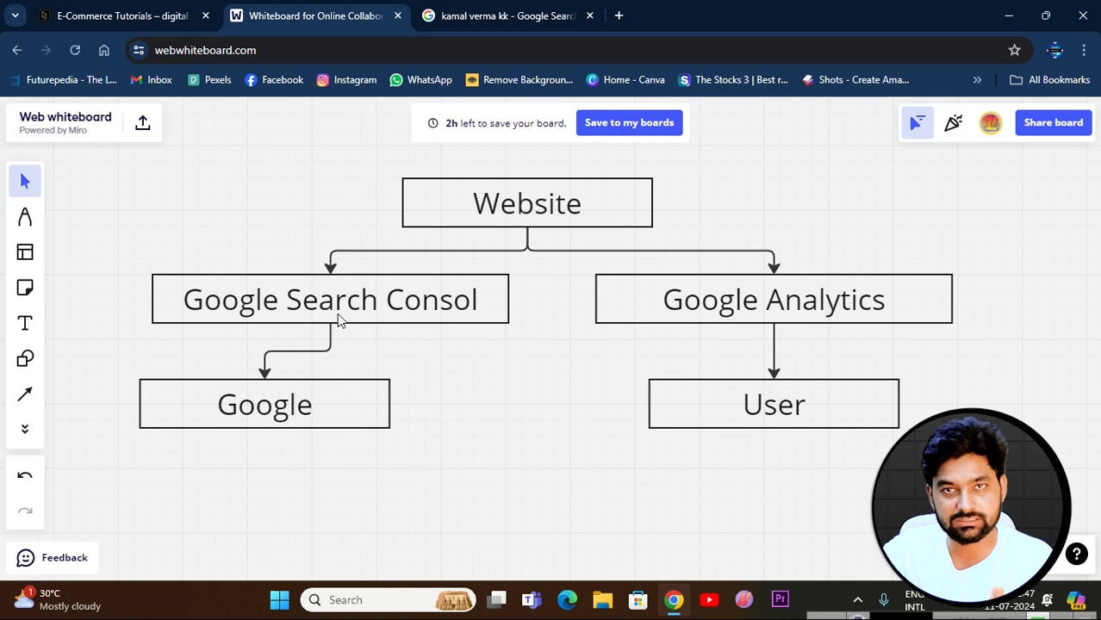
left_click(164, 20)
left_click(526, 20)
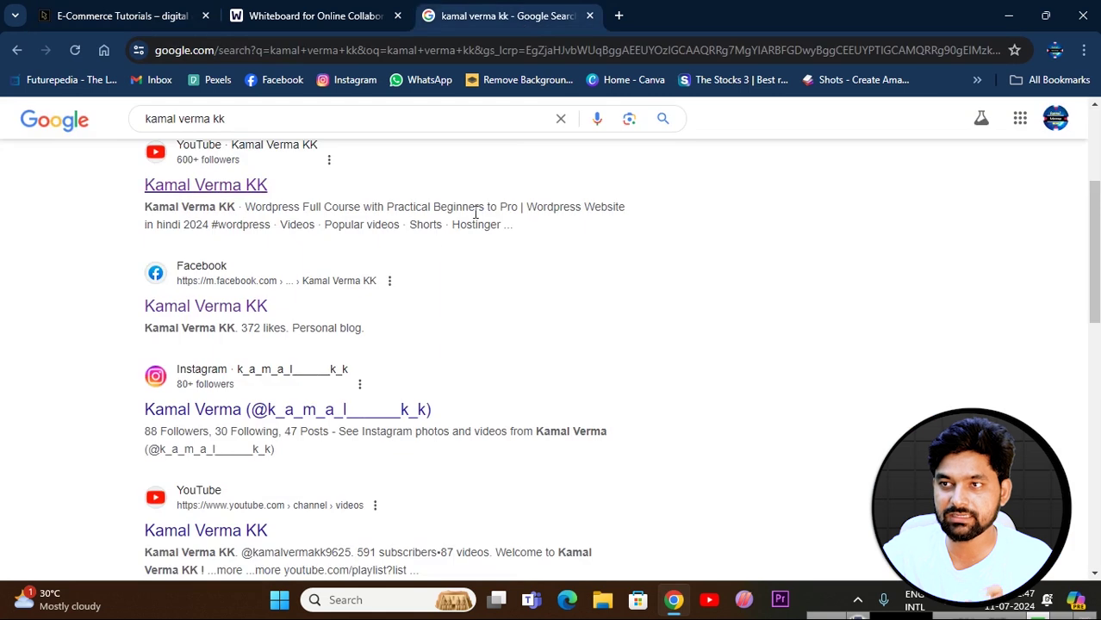
scroll(355, 245, "up", 2)
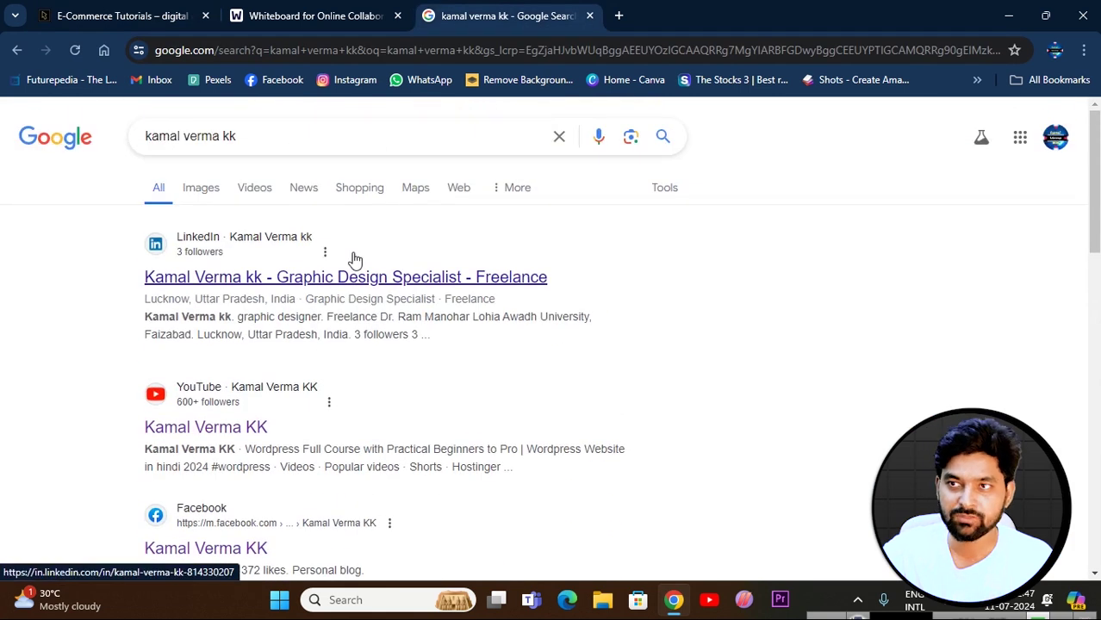
left_click(254, 136)
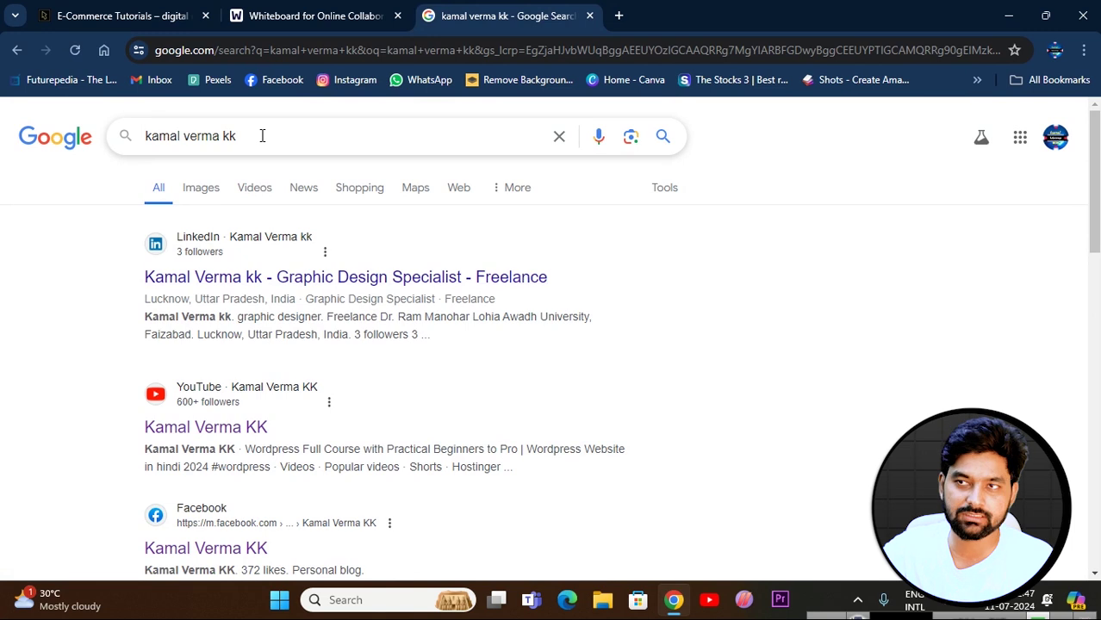
left_click_drag(266, 140, 130, 143)
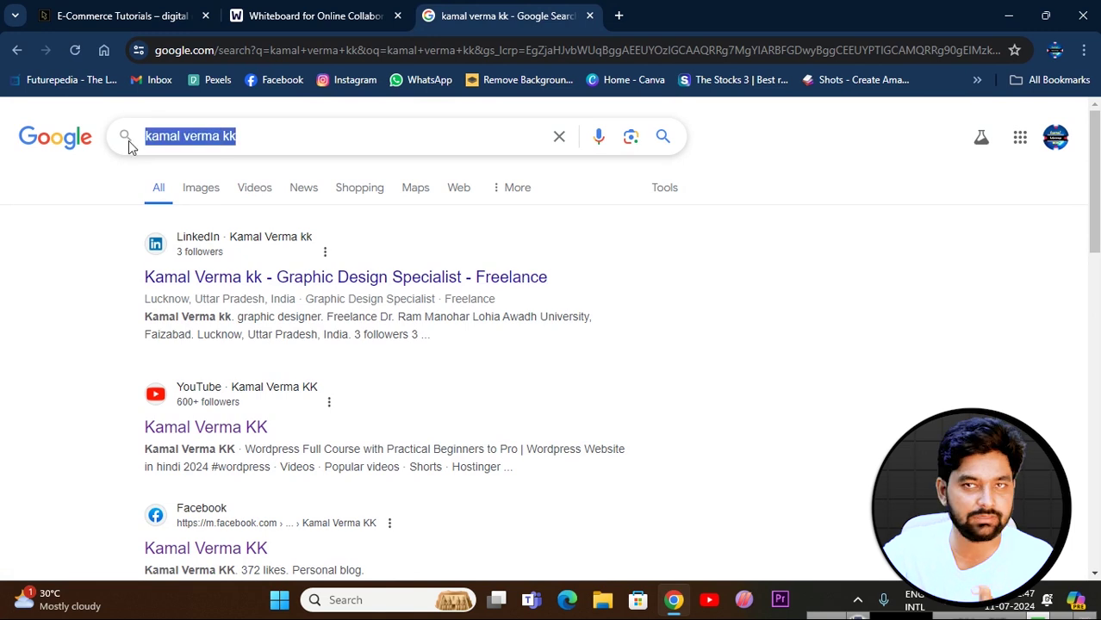
scroll(287, 349, "down", 1)
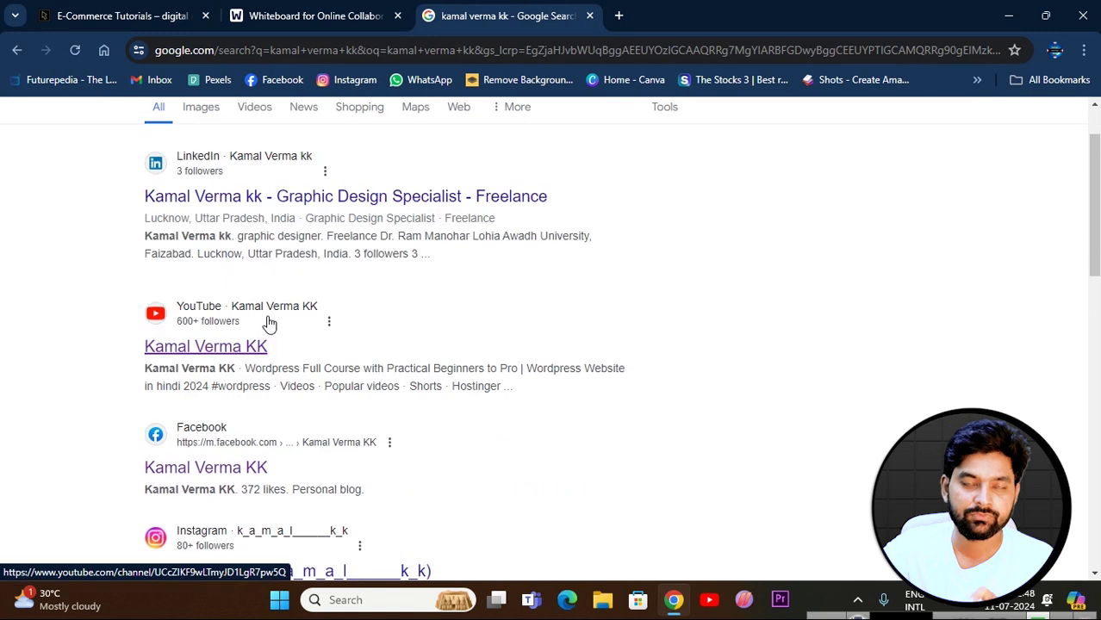
scroll(270, 323, "up", 1)
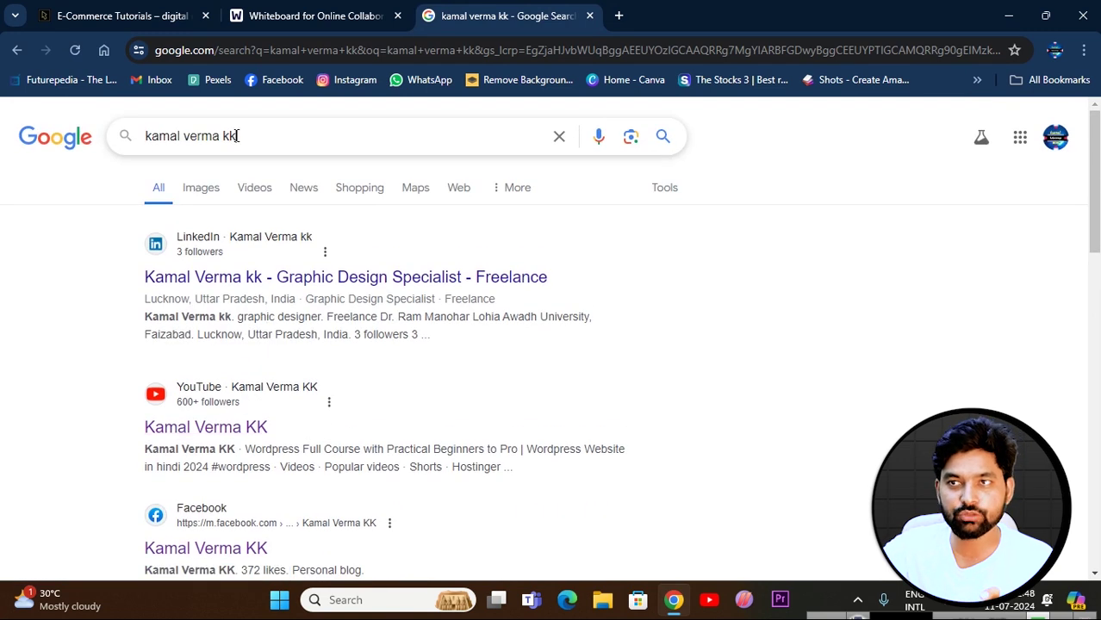
left_click_drag(238, 137, 117, 129)
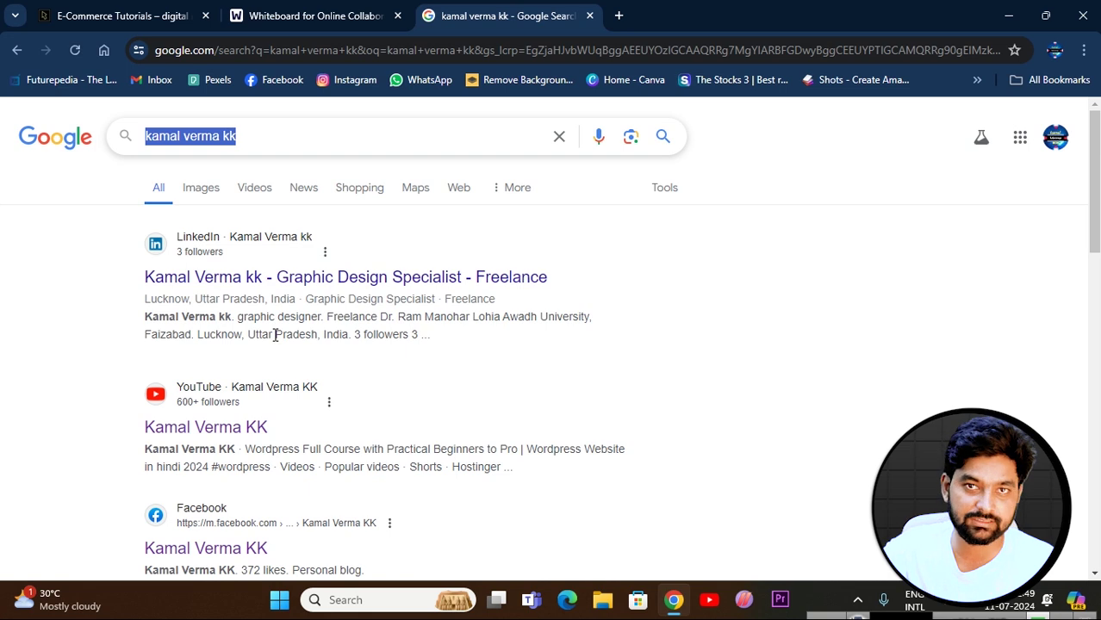
Focus the search box query and scroll through the name results
left_click(260, 142)
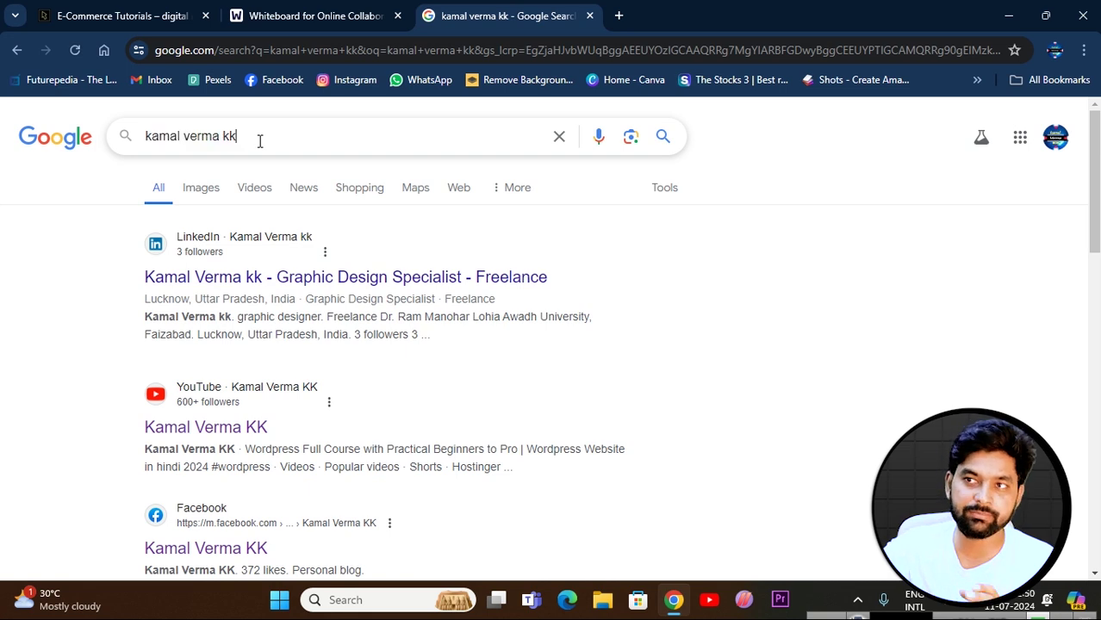
scroll(255, 294, "down", 4)
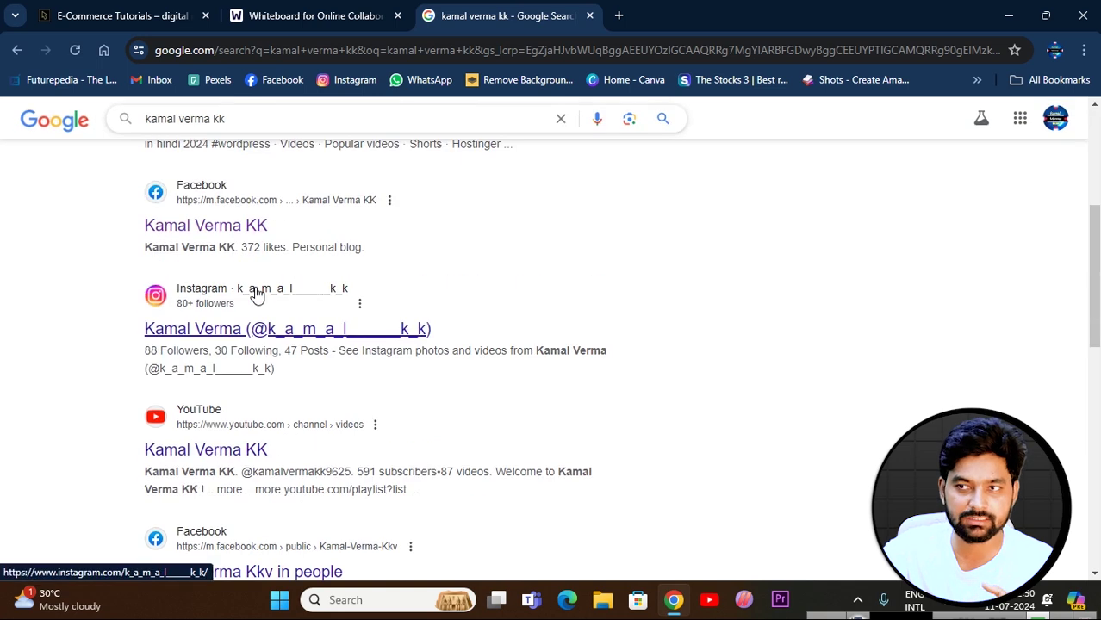
scroll(256, 294, "up", 4)
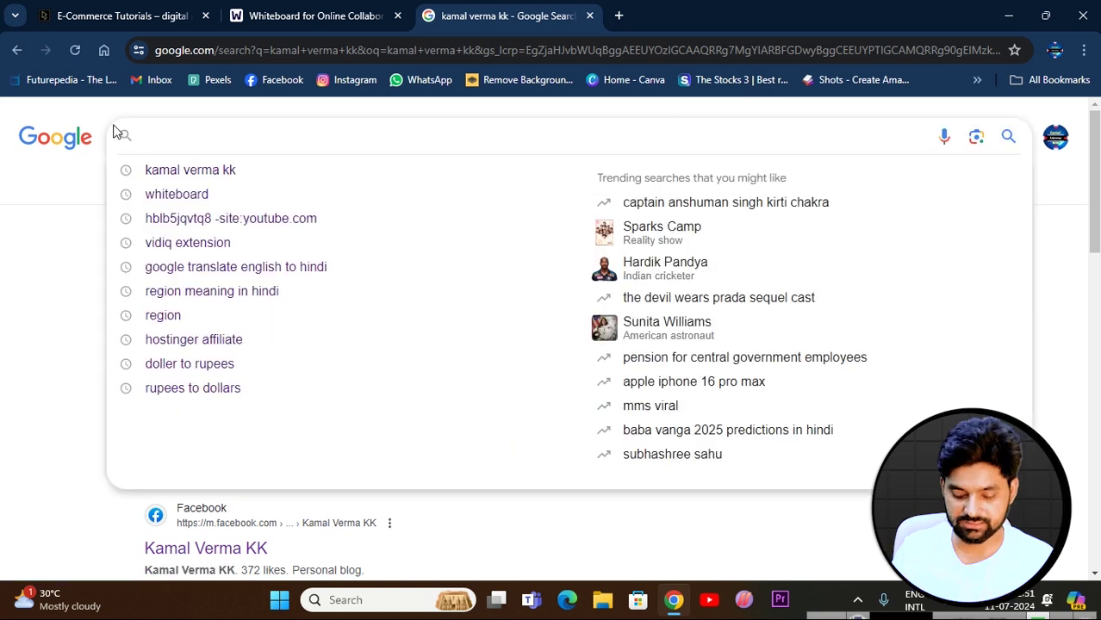
Search for 'best coarching tor neet' and scroll through the NEET coaching results
type("best coarching t")
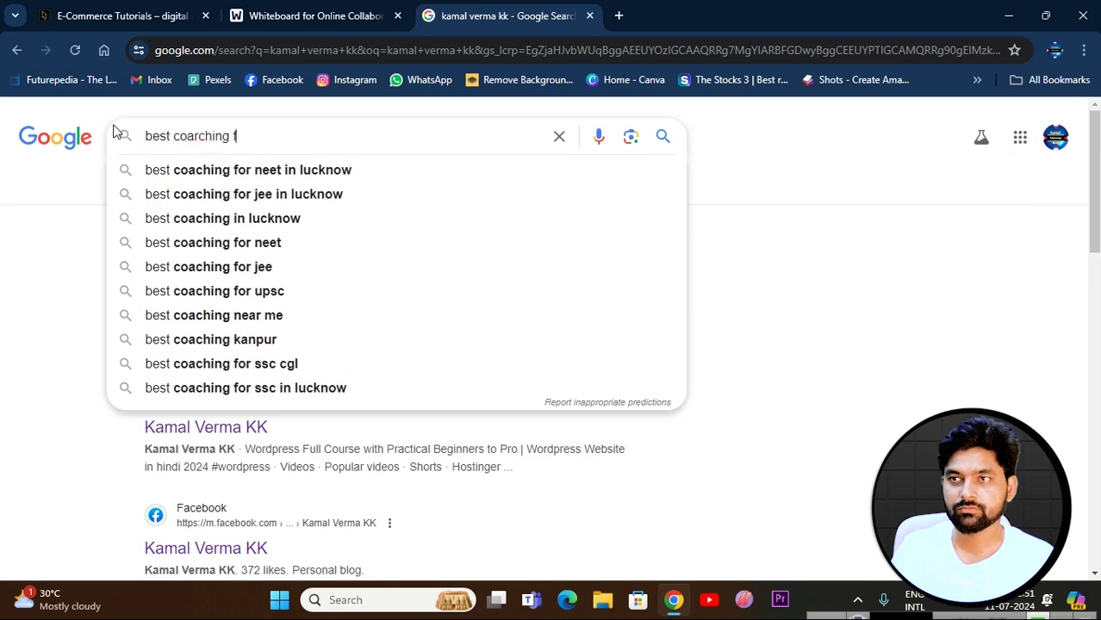
type("or neet")
key("Return")
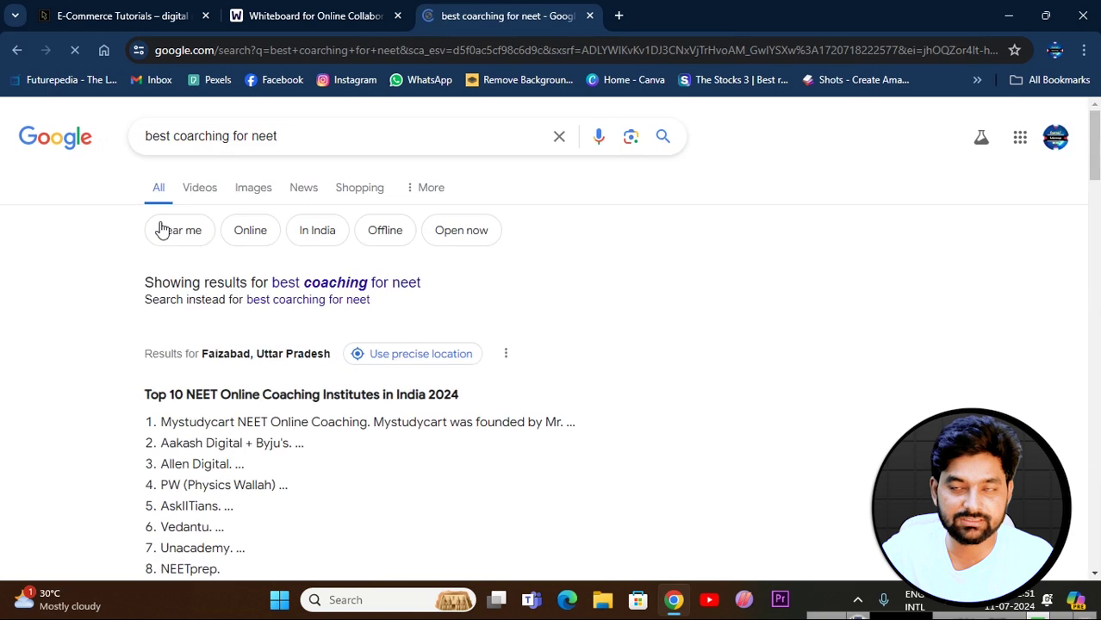
scroll(295, 319, "down", 6)
scroll(294, 325, "down", 8)
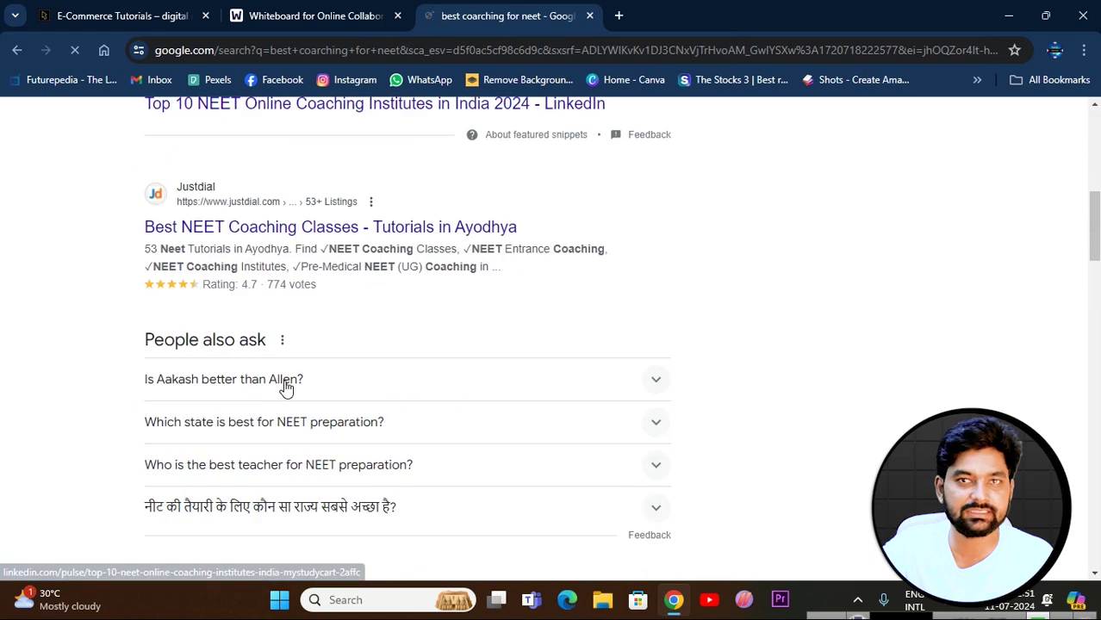
scroll(319, 339, "up", 10)
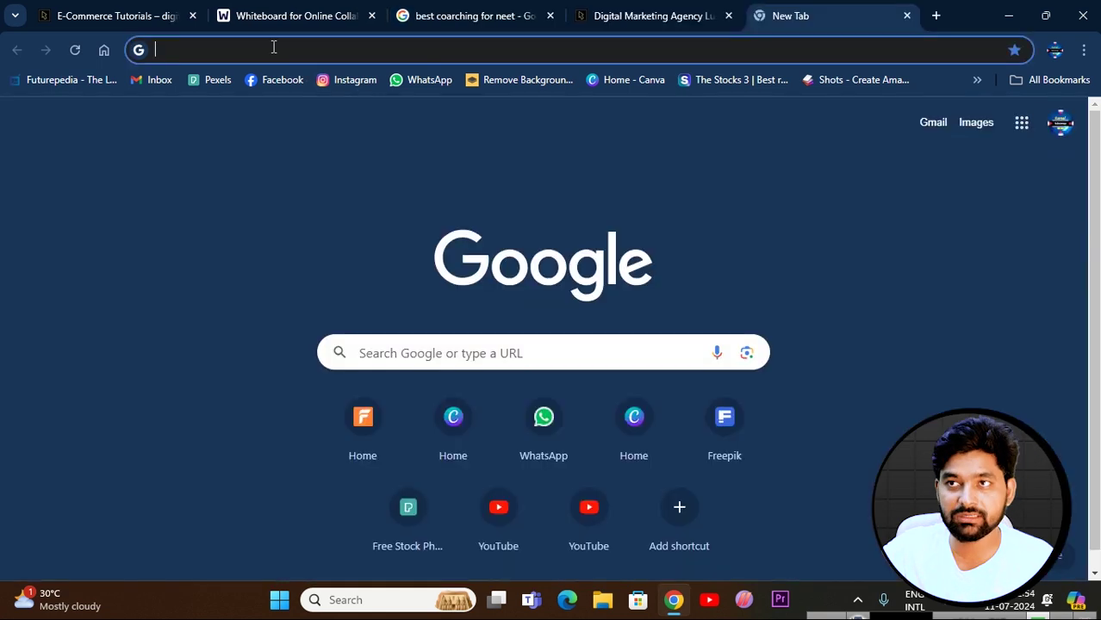
Search for 'clickexperts' and scan the results
left_click(273, 47)
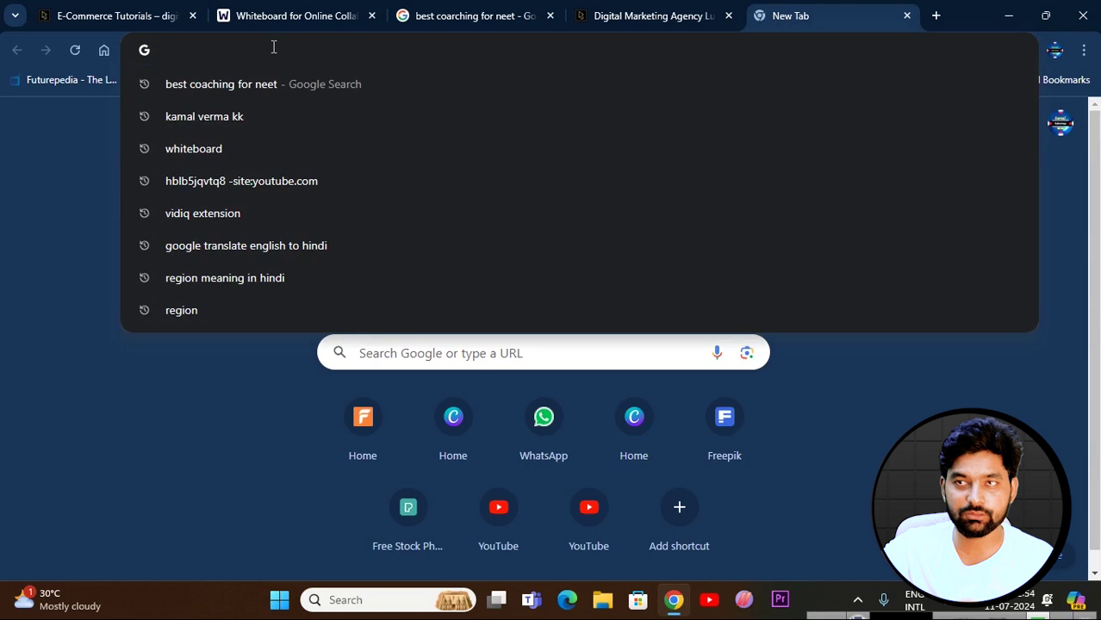
type("clickexperts.")
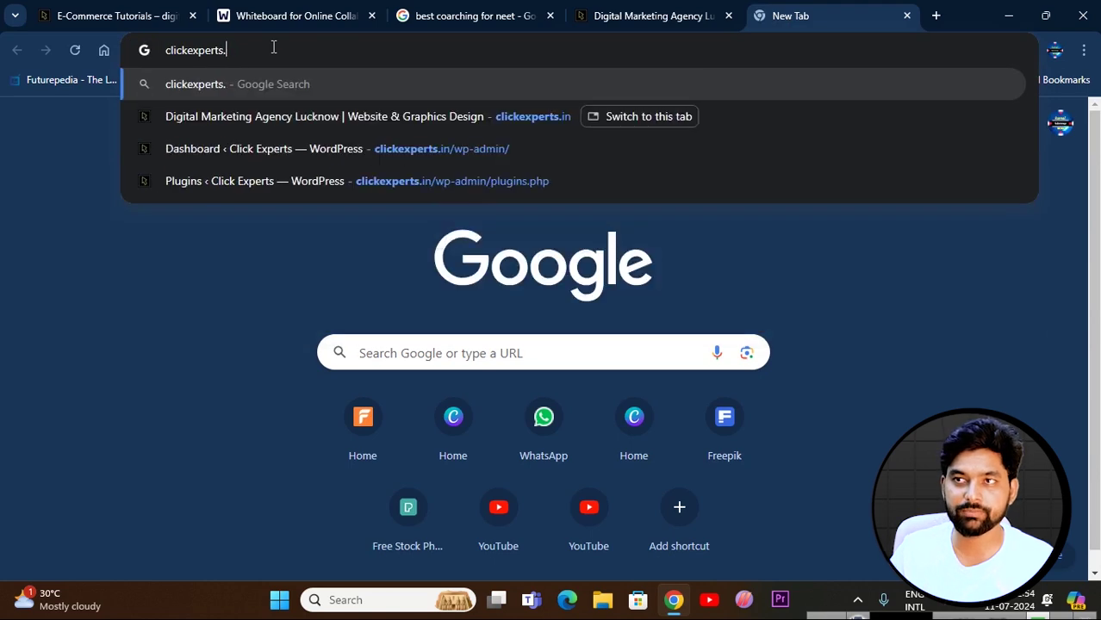
key("BackSpace")
key("Return")
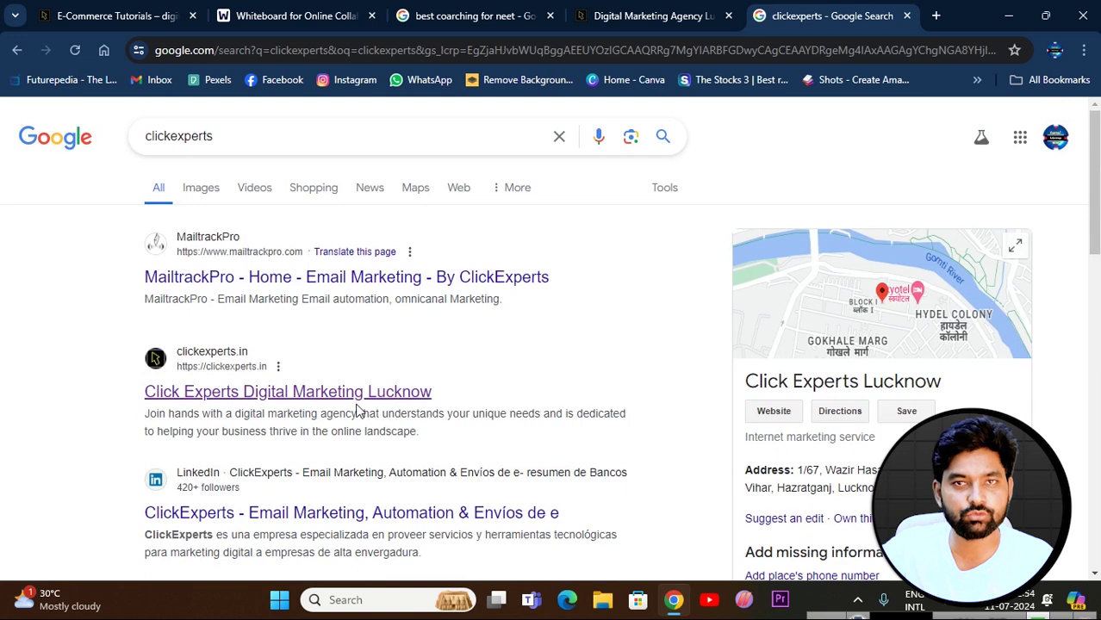
scroll(320, 290, "down", 4)
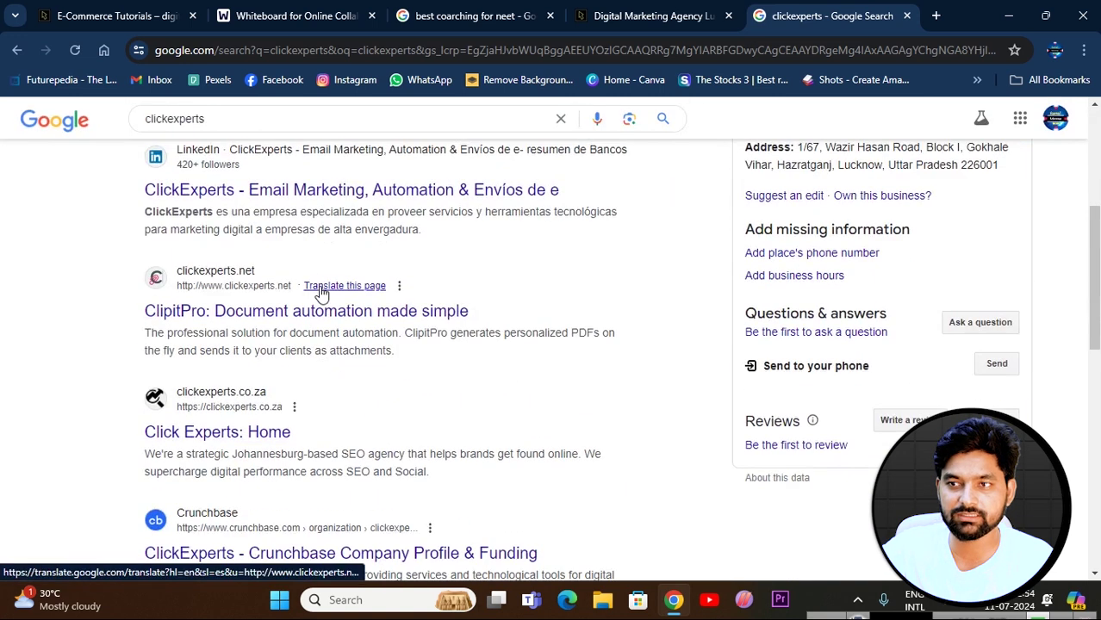
scroll(317, 301, "up", 4)
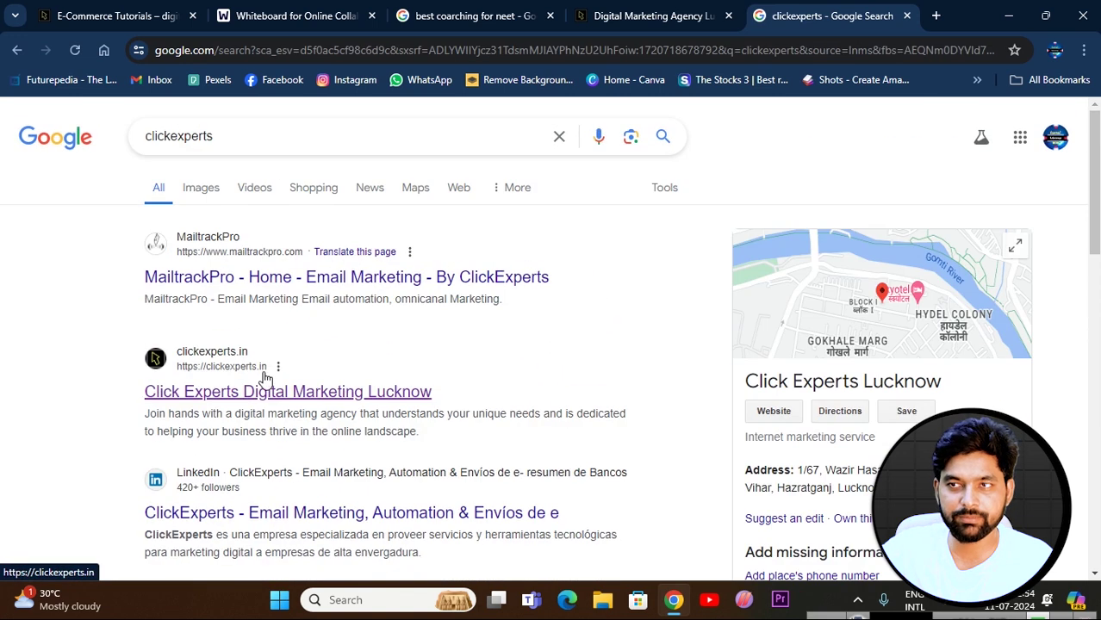
View clickexperts image results, go back to All results, and open a fresh tab
left_click(201, 191)
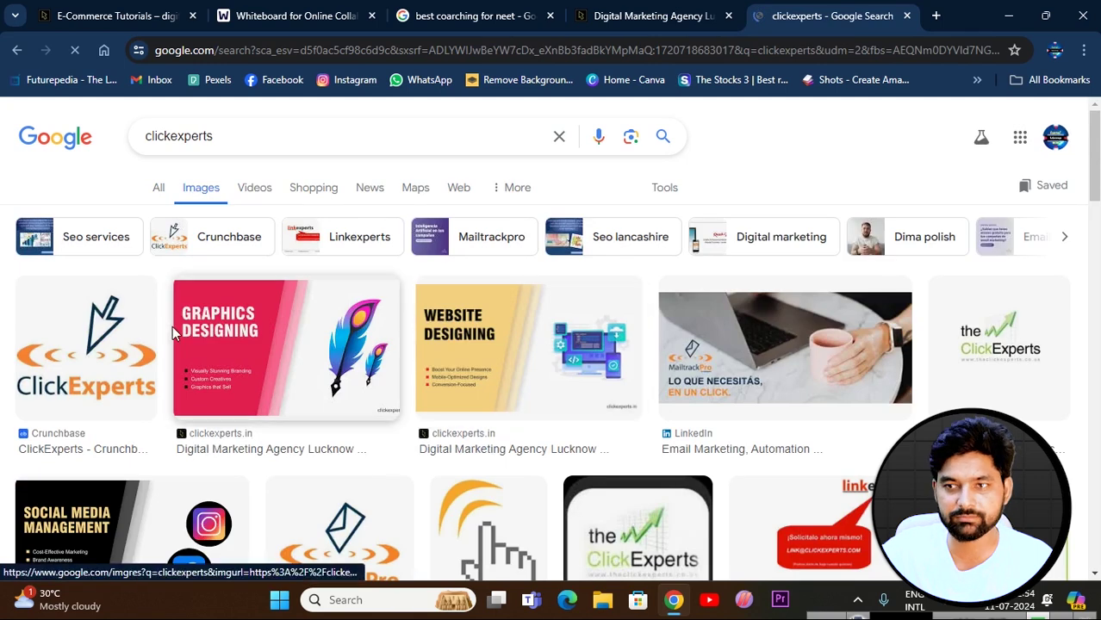
scroll(215, 336, "down", 3)
scroll(167, 326, "up", 3)
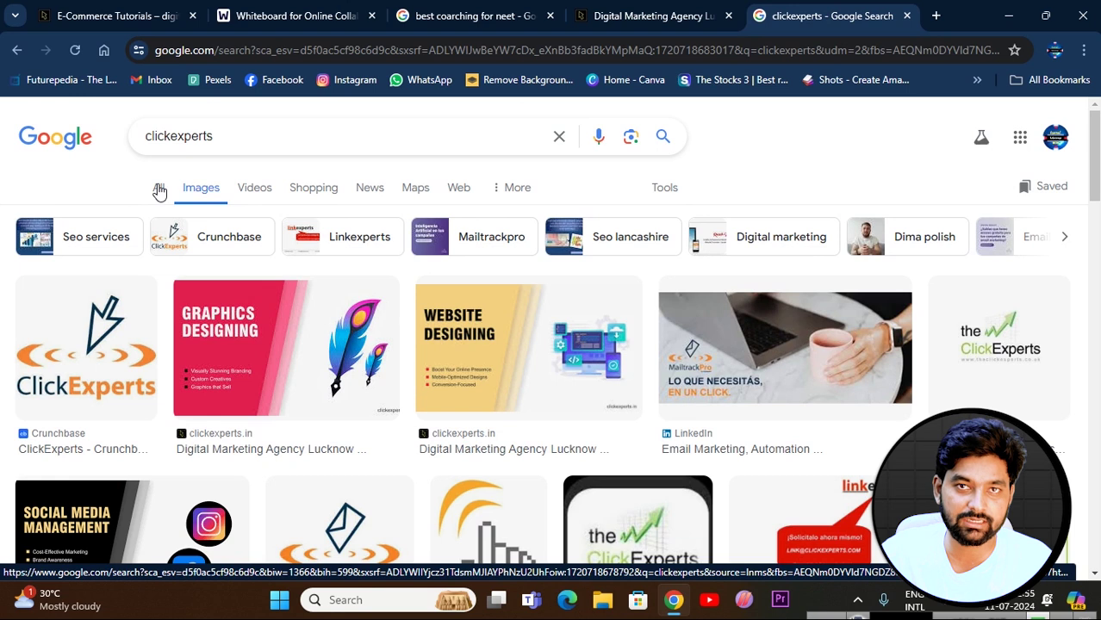
left_click(160, 189)
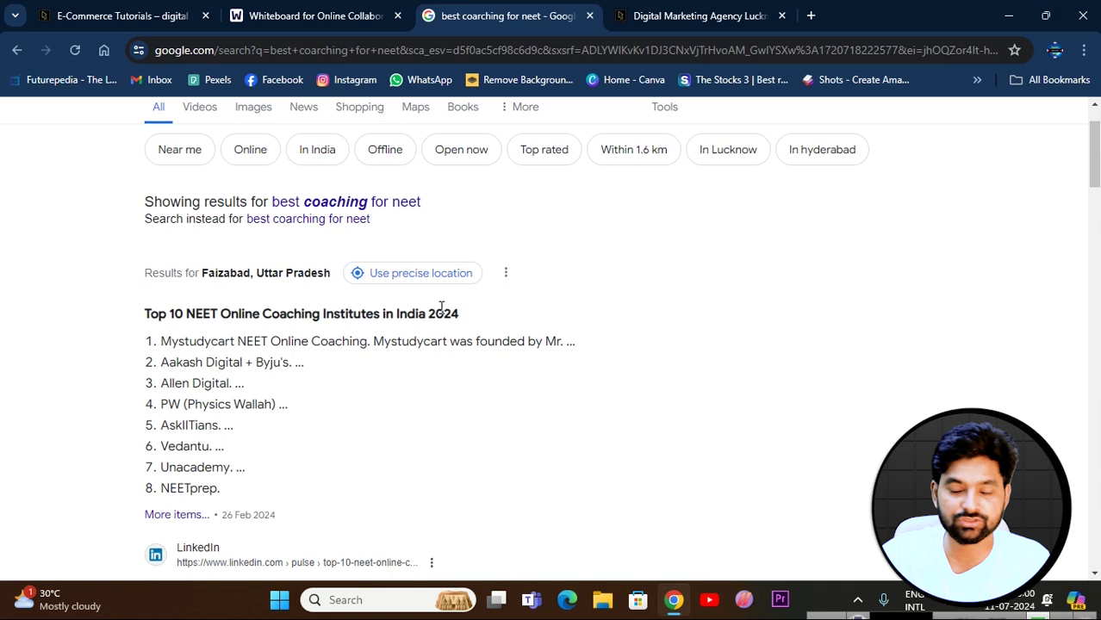
left_click(809, 15)
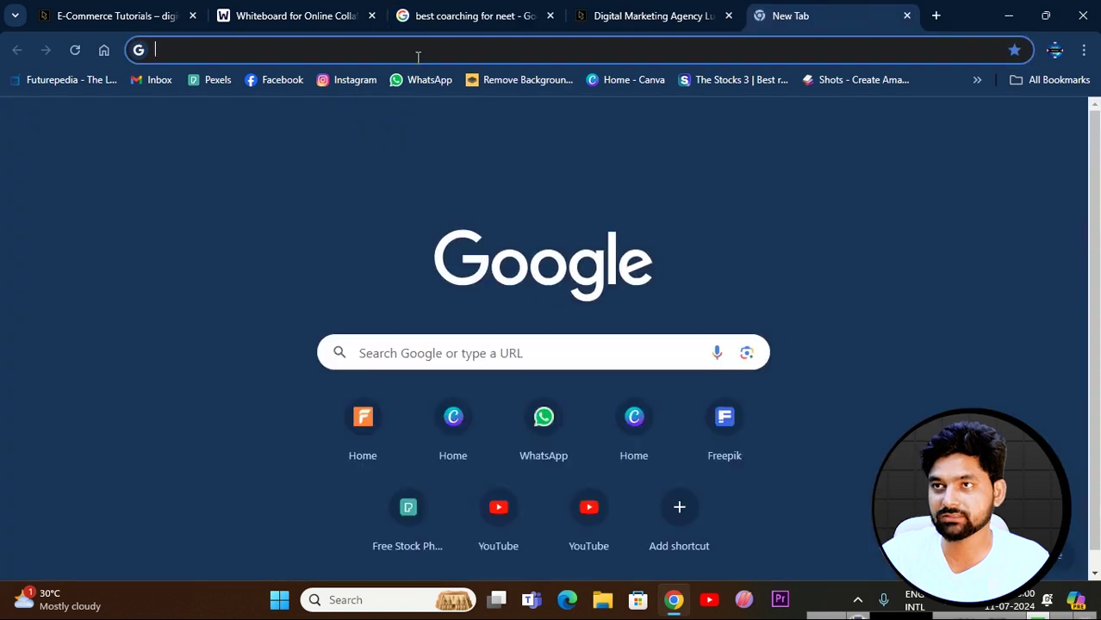
Search for Google Search Console and start setup from its Tools page
left_click(415, 51)
type("goog")
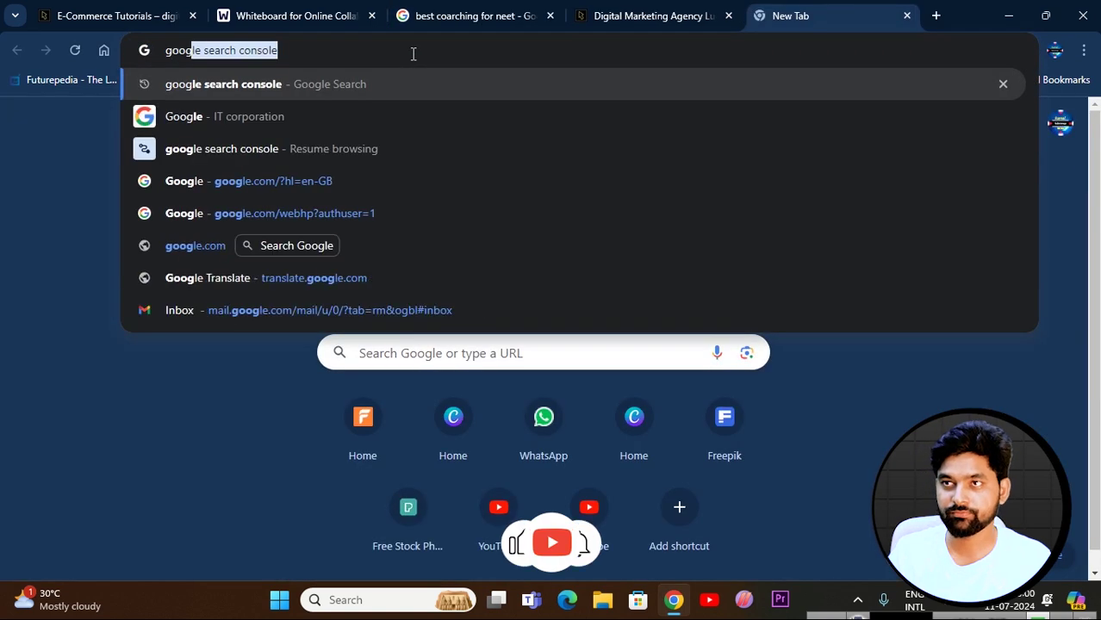
key("Return")
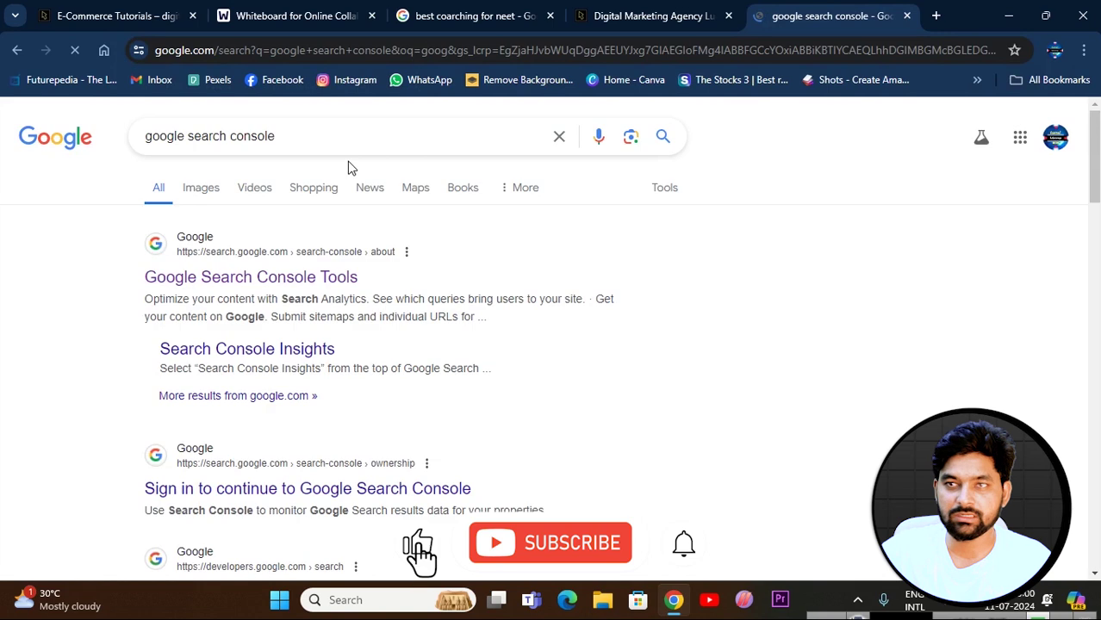
left_click(244, 280)
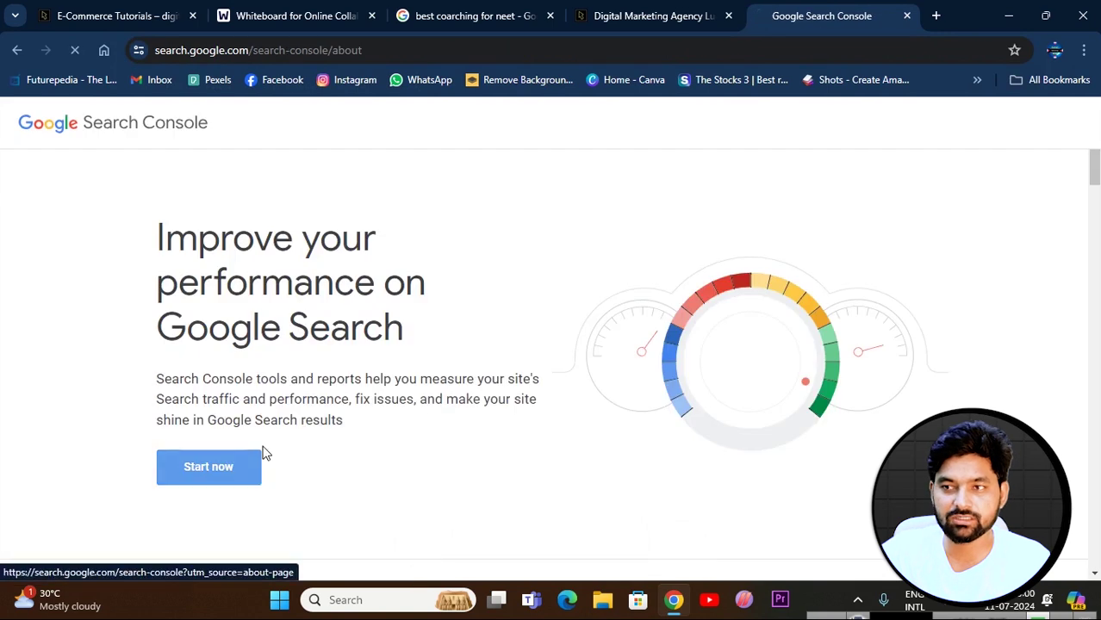
left_click(257, 457)
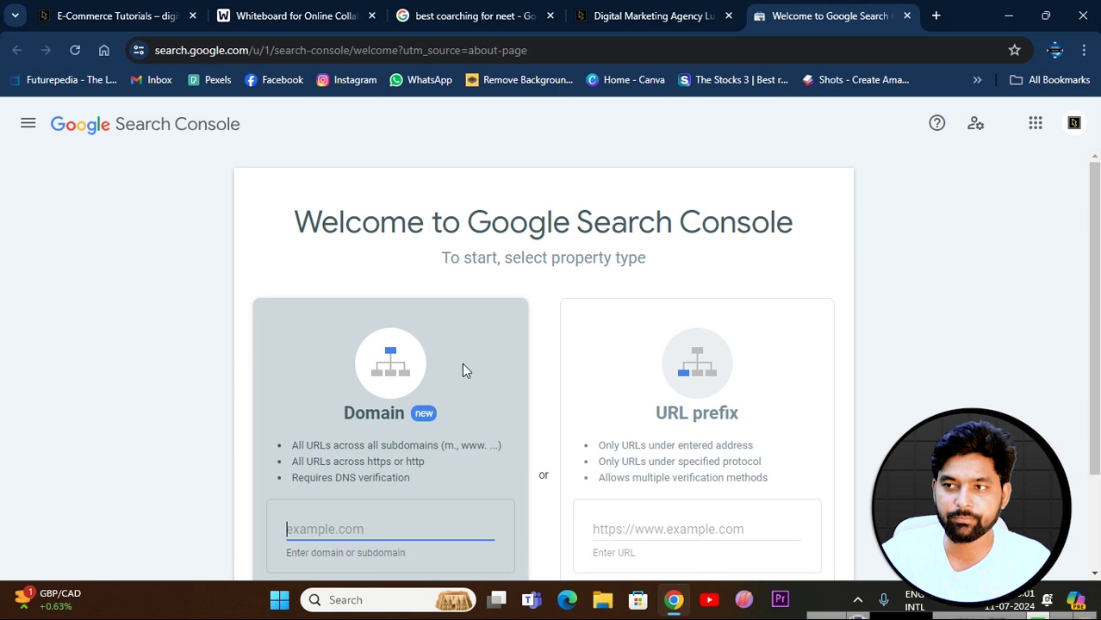
Add the site's address, copied from its tab, as a URL-prefix property
scroll(462, 363, "down", 2)
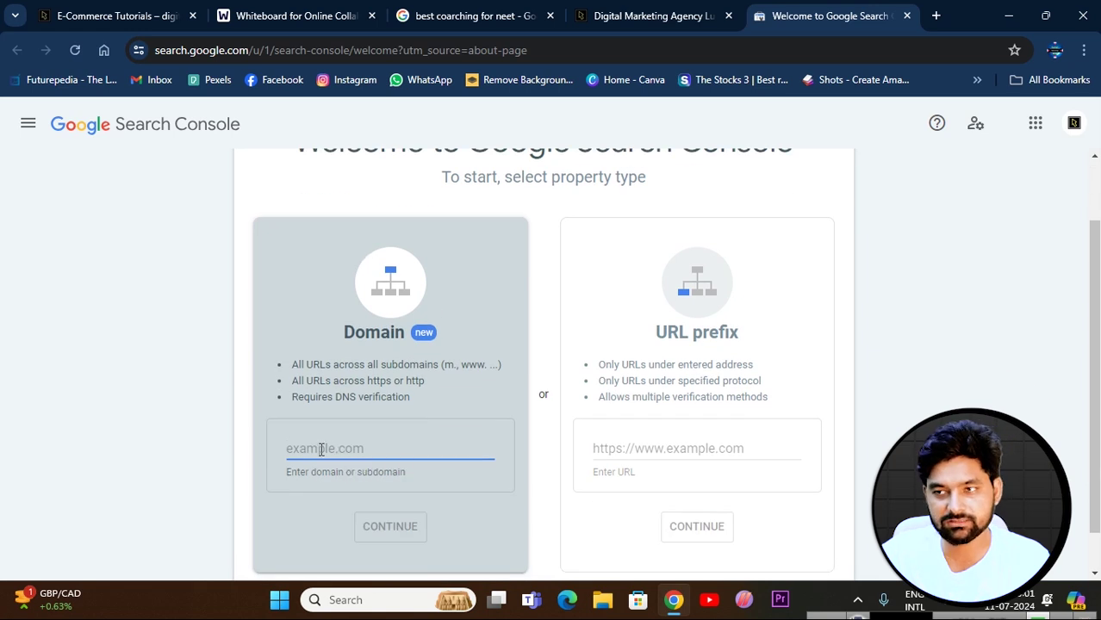
left_click(652, 442)
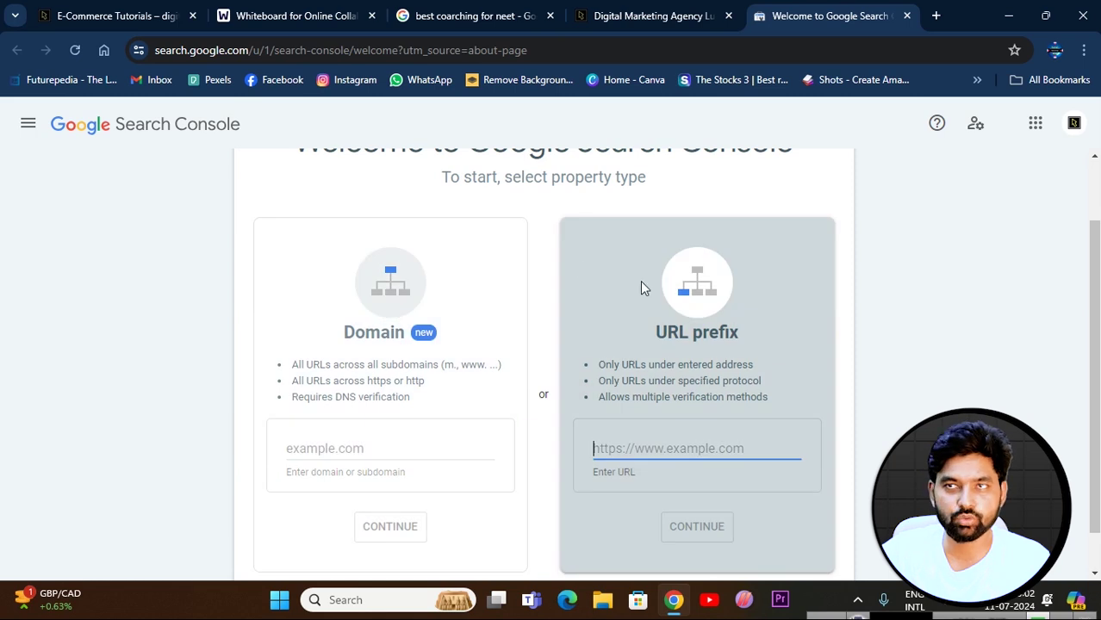
left_click(140, 16)
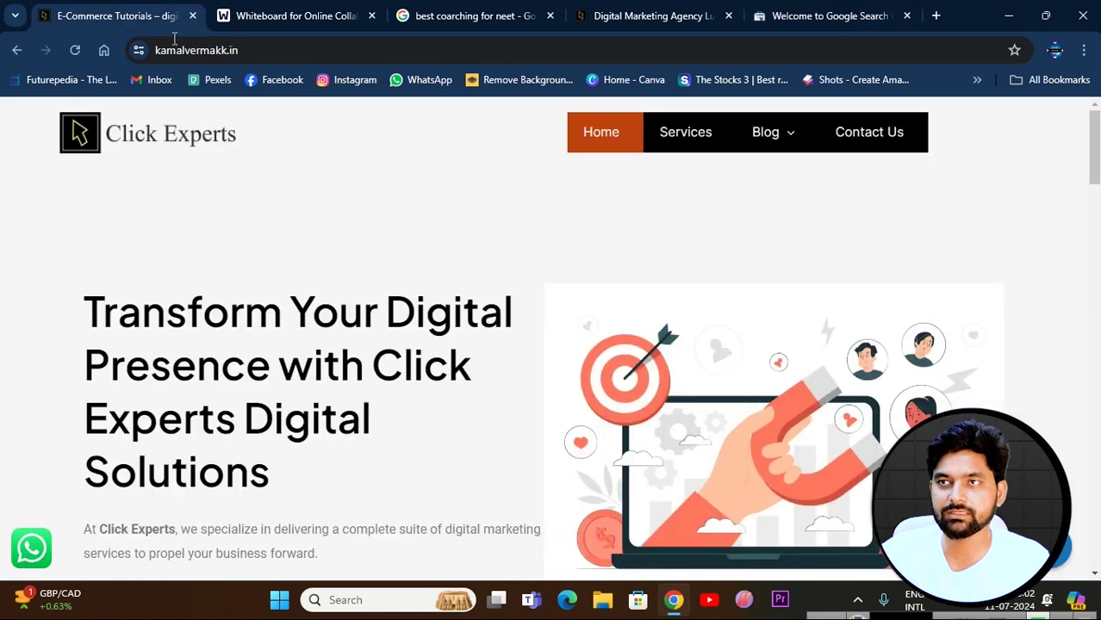
left_click(290, 49)
key("ctrl+a")
key("ctrl+c")
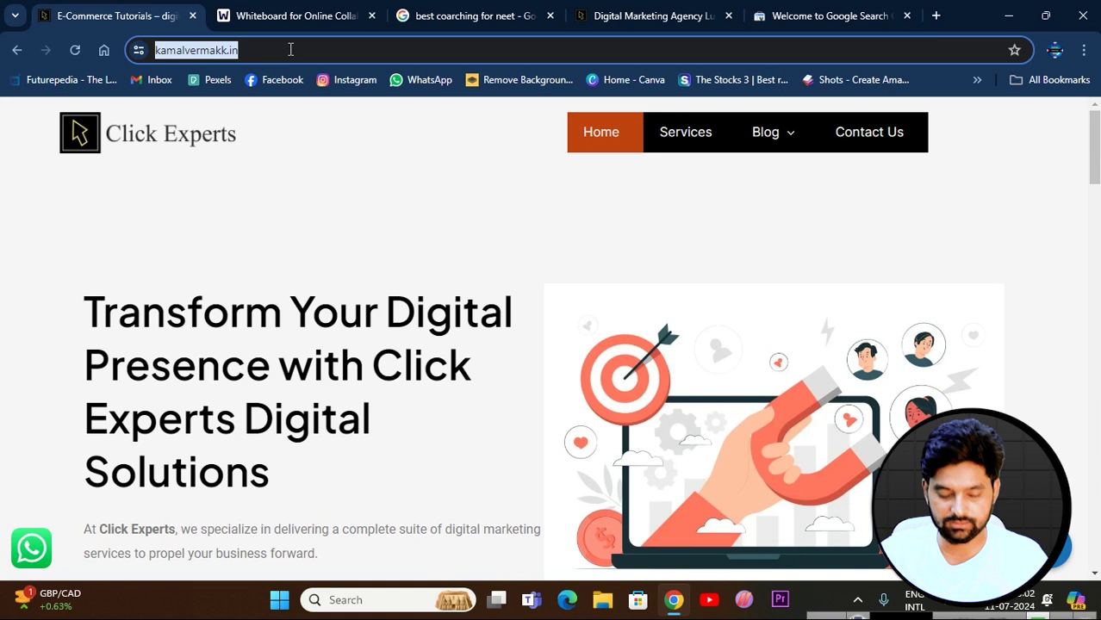
left_click(827, 17)
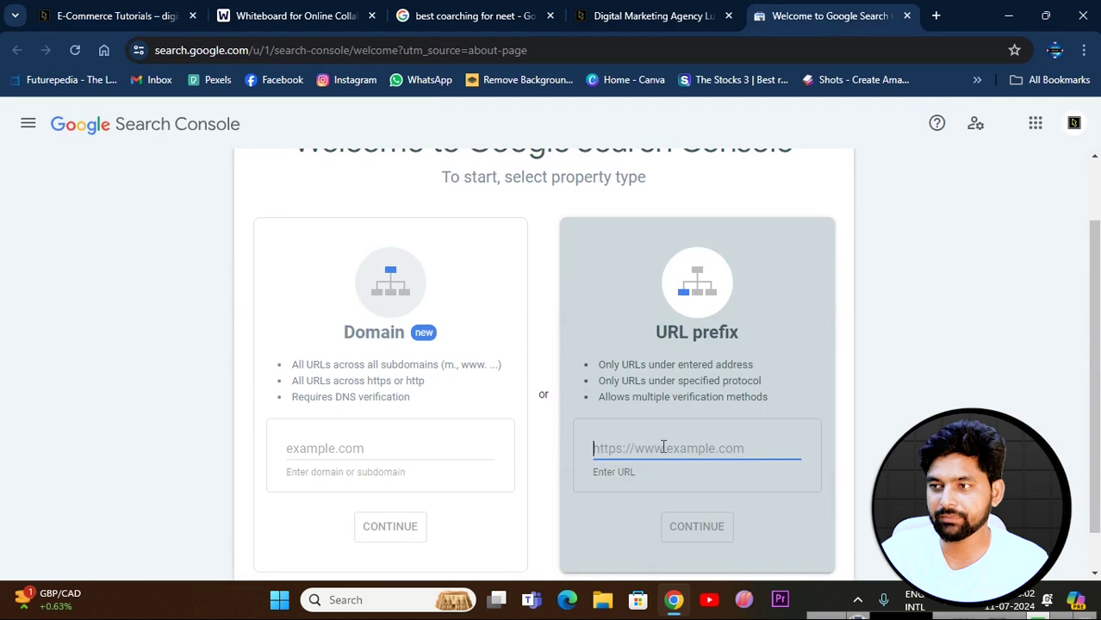
key("ctrl+v")
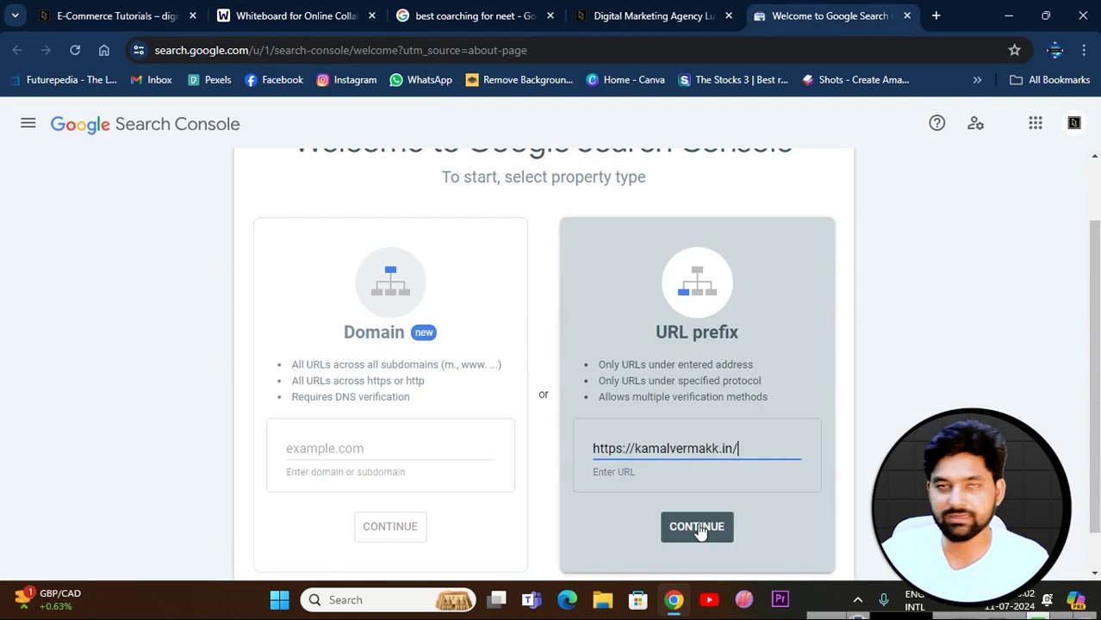
left_click(700, 526)
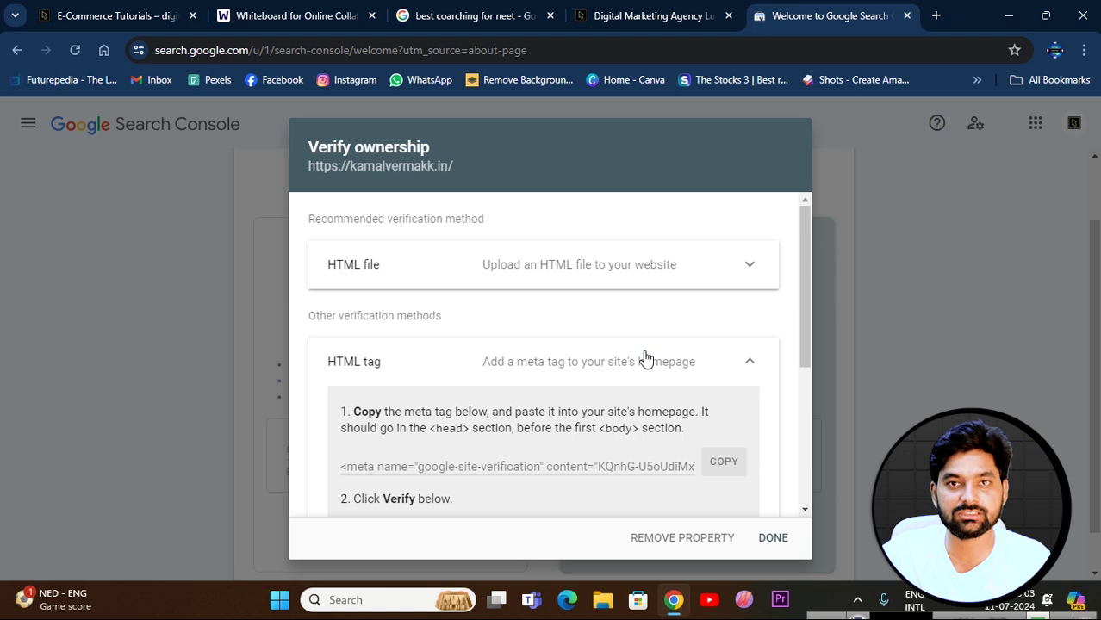
Collapse and re-expand the HTML tag verification section, then switch to the site's WordPress Dashboard tab
left_click(646, 359)
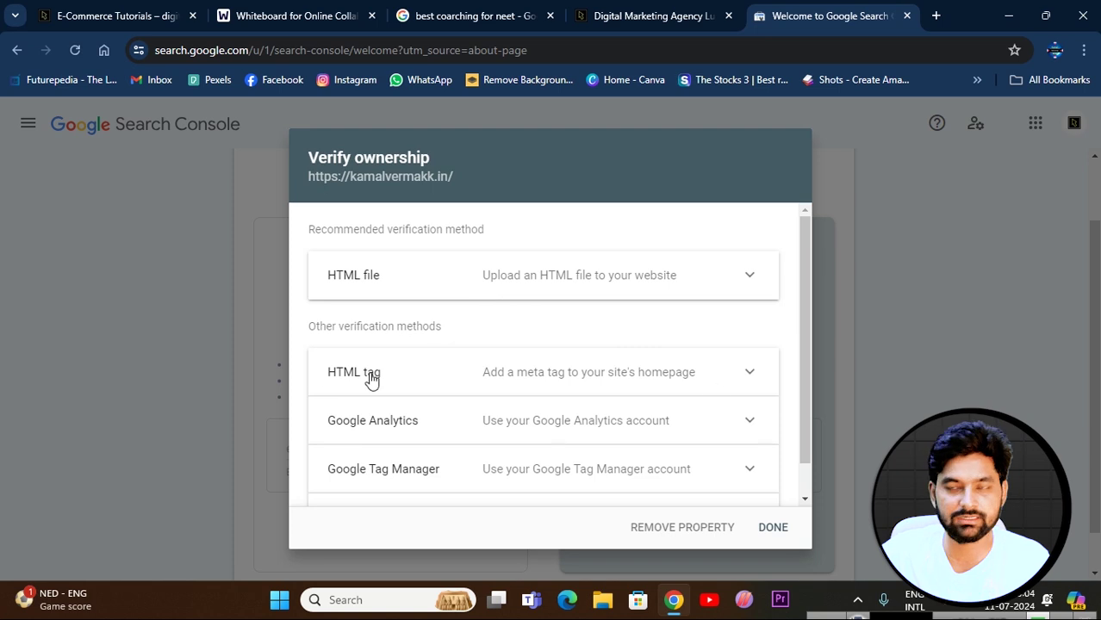
left_click(746, 379)
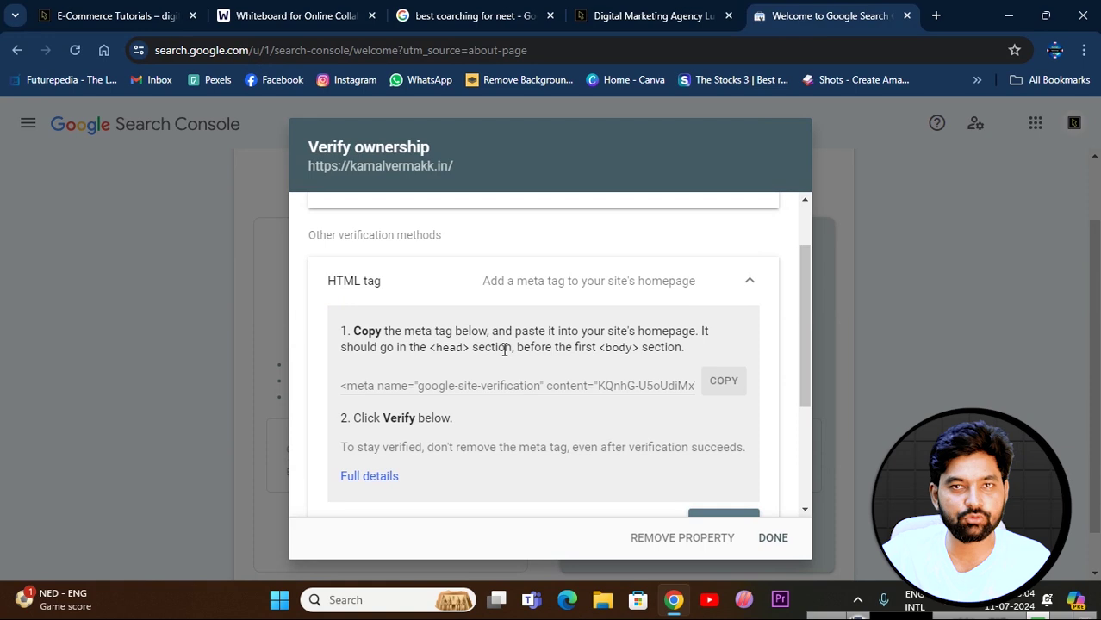
left_click(127, 25)
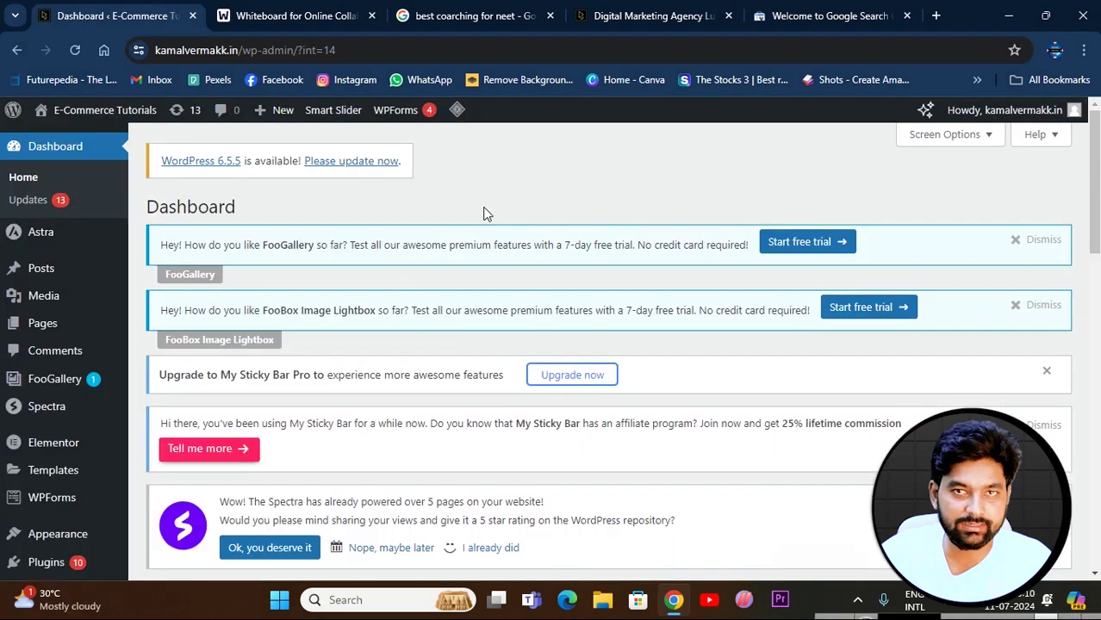
Open the Astra theme's header.php in the Theme File Editor and check where the meta tag belongs
scroll(63, 474, "down", 2)
mouse_move(56, 379)
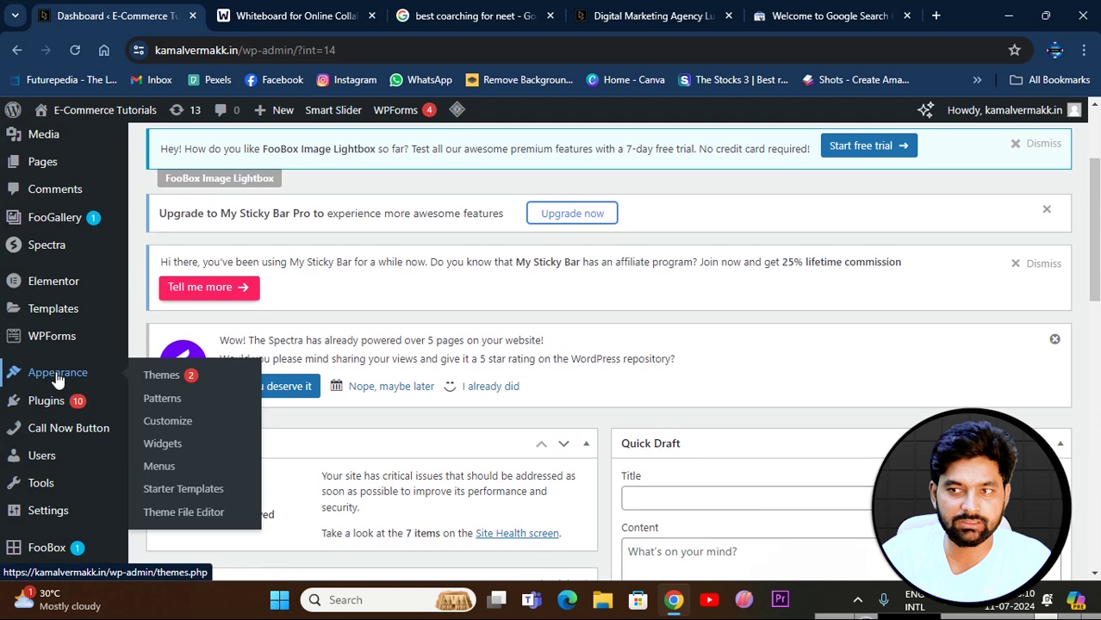
left_click(175, 513)
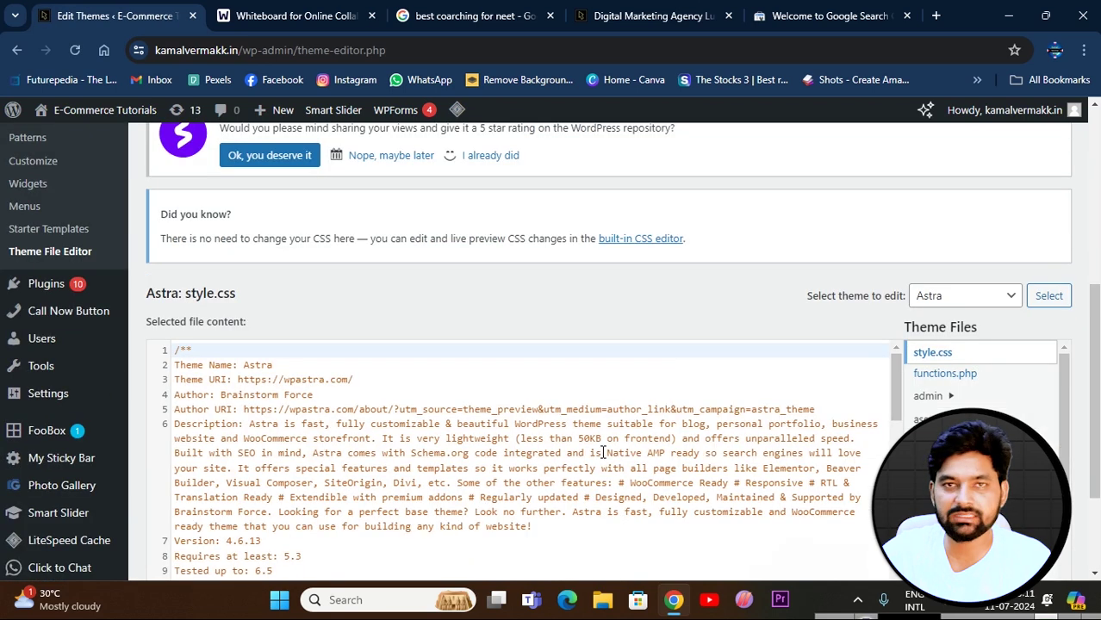
scroll(947, 482, "down", 5)
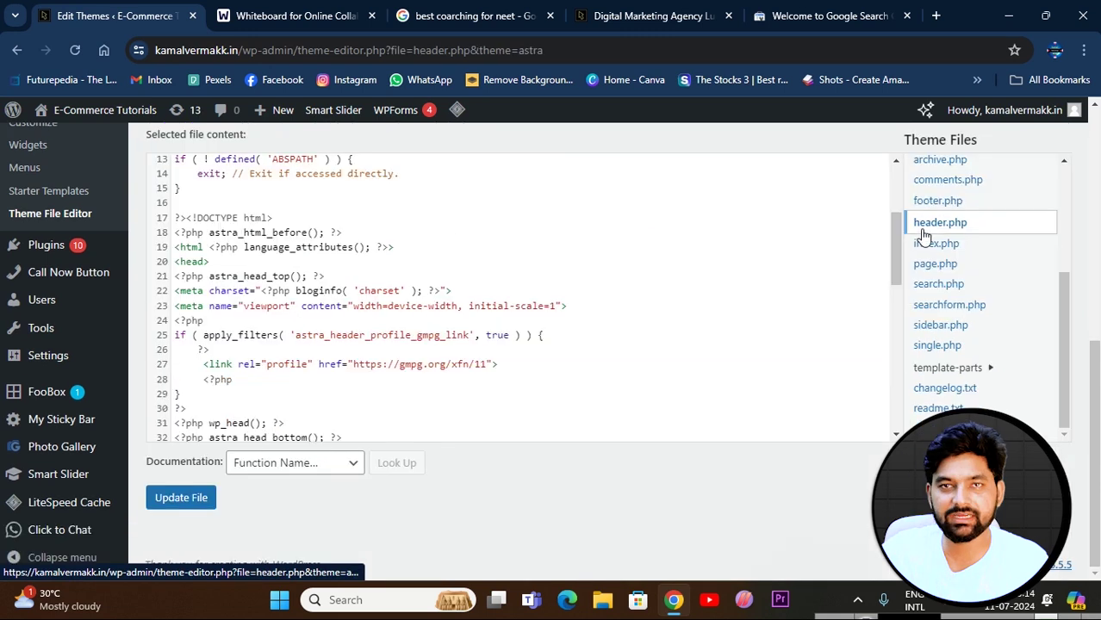
left_click(827, 17)
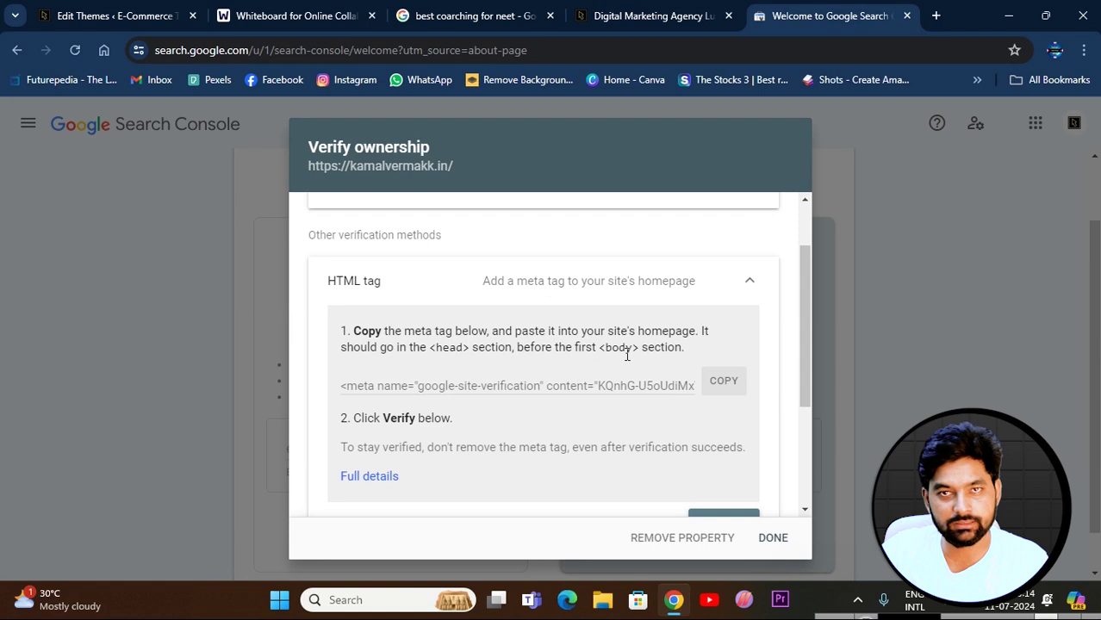
left_click(139, 21)
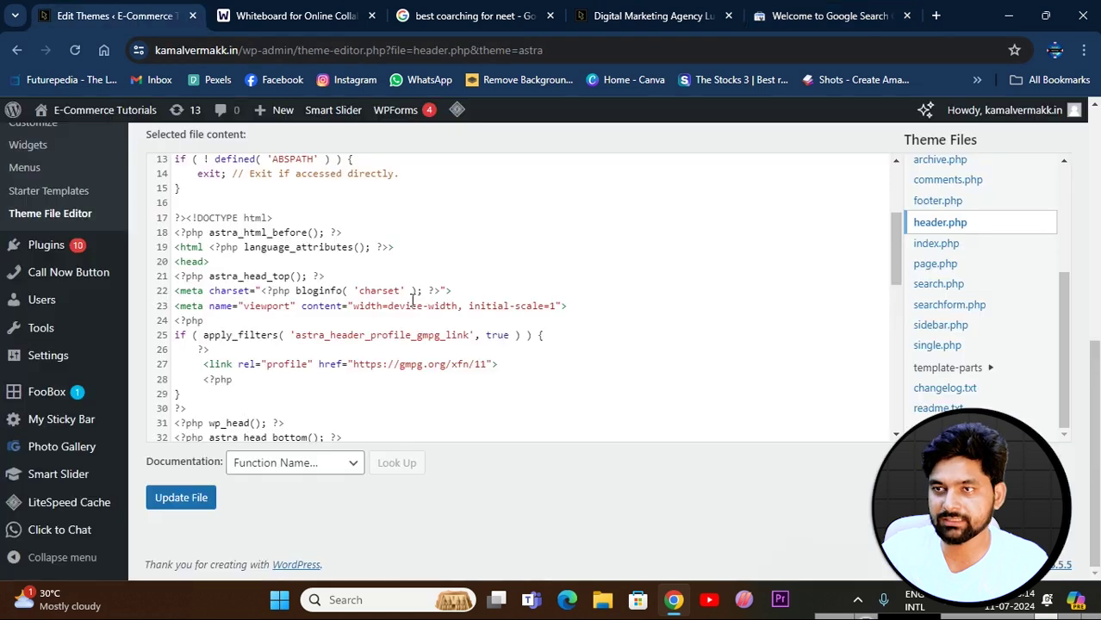
Paste the google-site-verification meta tag on a new line before wp_head() and save header.php
left_click(213, 262)
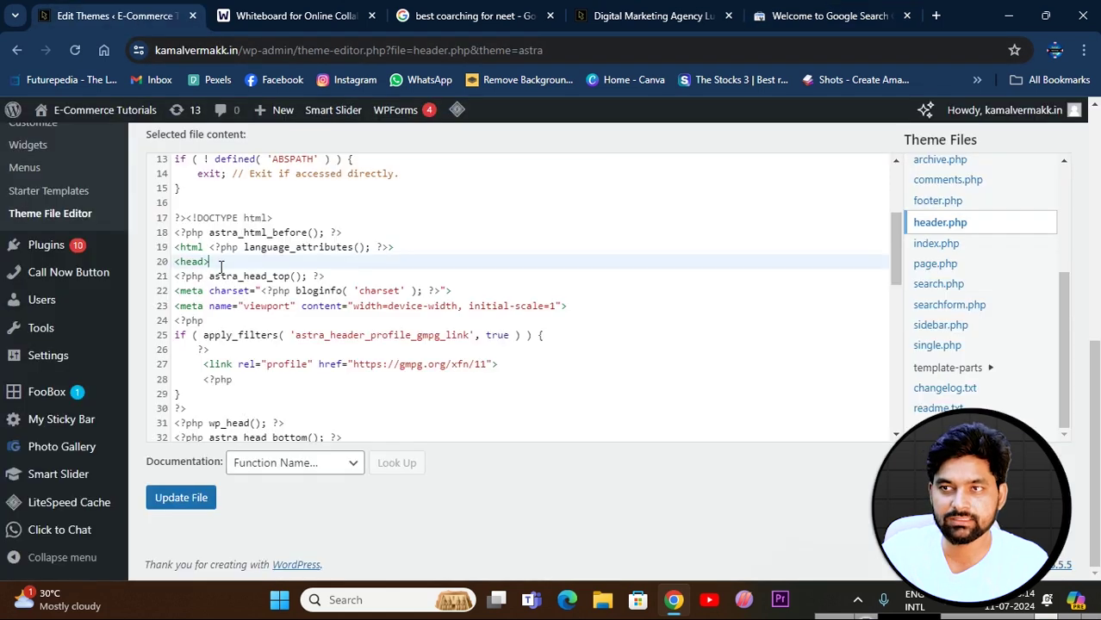
scroll(248, 343, "down", 2)
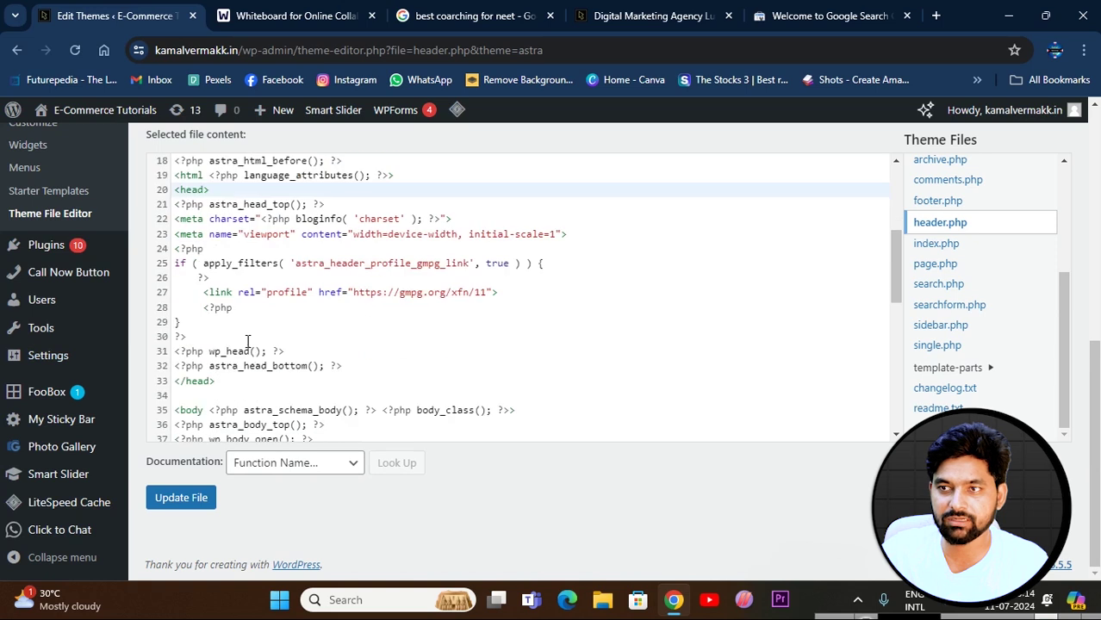
left_click_drag(230, 292, 179, 297)
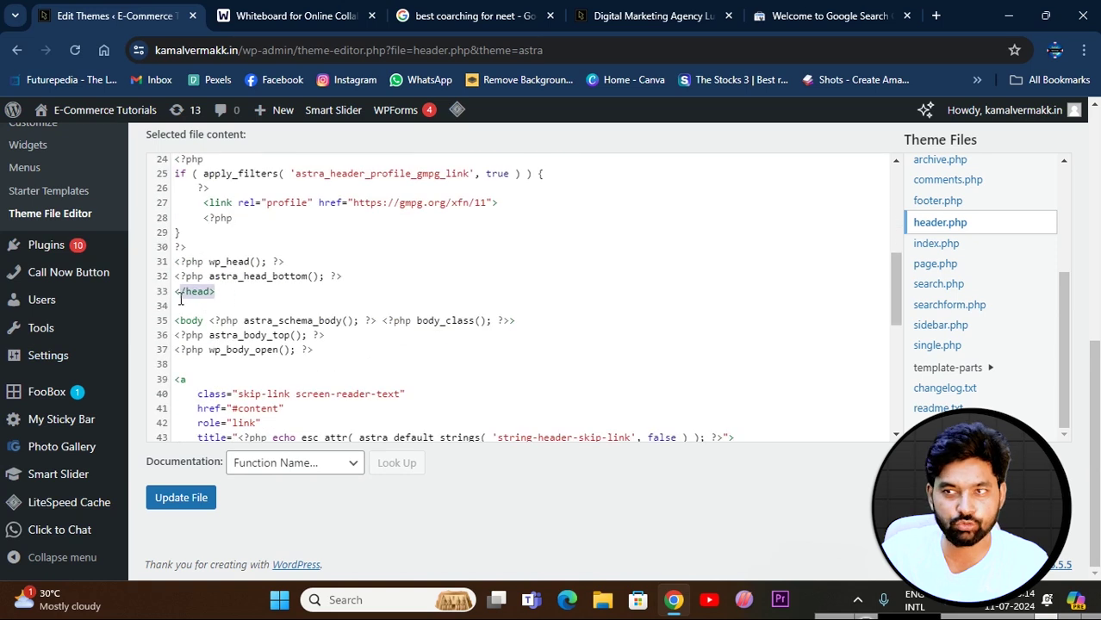
left_click(197, 320)
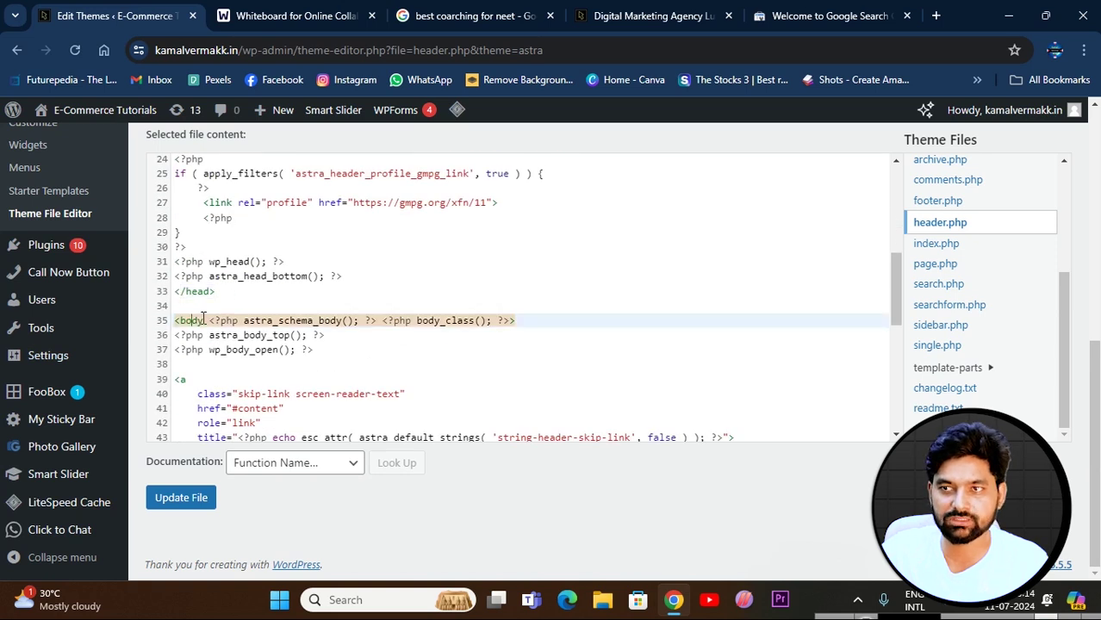
scroll(203, 319, "up", 1)
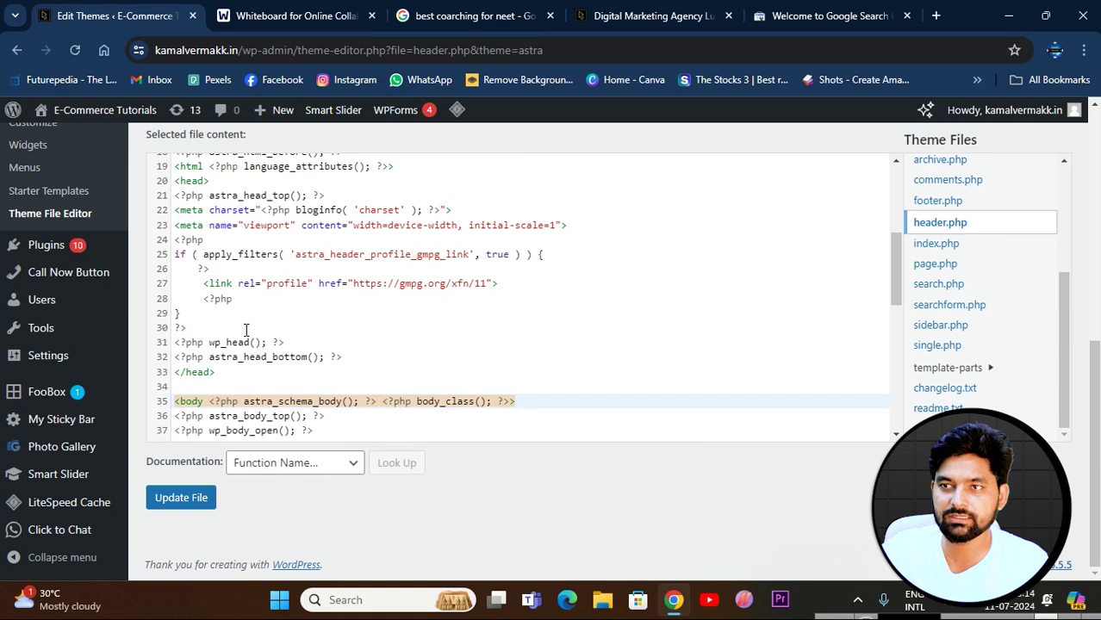
left_click(245, 330)
key("Return")
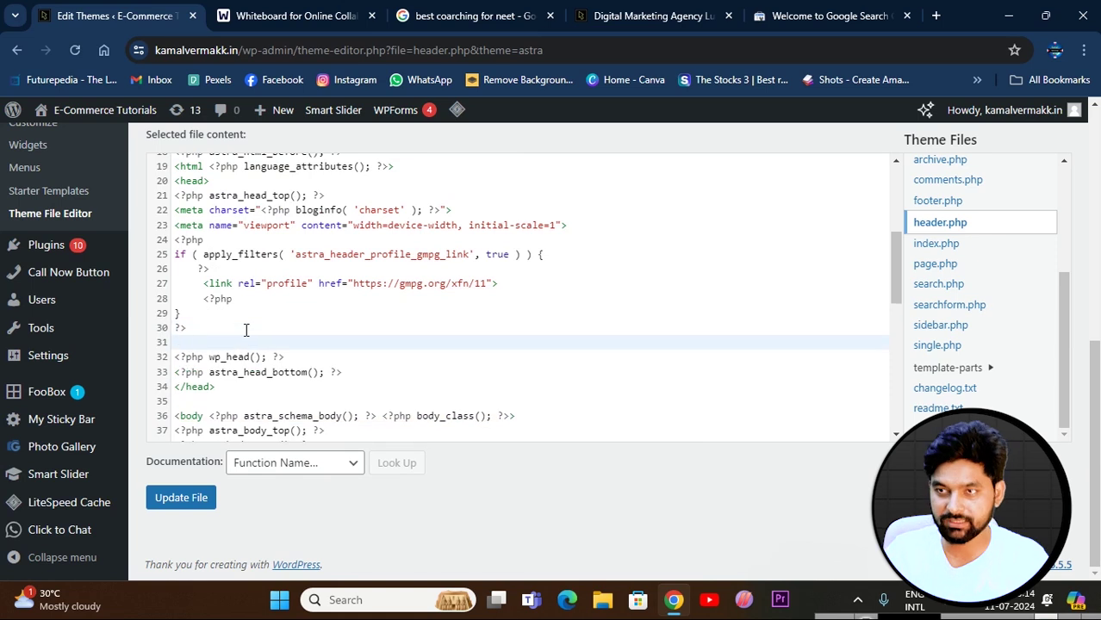
type("<meta name=\"google-site-verification\" content=\"KQnhG-U5oUdiMxVdHBgJahHhFAyO1Fh2Ck73EZITaME\" />")
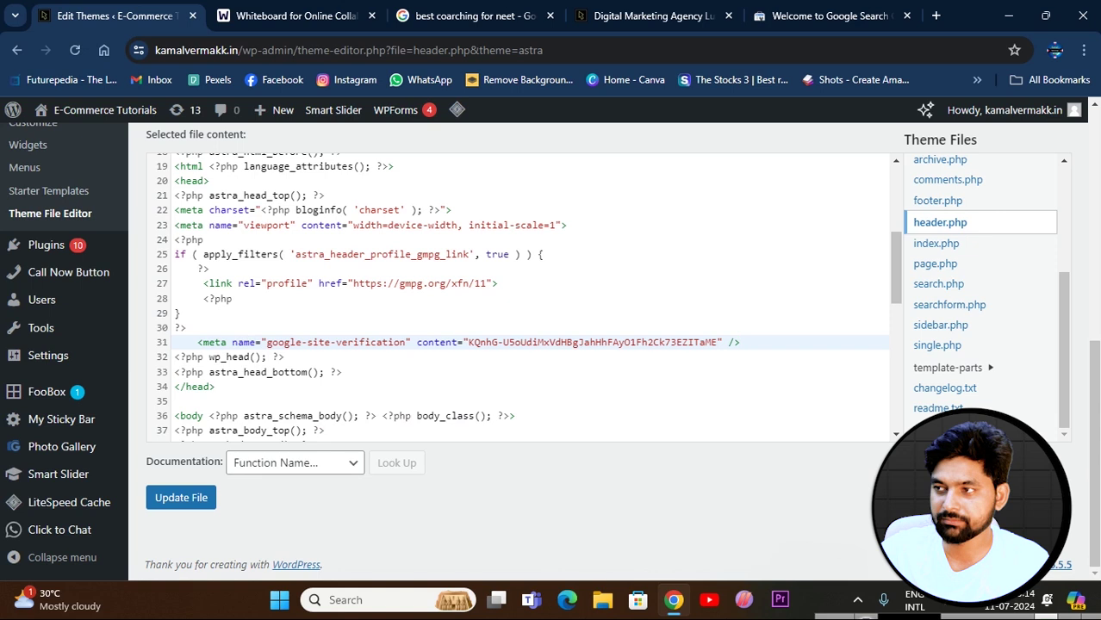
left_click(170, 501)
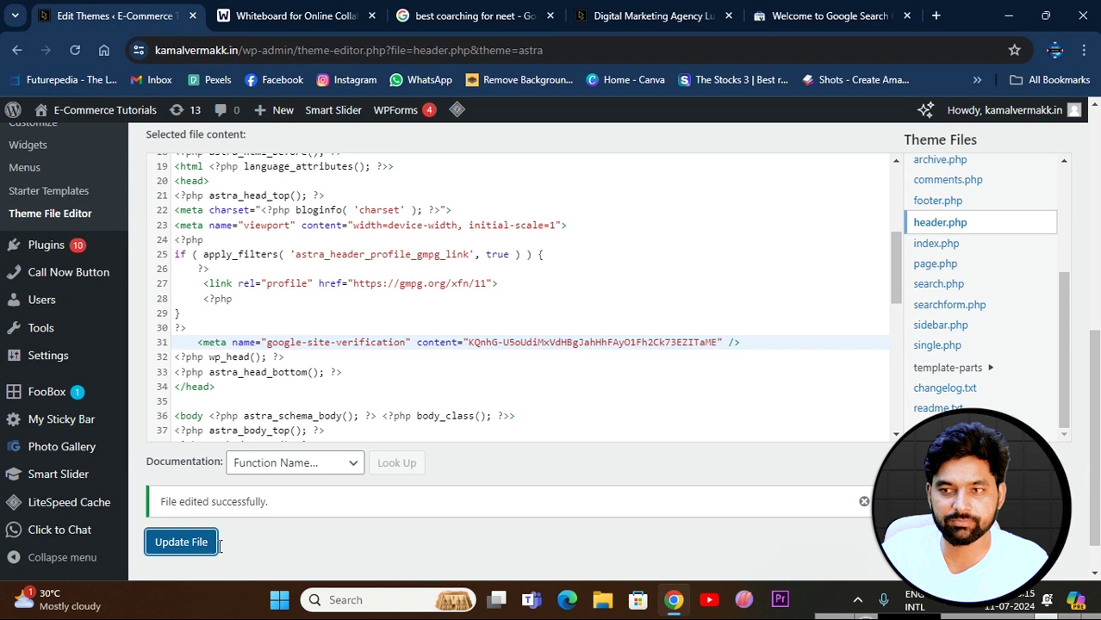
Verify kamalvermakk.in ownership with the HTML tag method and go to the new property
left_click(813, 24)
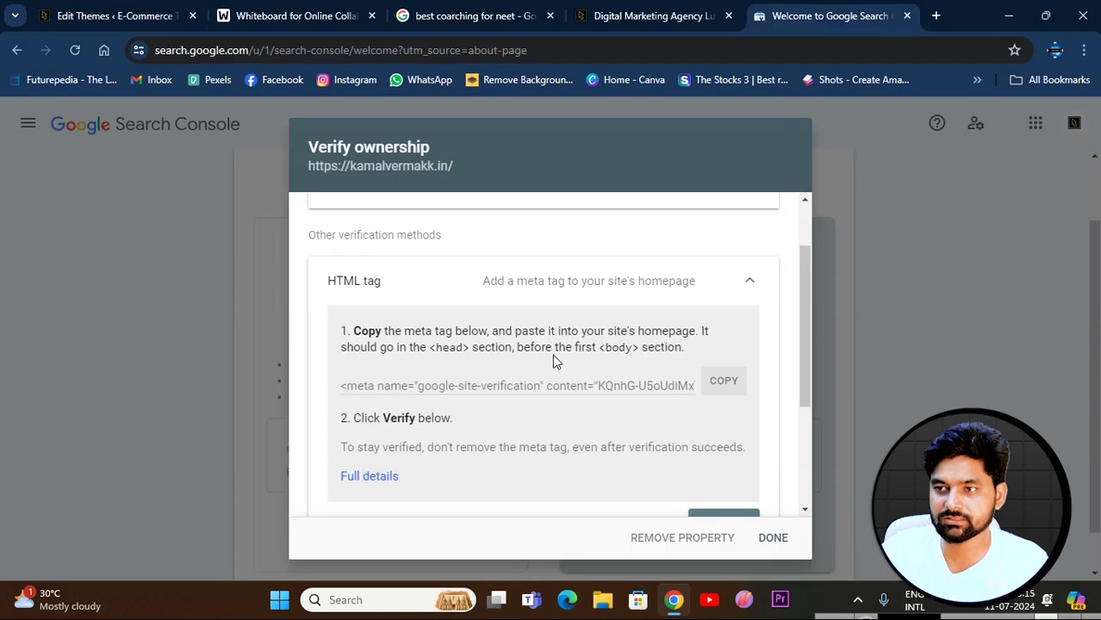
scroll(806, 472, "down", 2)
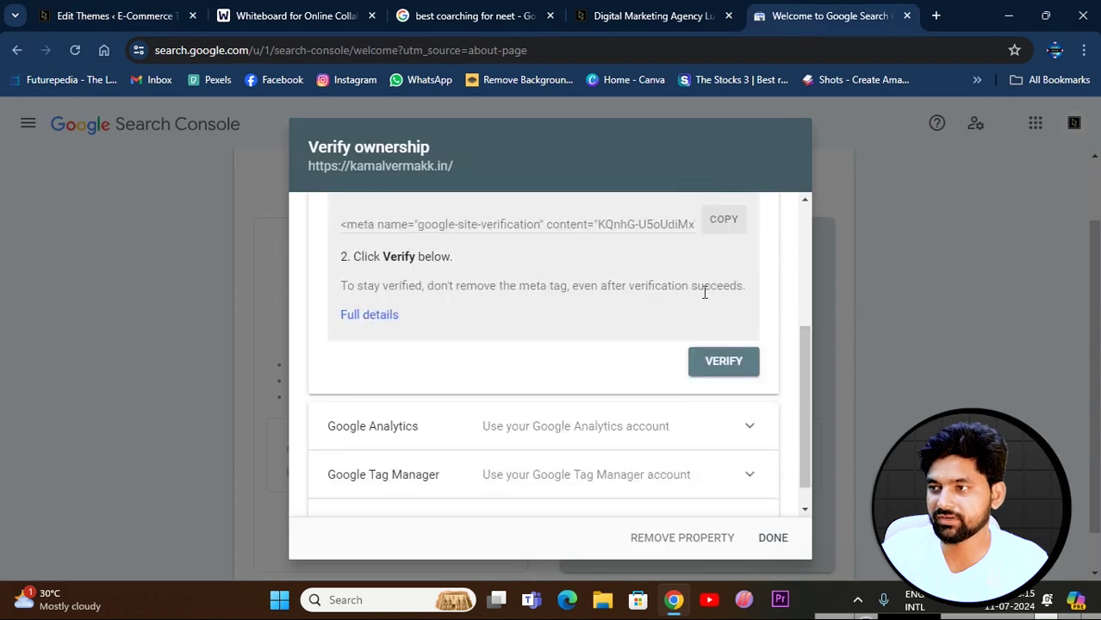
left_click(720, 362)
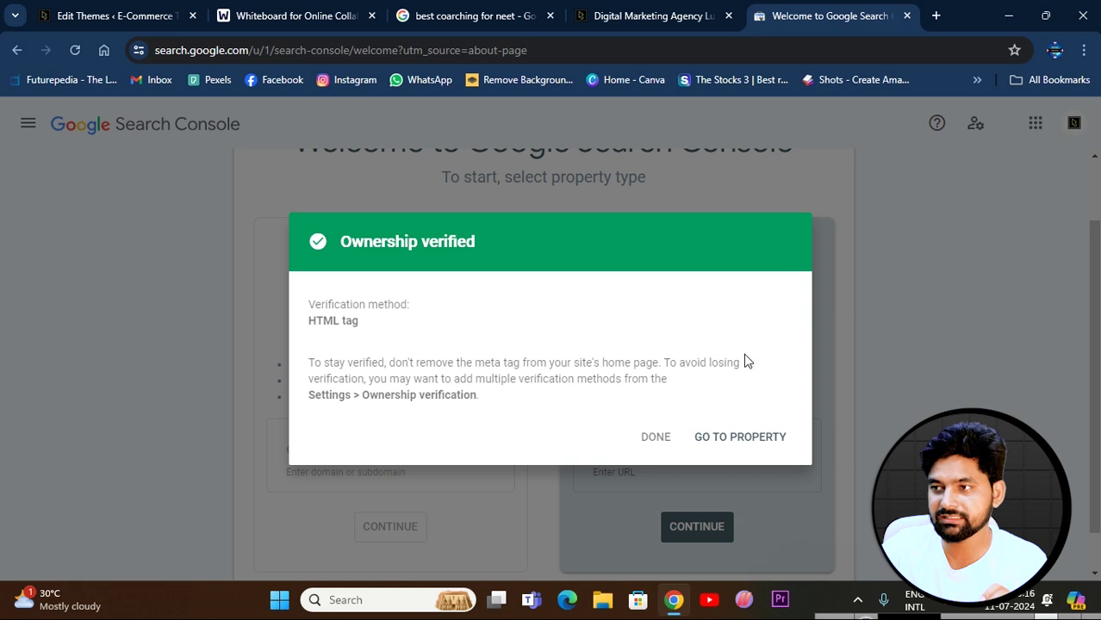
left_click(727, 441)
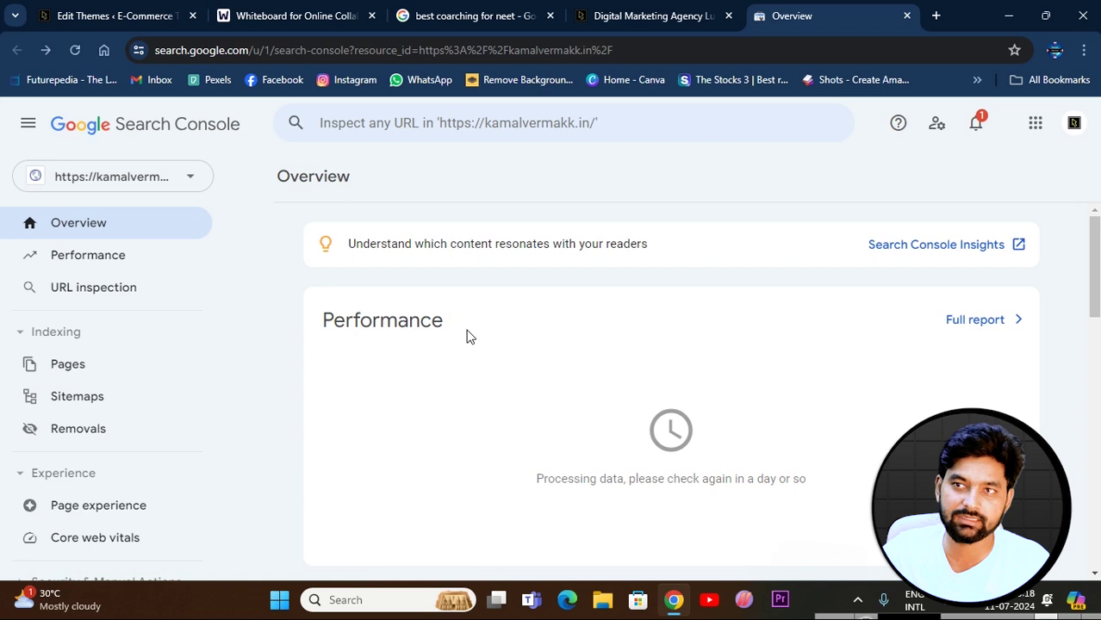
Look over the kamalvermakk.in Overview page, then open the property selector list
scroll(431, 410, "down", 1)
scroll(431, 411, "down", 2)
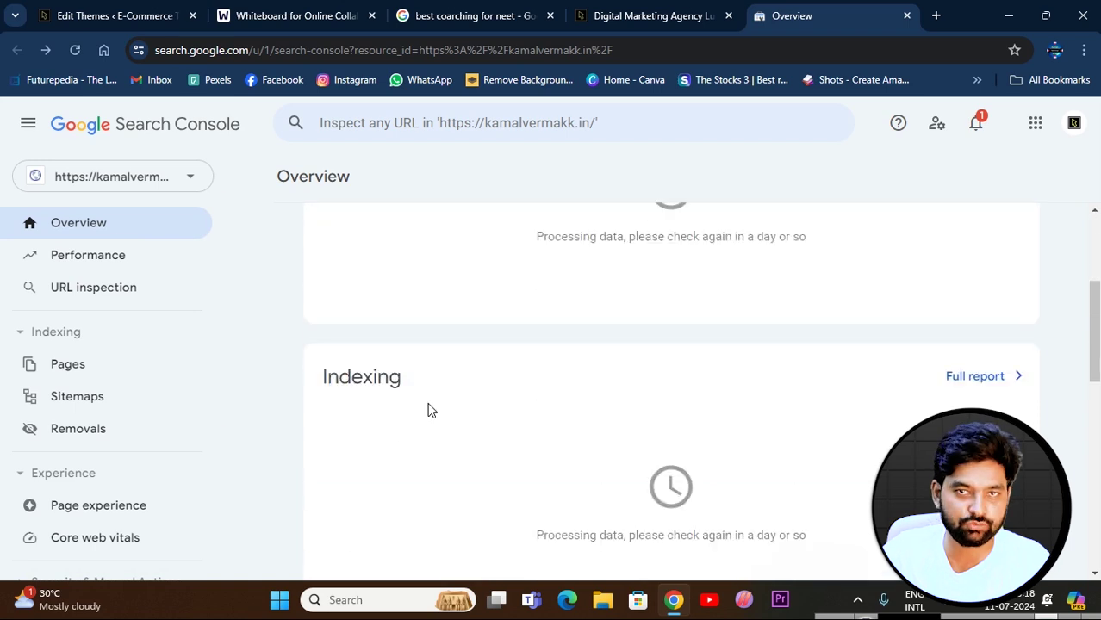
scroll(426, 357, "up", 3)
scroll(382, 371, "down", 3)
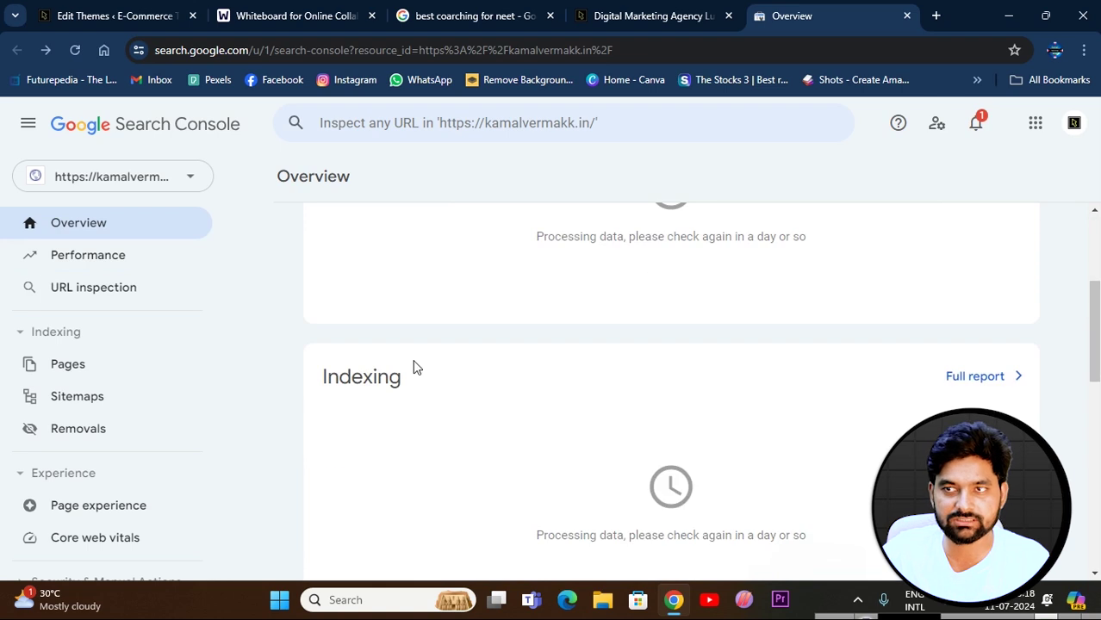
scroll(415, 368, "up", 3)
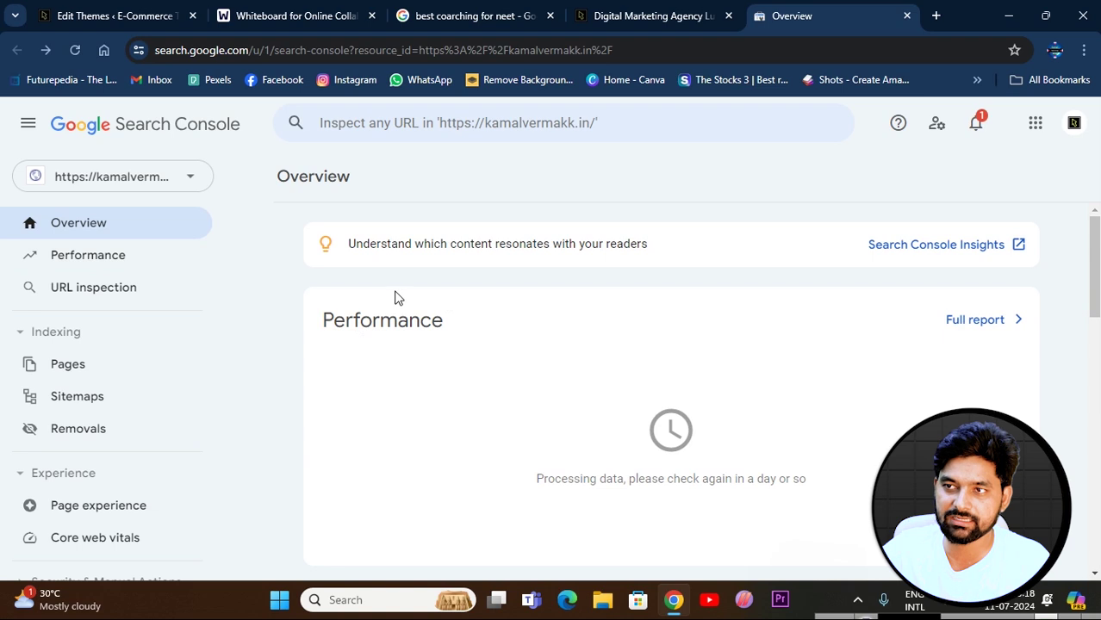
scroll(506, 364, "down", 3)
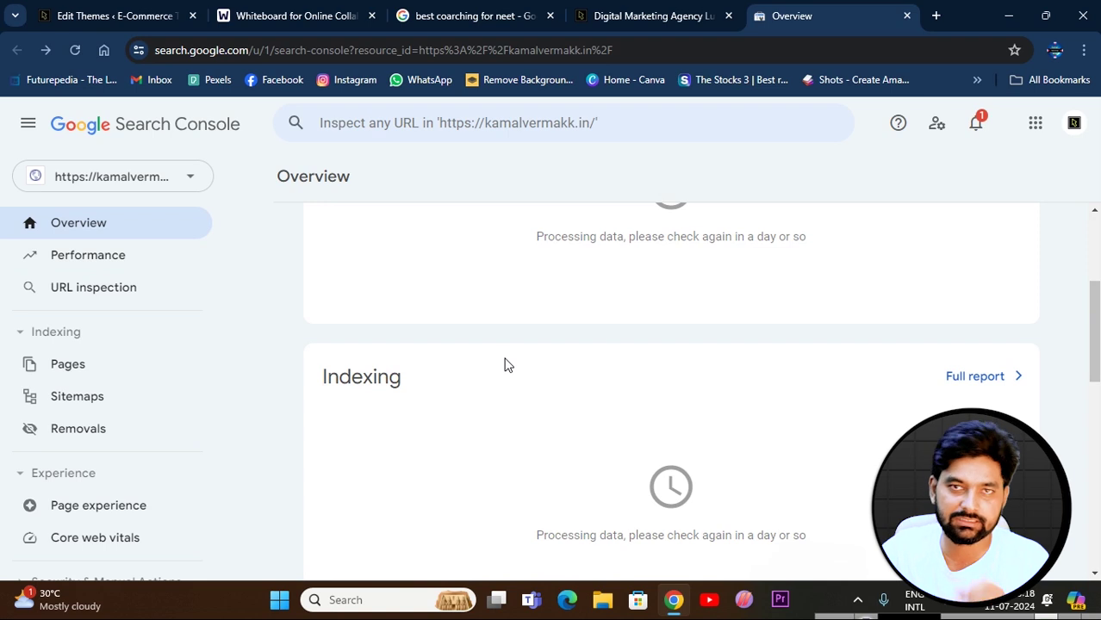
scroll(486, 365, "up", 3)
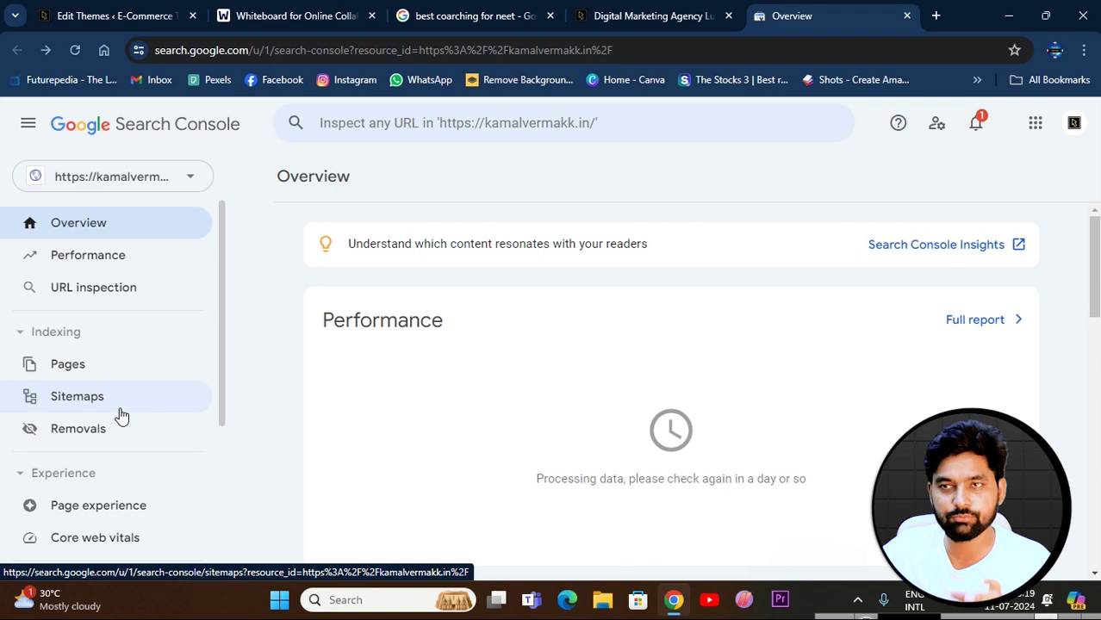
left_click(148, 185)
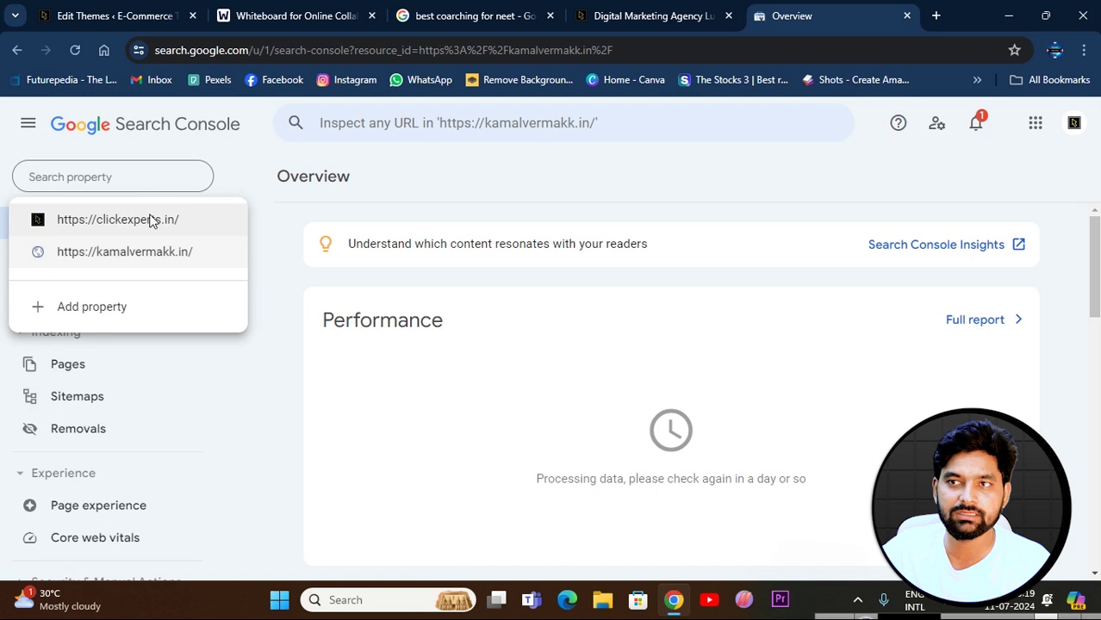
Switch to clickexperts.in, review its Overview cards, and open its Performance report
left_click(148, 221)
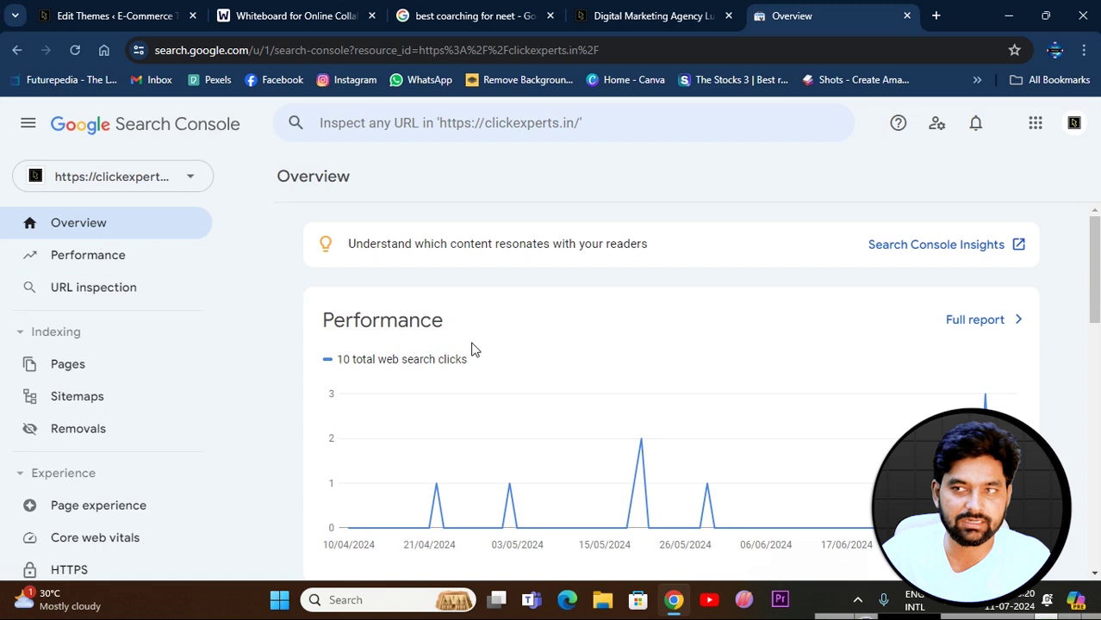
scroll(676, 339, "down", 2)
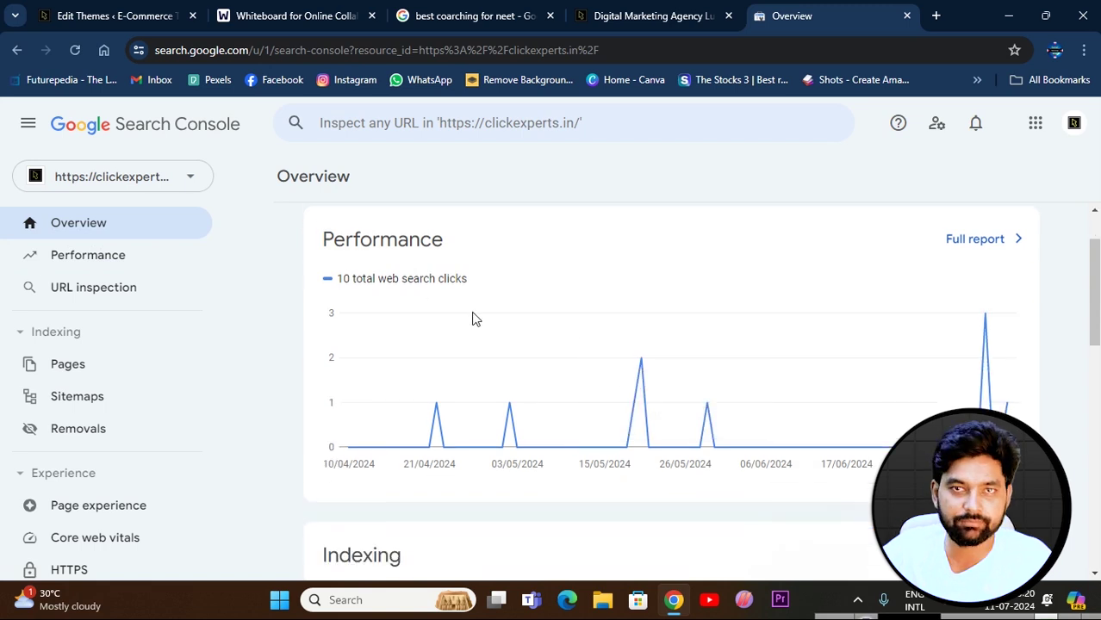
scroll(472, 318, "up", 2)
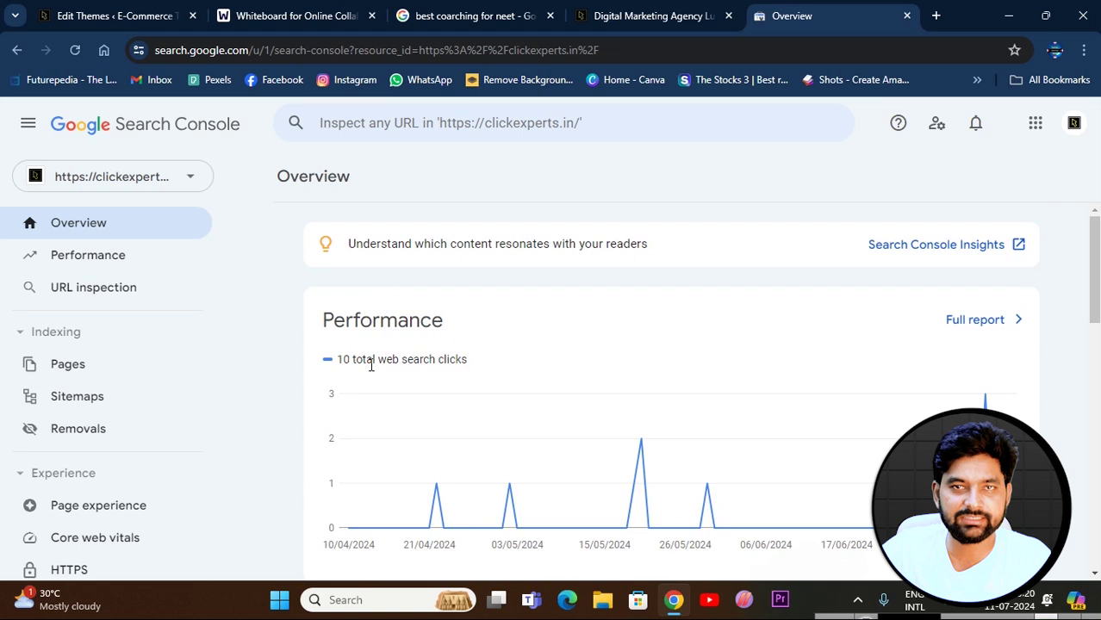
scroll(398, 361, "down", 5)
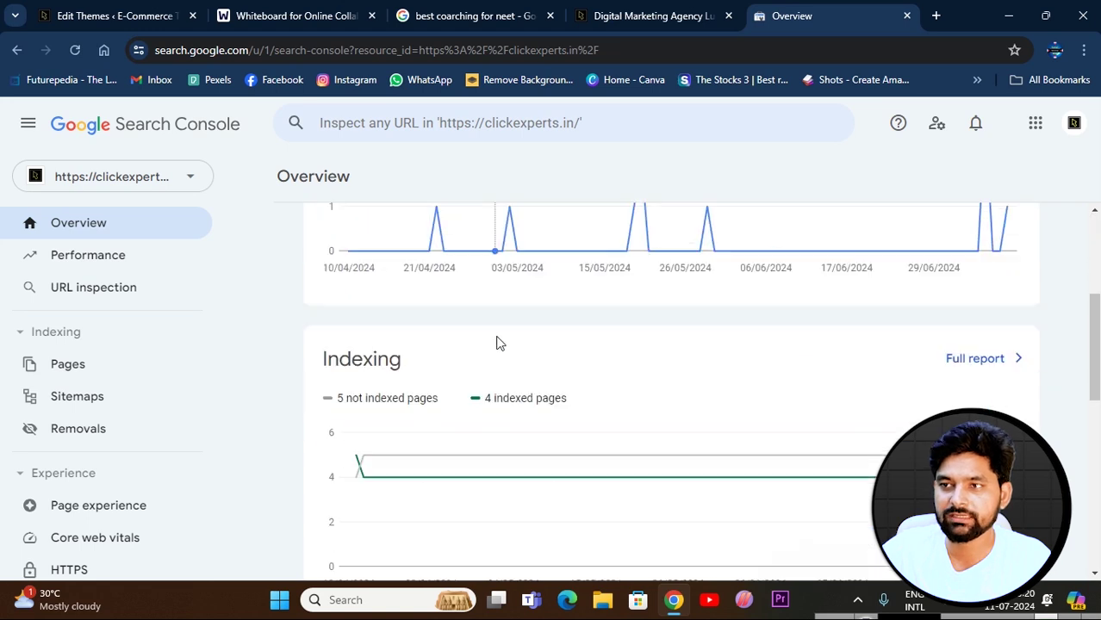
scroll(488, 342, "down", 1)
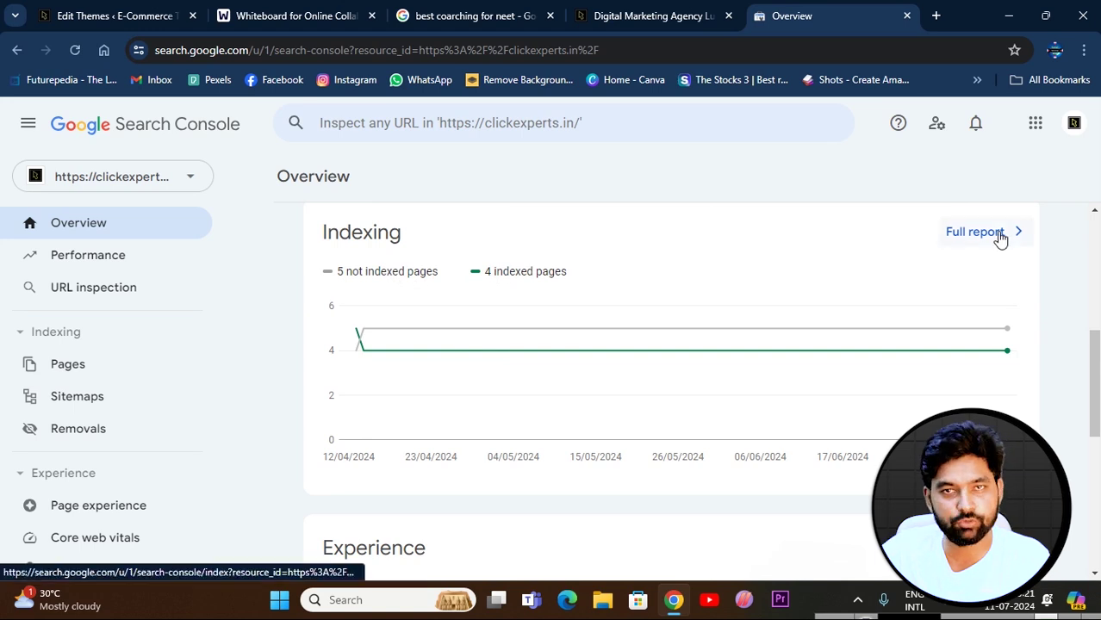
scroll(508, 336, "down", 3)
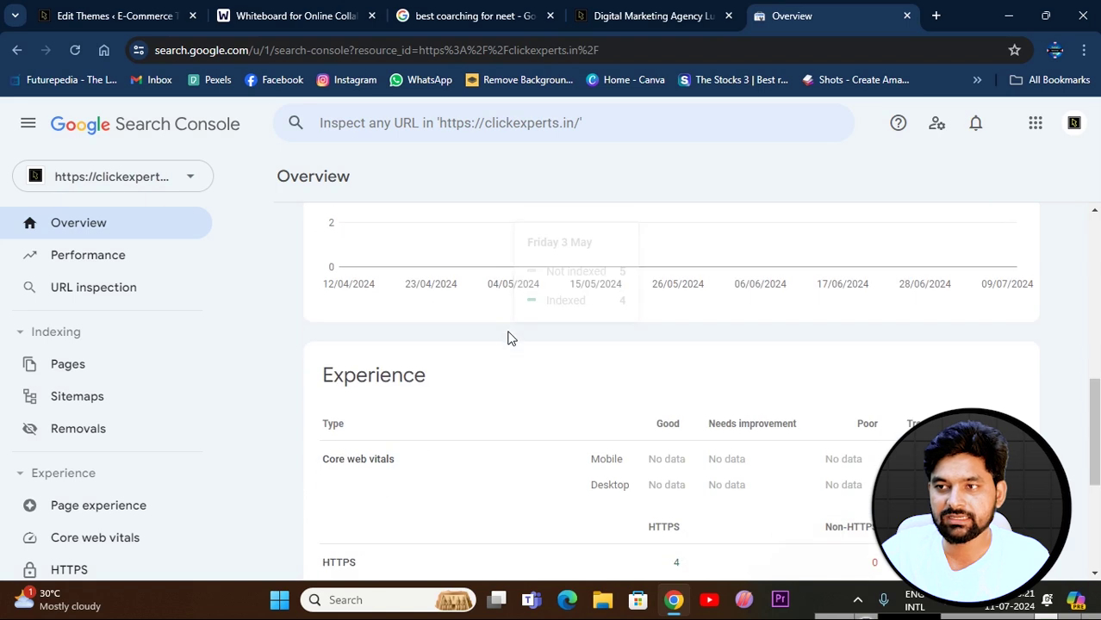
scroll(509, 337, "down", 1)
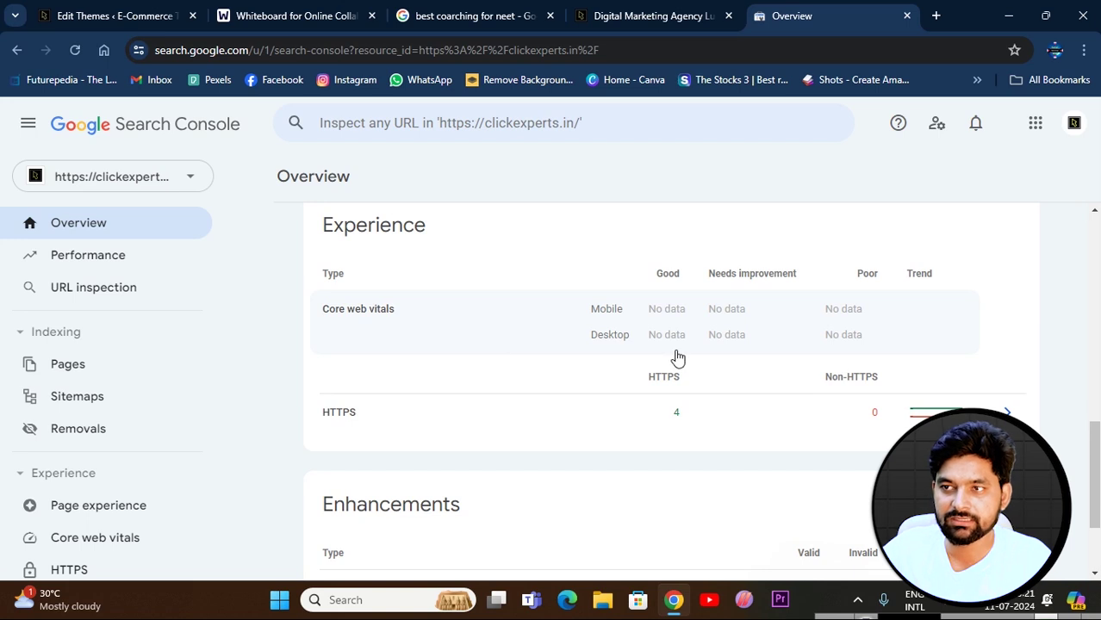
scroll(499, 324, "down", 2)
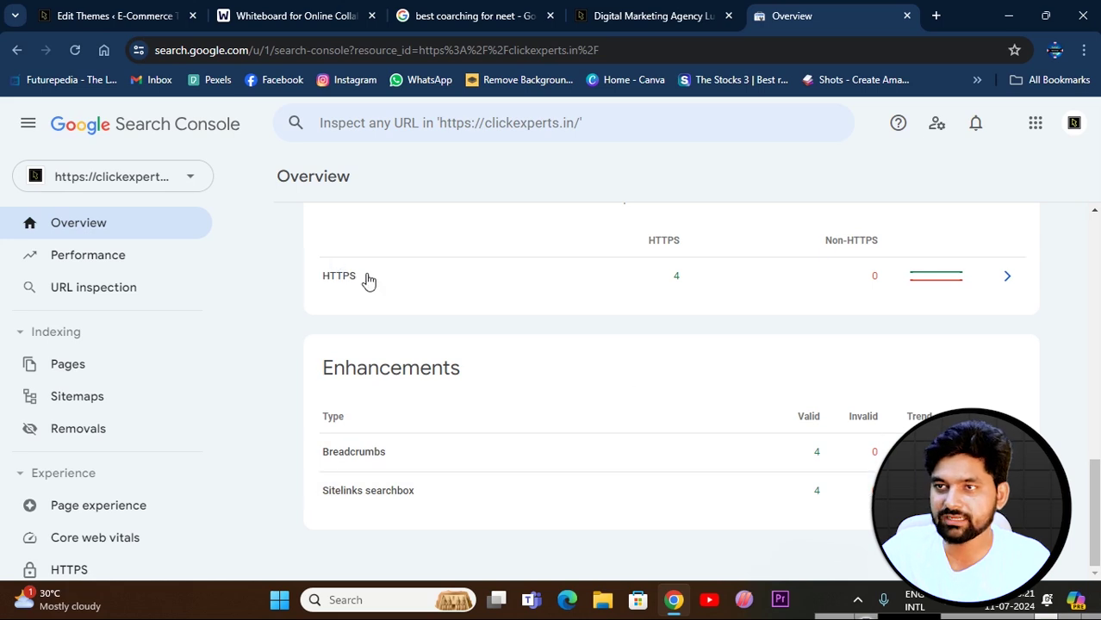
scroll(368, 281, "up", 8)
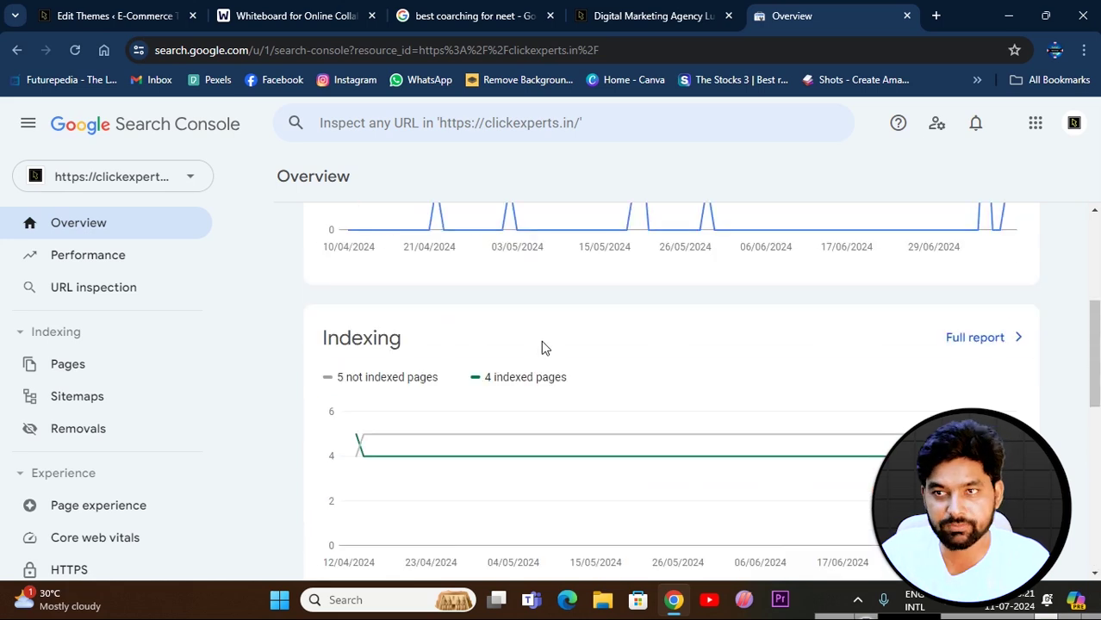
left_click(89, 257)
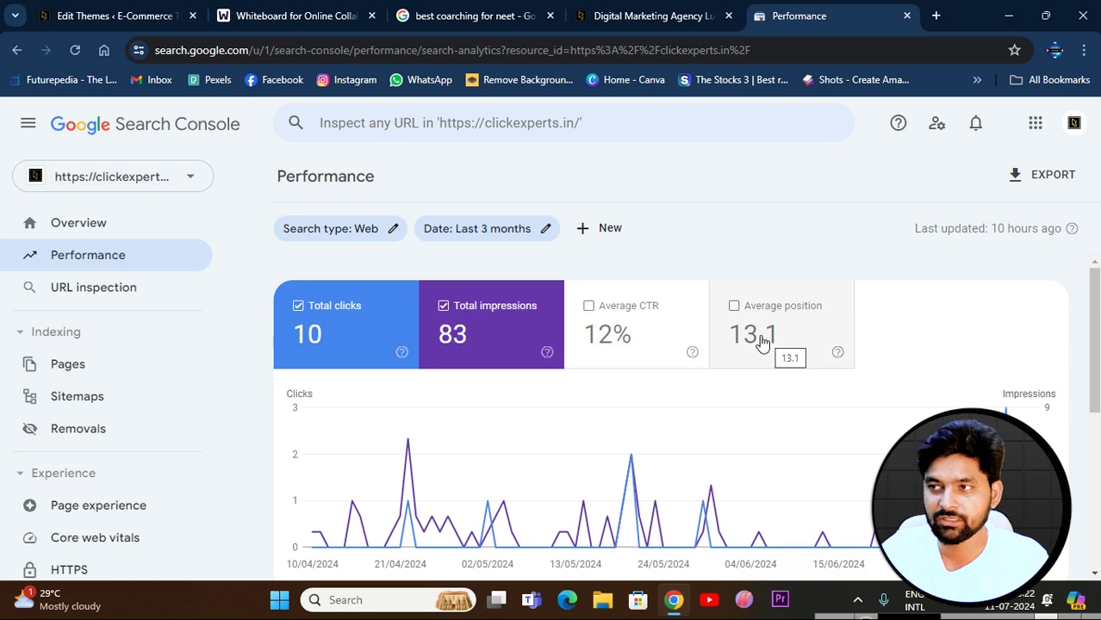
Toggle the metric cards until the chart shows only Total clicks and Average position
left_click(629, 335)
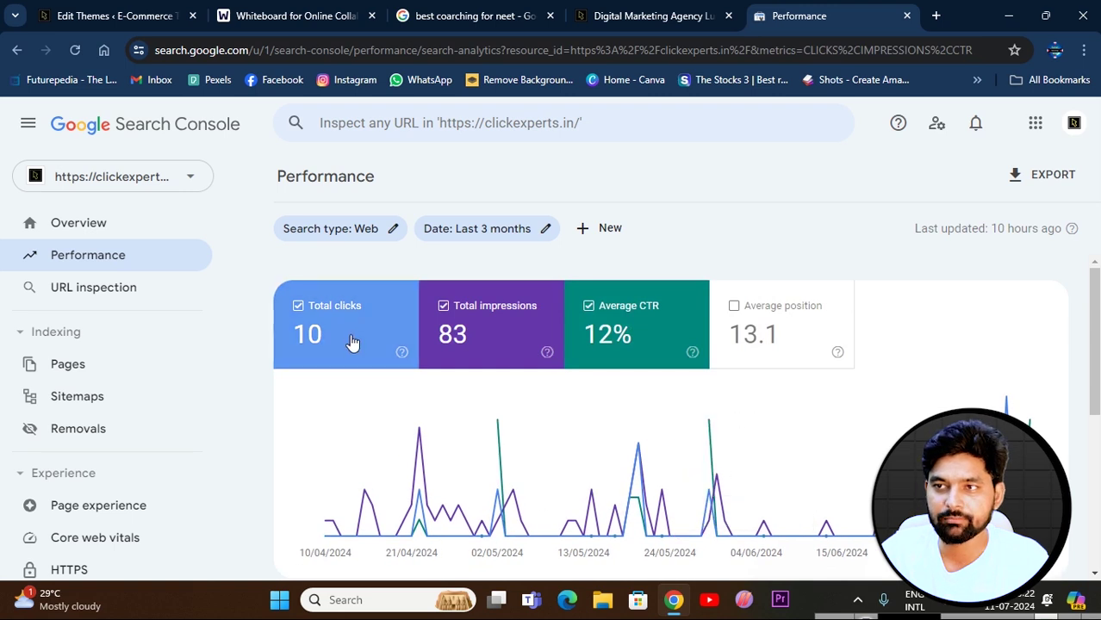
left_click(494, 334)
left_click(614, 337)
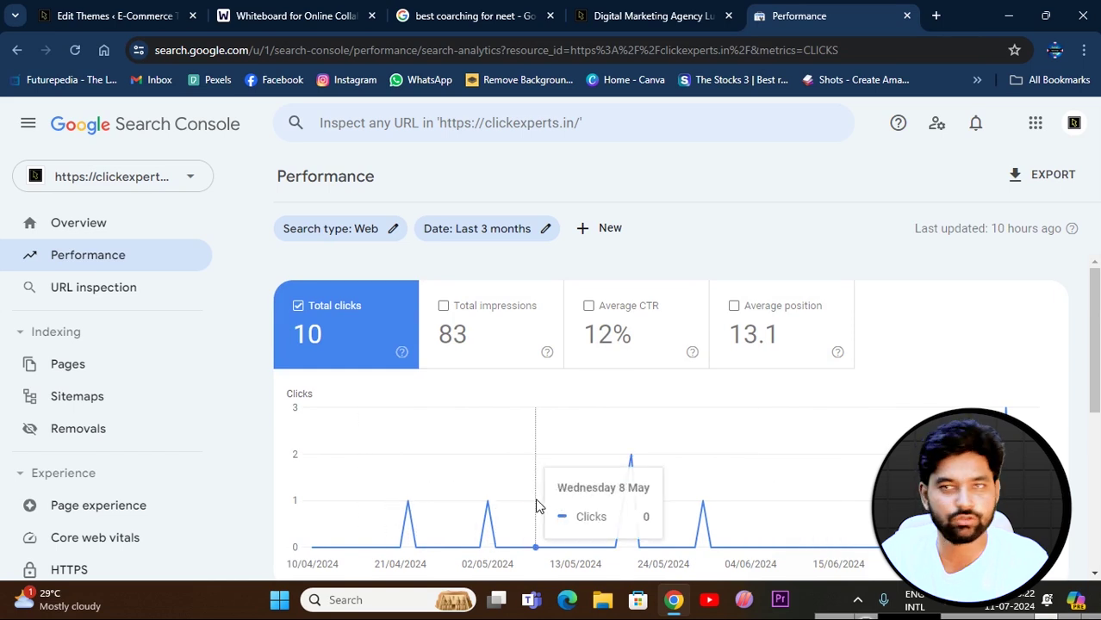
left_click(487, 325)
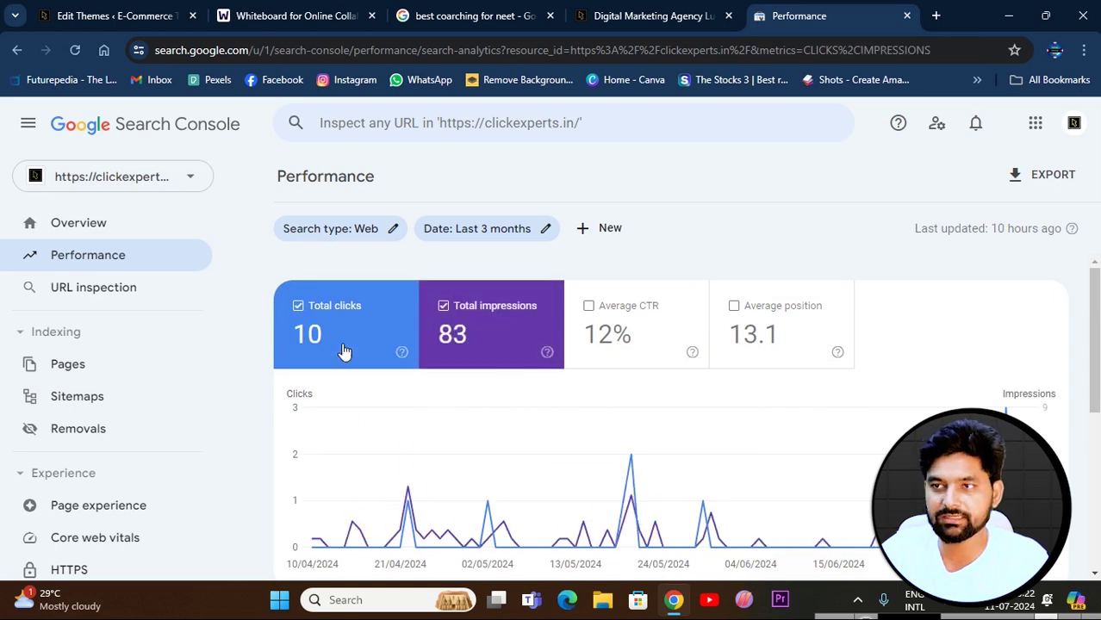
left_click(633, 342)
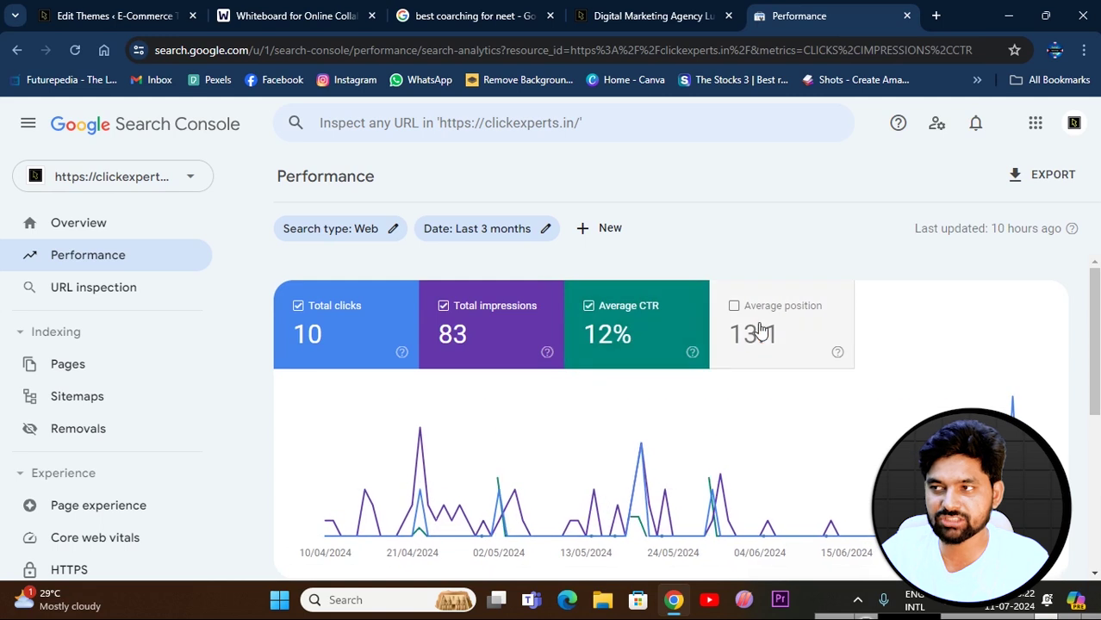
left_click(769, 345)
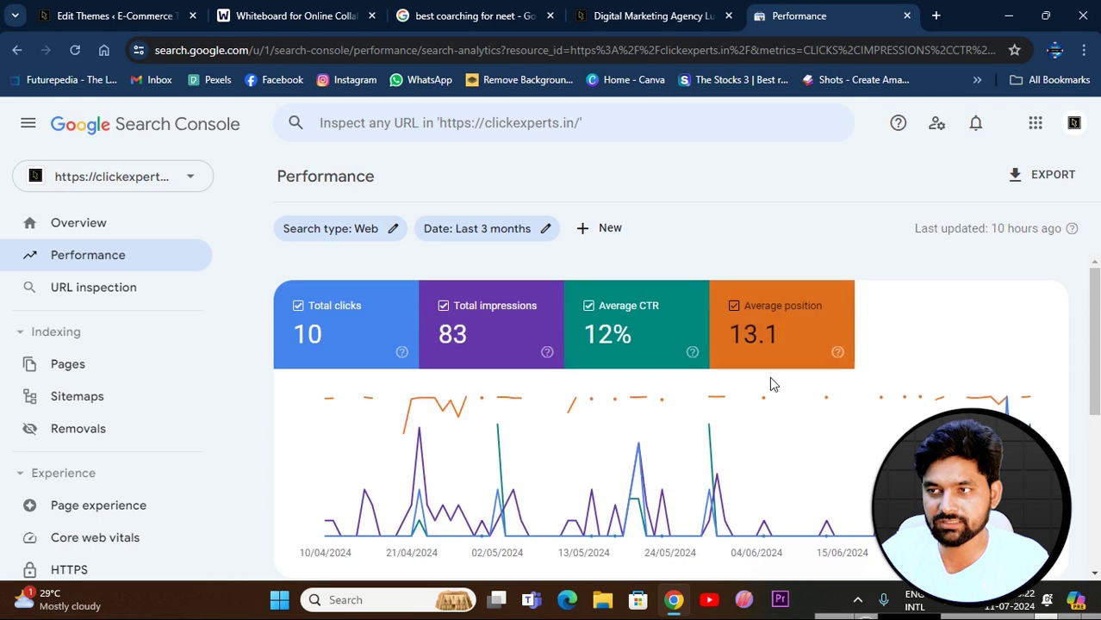
left_click(344, 326)
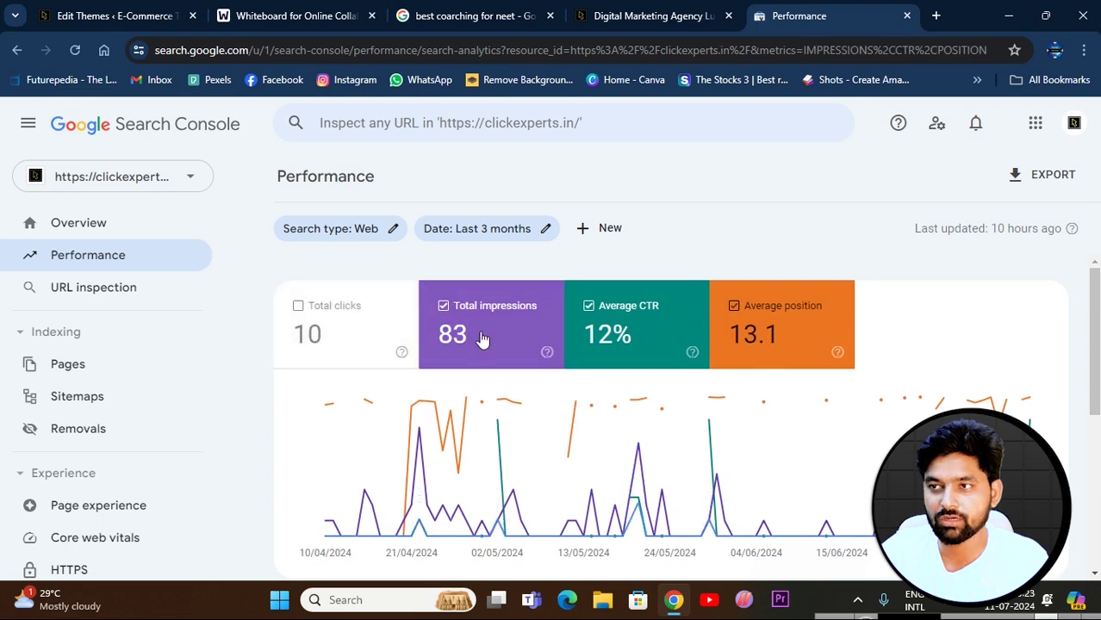
left_click(482, 338)
left_click(605, 332)
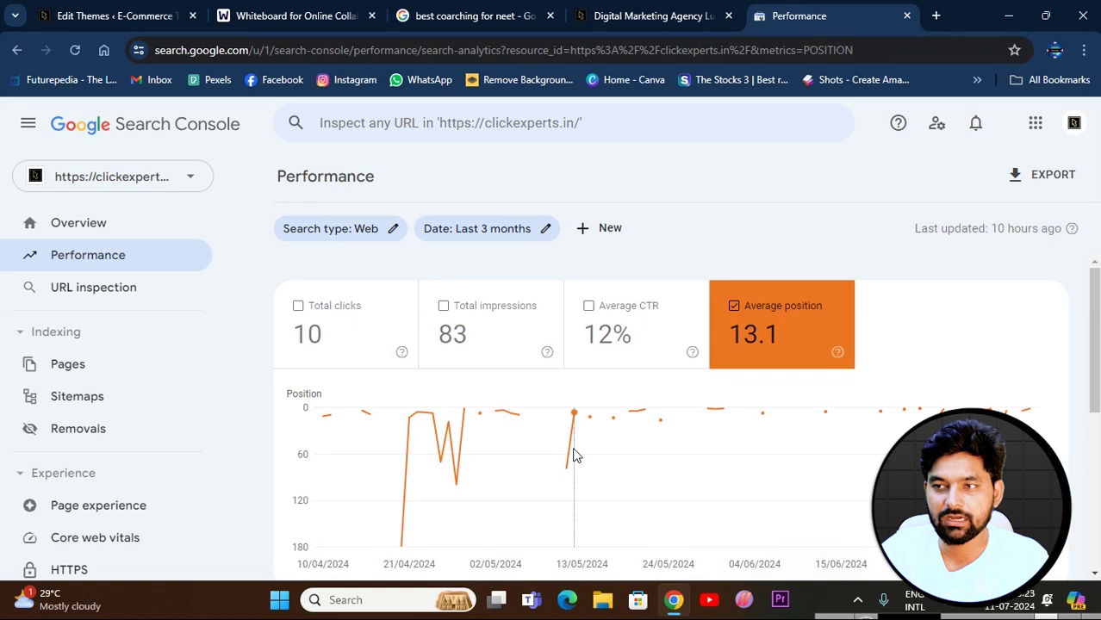
left_click(345, 341)
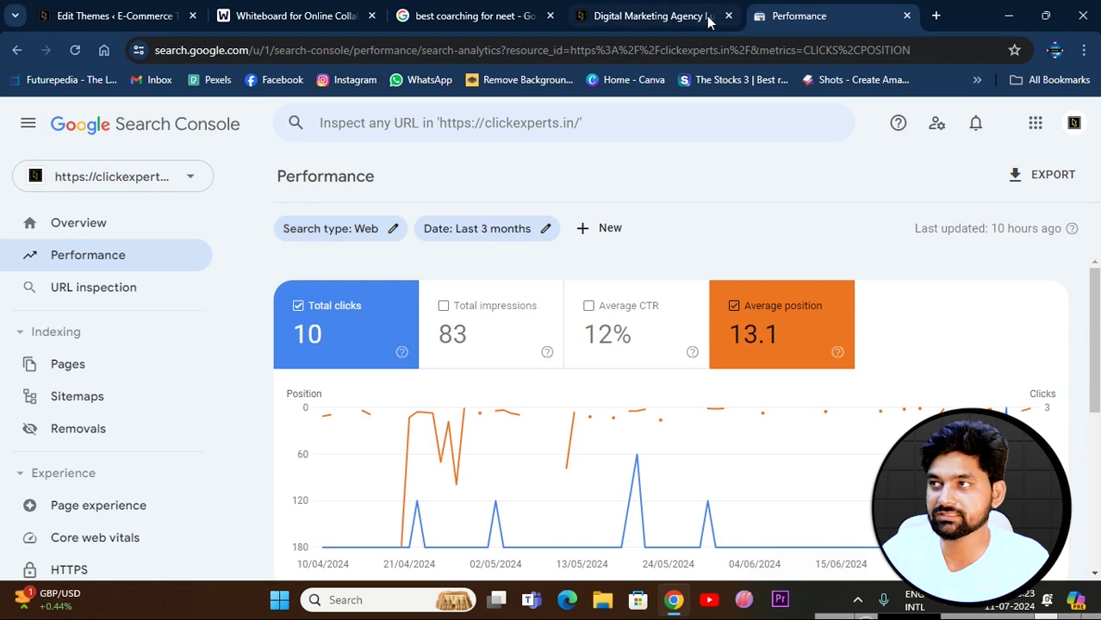
Search Google for 'digital agency' in a new tab
left_click(937, 16)
type("digital ac")
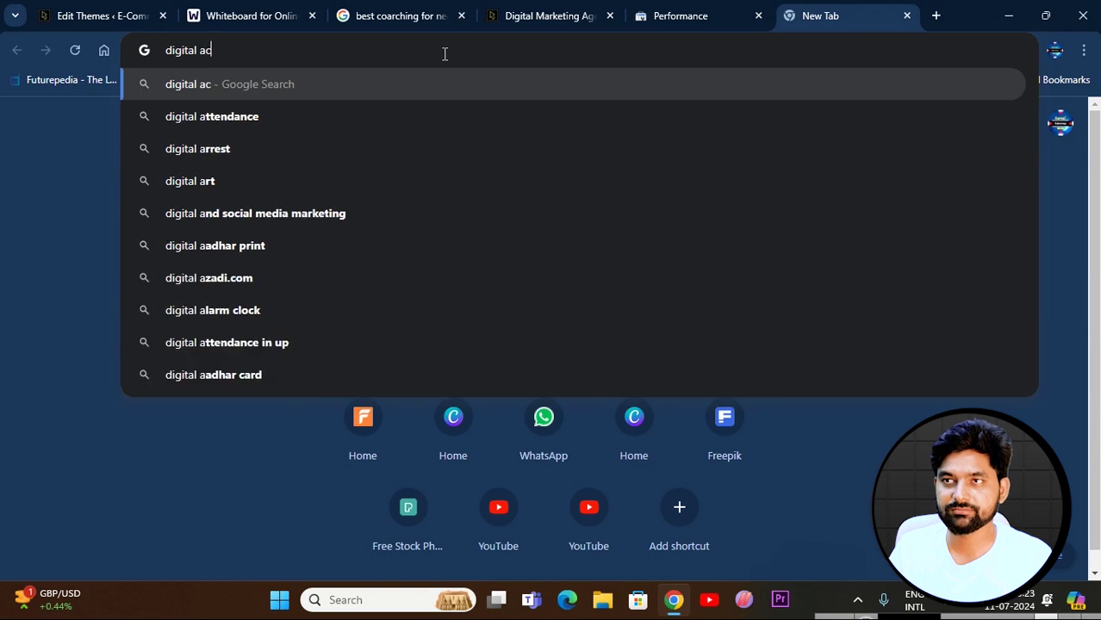
key("BackSpace")
type("gency")
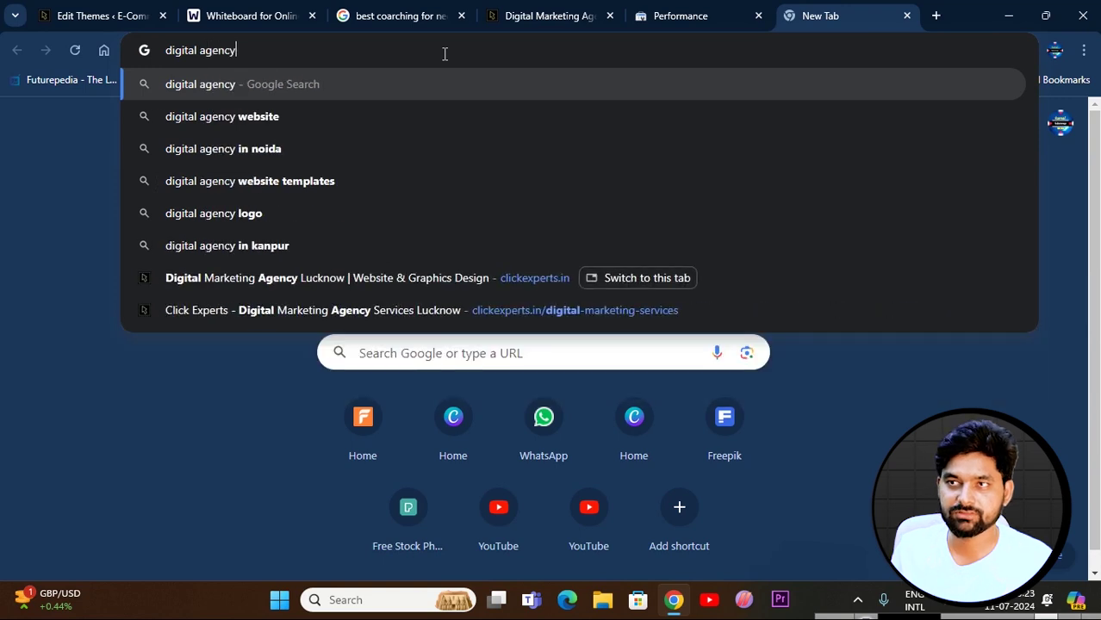
key("Return")
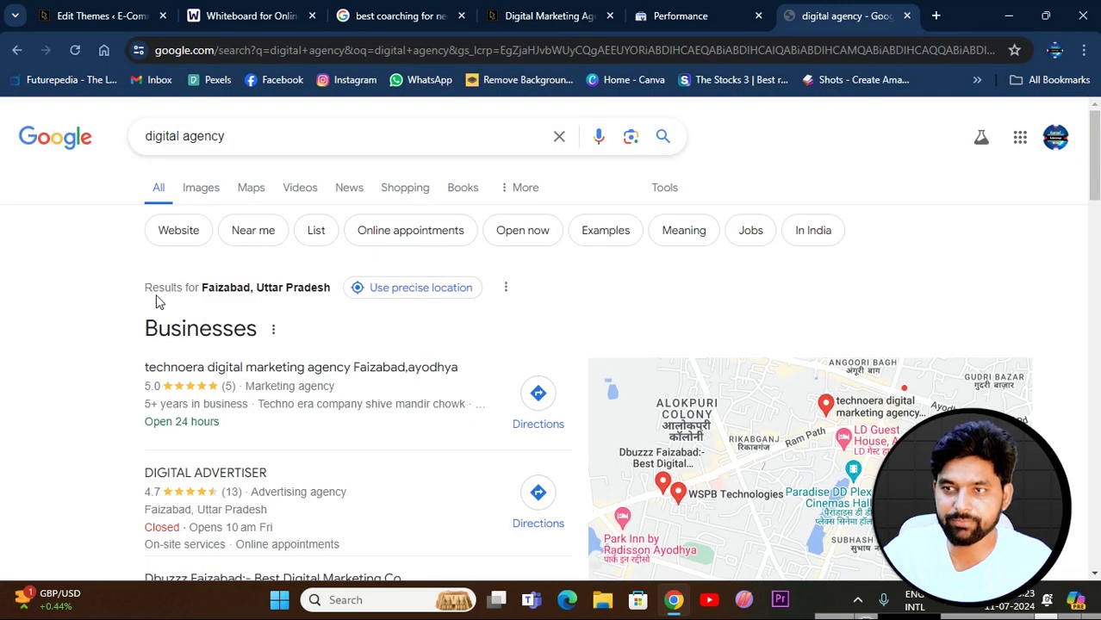
Browse the Images and Videos results for 'digital agency', then return to Search Console Performance
scroll(184, 339, "down", 6)
scroll(222, 396, "down", 3)
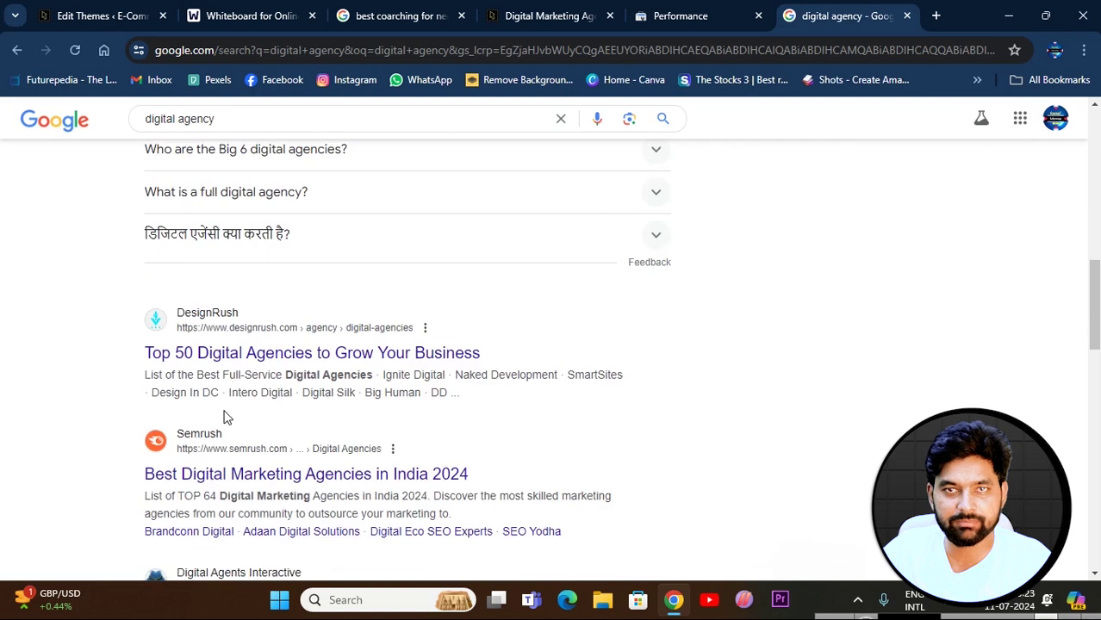
scroll(223, 417, "up", 10)
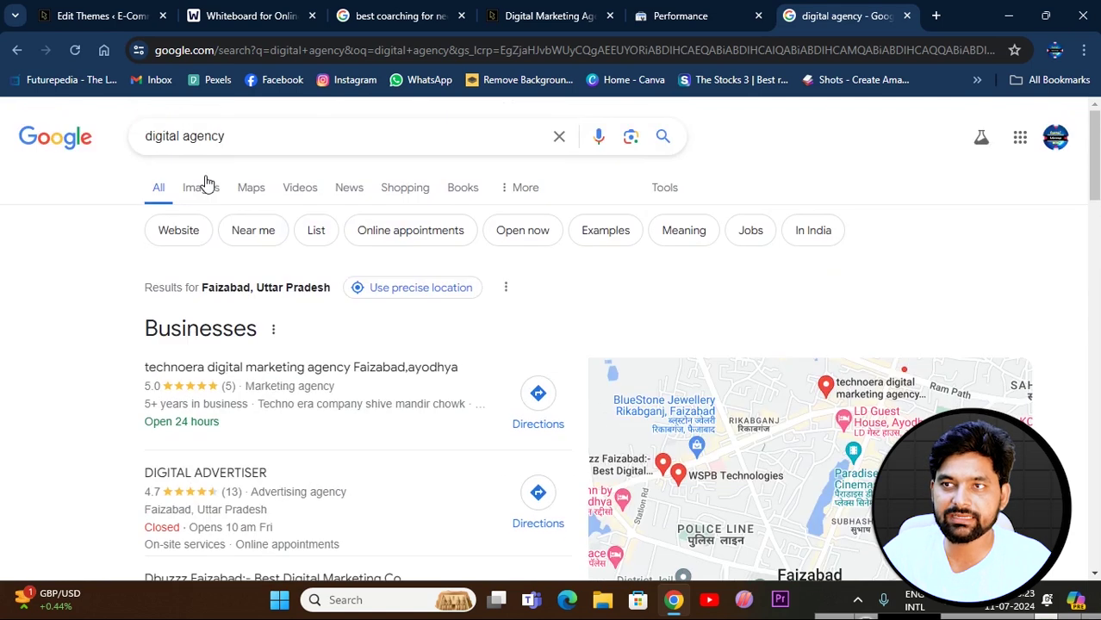
left_click(207, 193)
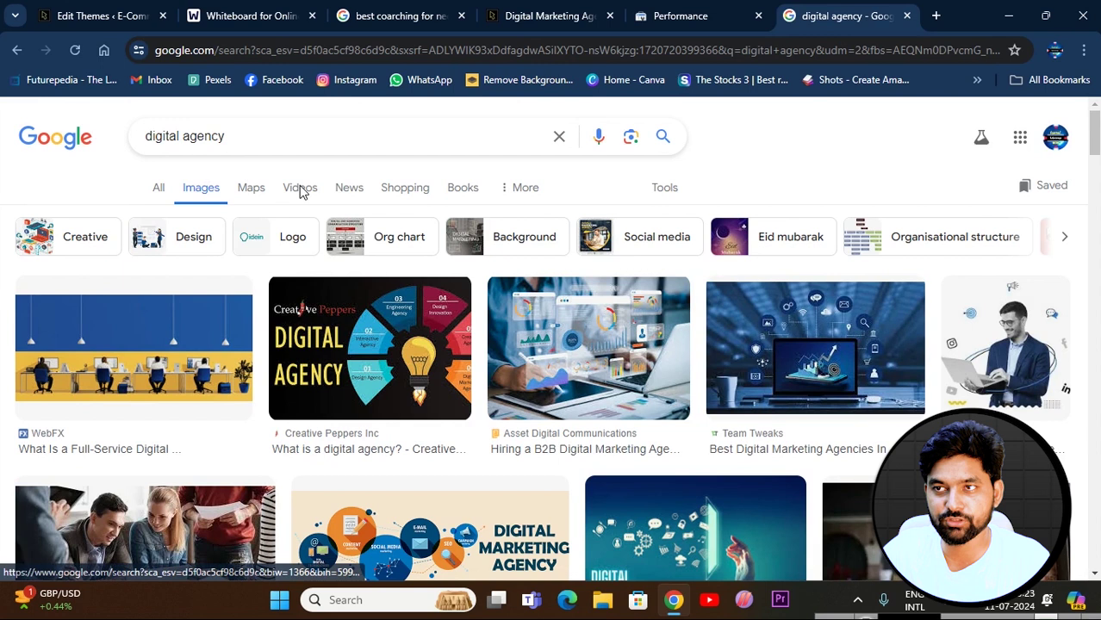
left_click(301, 191)
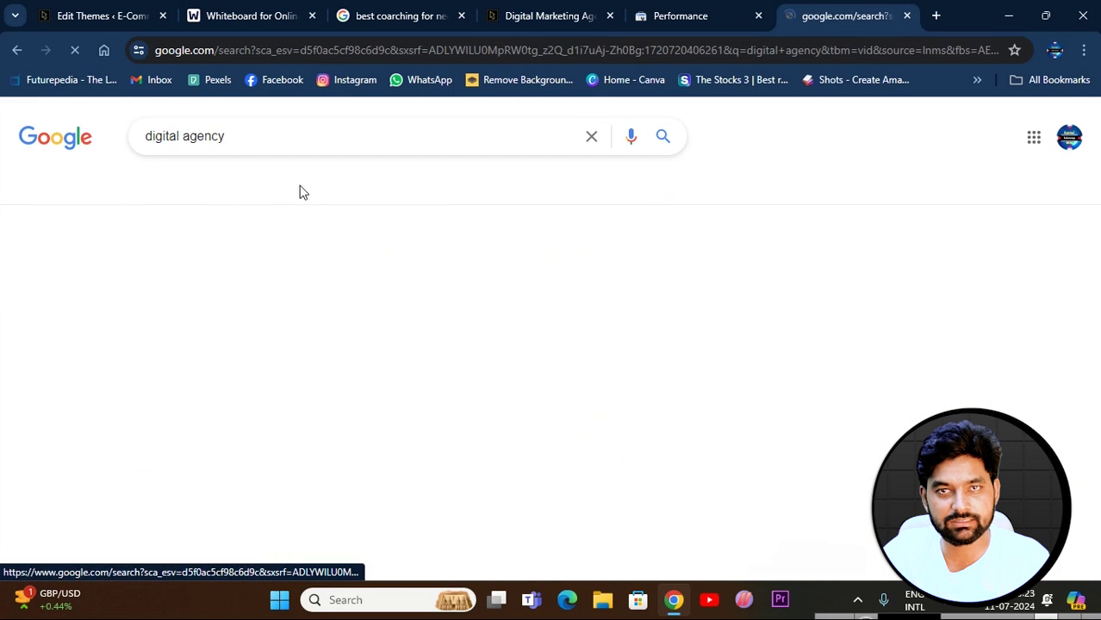
key("ctrl+shift+Tab")
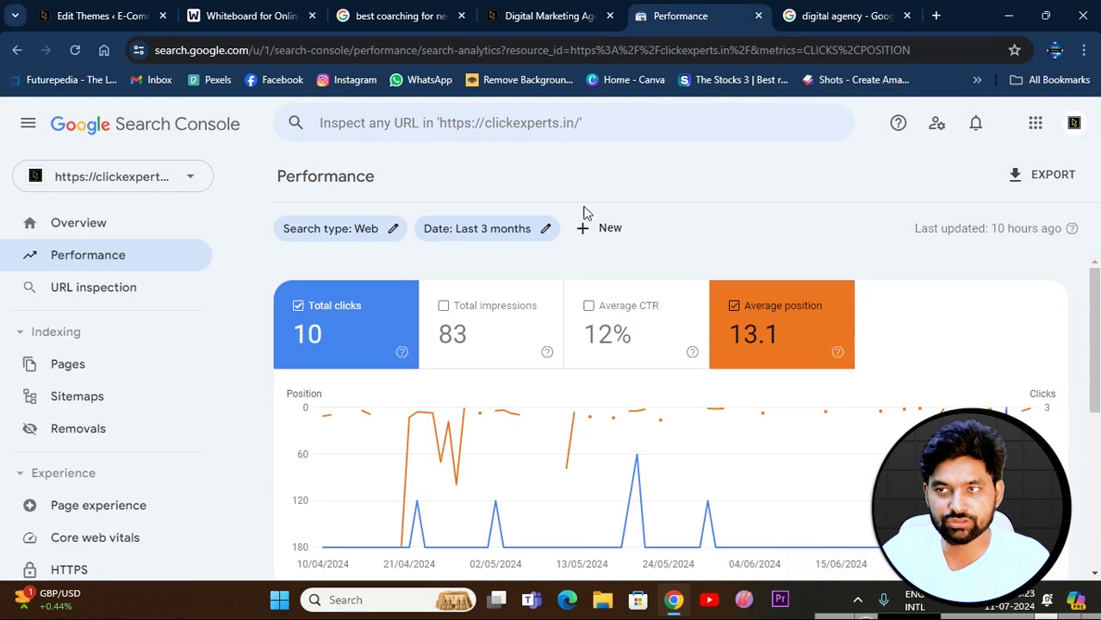
Filter Performance to Image search type and add CTR and impressions to the chart
left_click(392, 230)
left_click(354, 343)
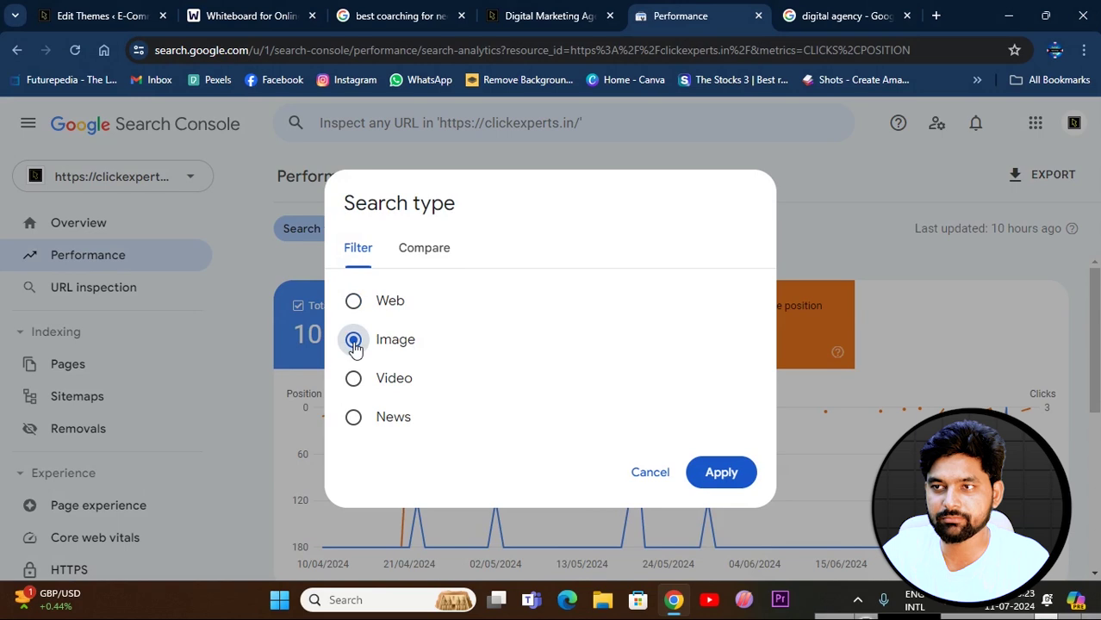
left_click(722, 475)
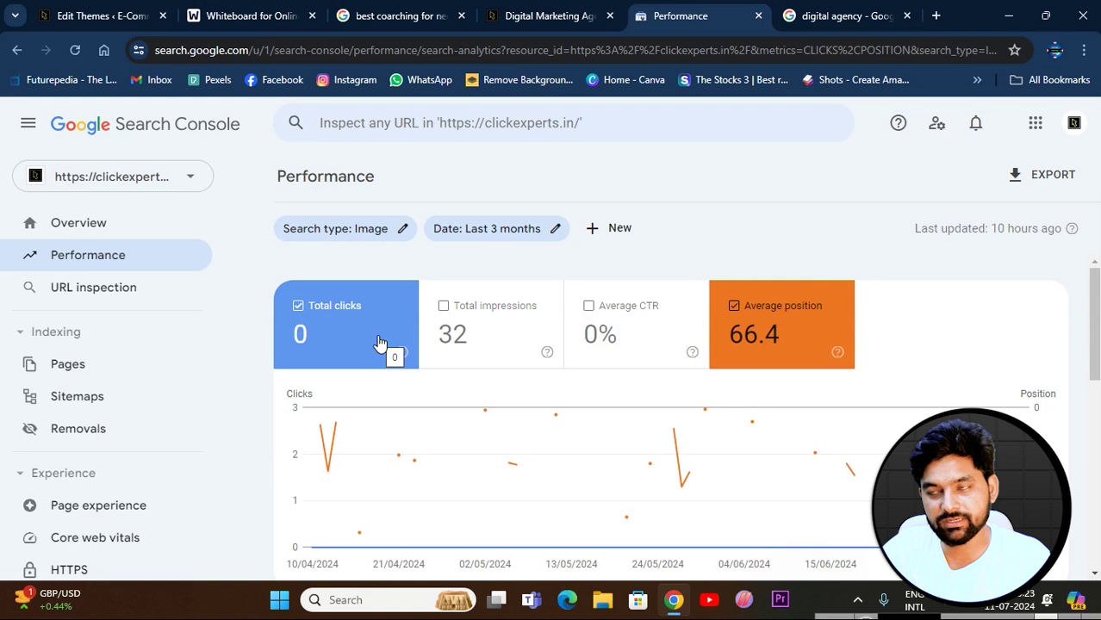
left_click(603, 334)
left_click(486, 334)
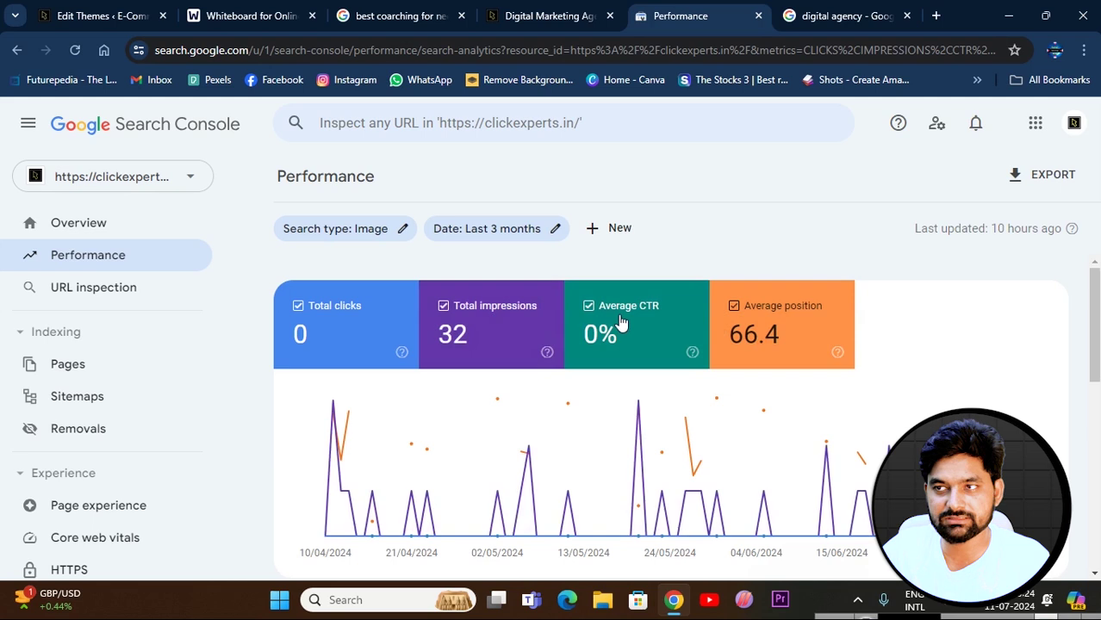
Change the Performance search type filter to Video
left_click(383, 227)
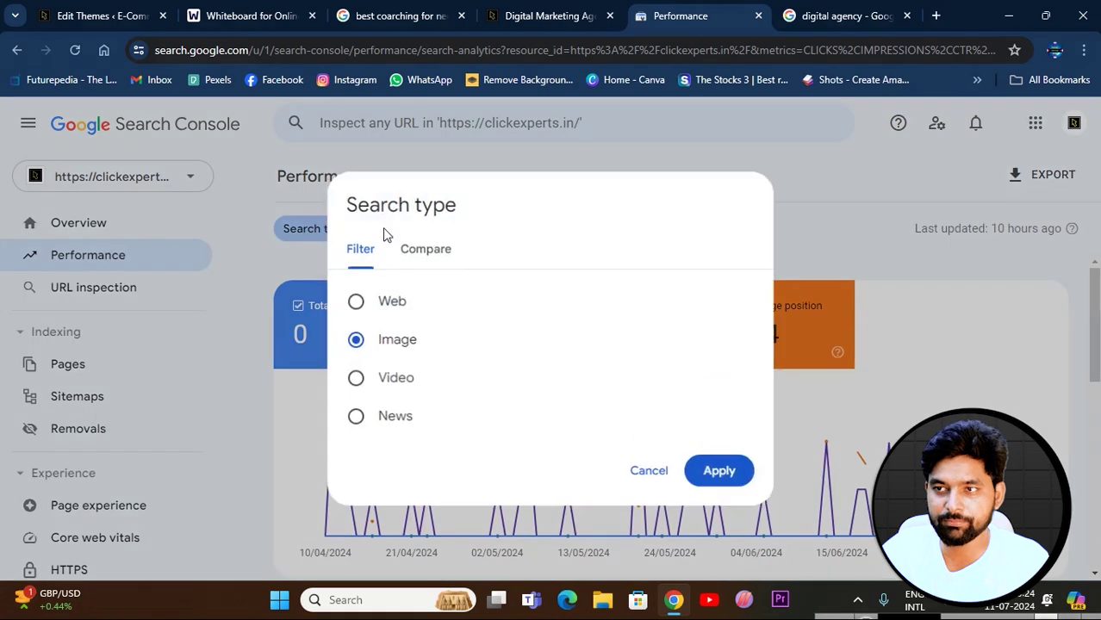
left_click(387, 379)
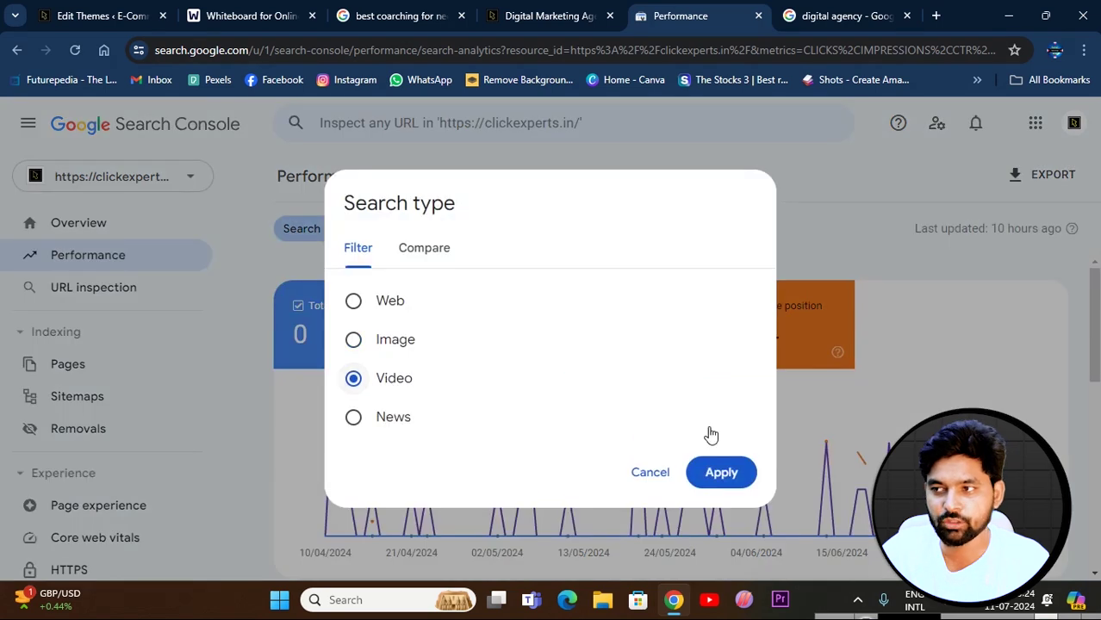
left_click(715, 474)
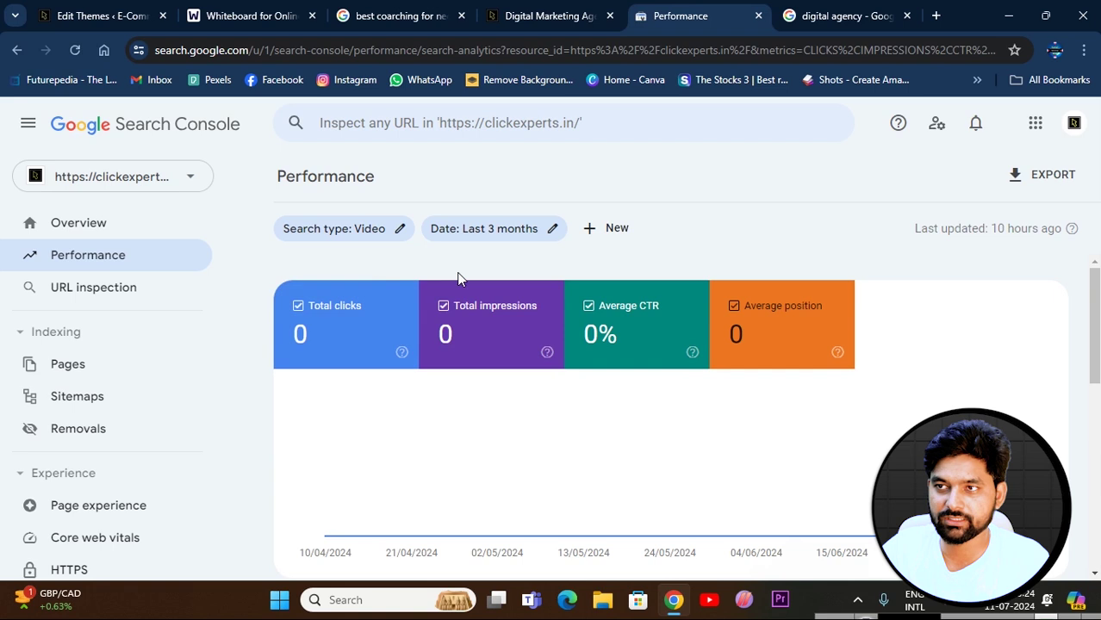
left_click(379, 234)
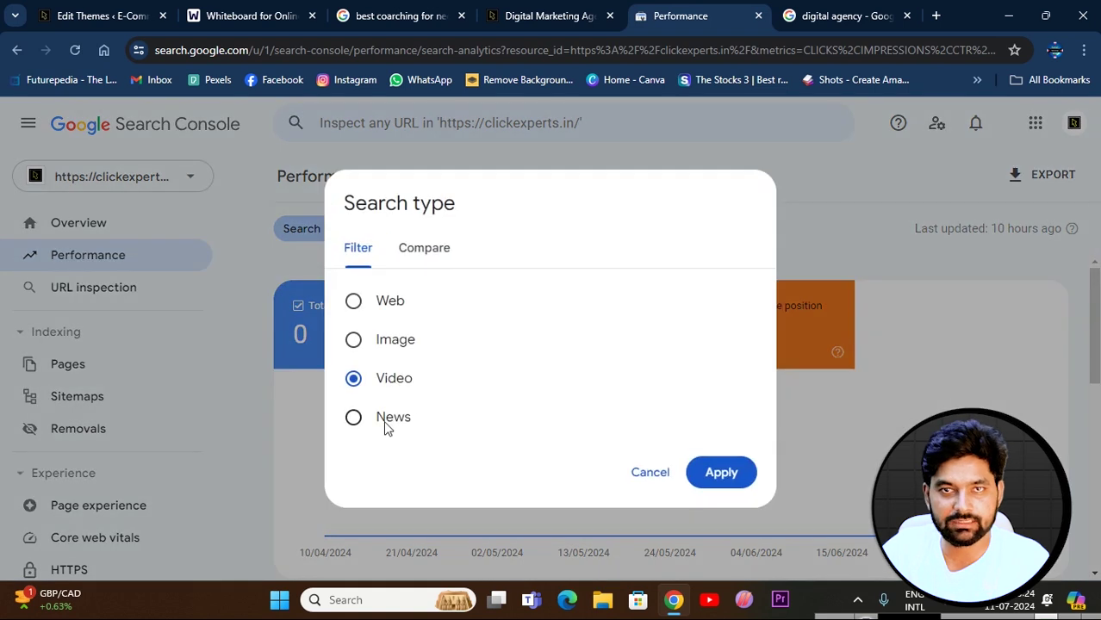
left_click(648, 474)
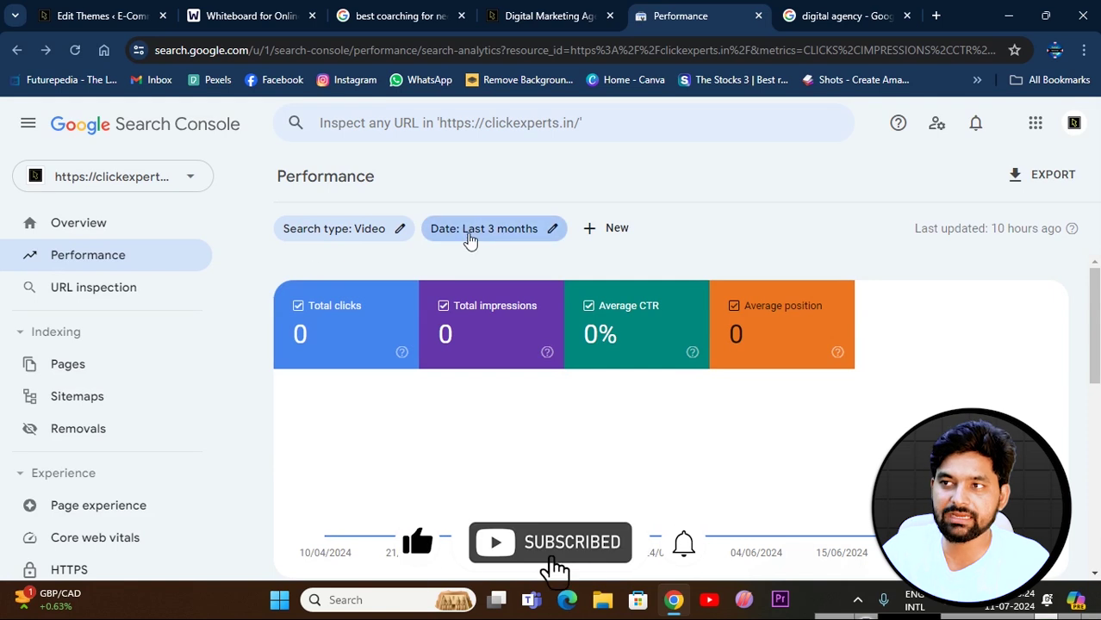
Try the 28-day, 3-month and 6-month ranges, then apply Last 7 days to Performance
left_click(496, 231)
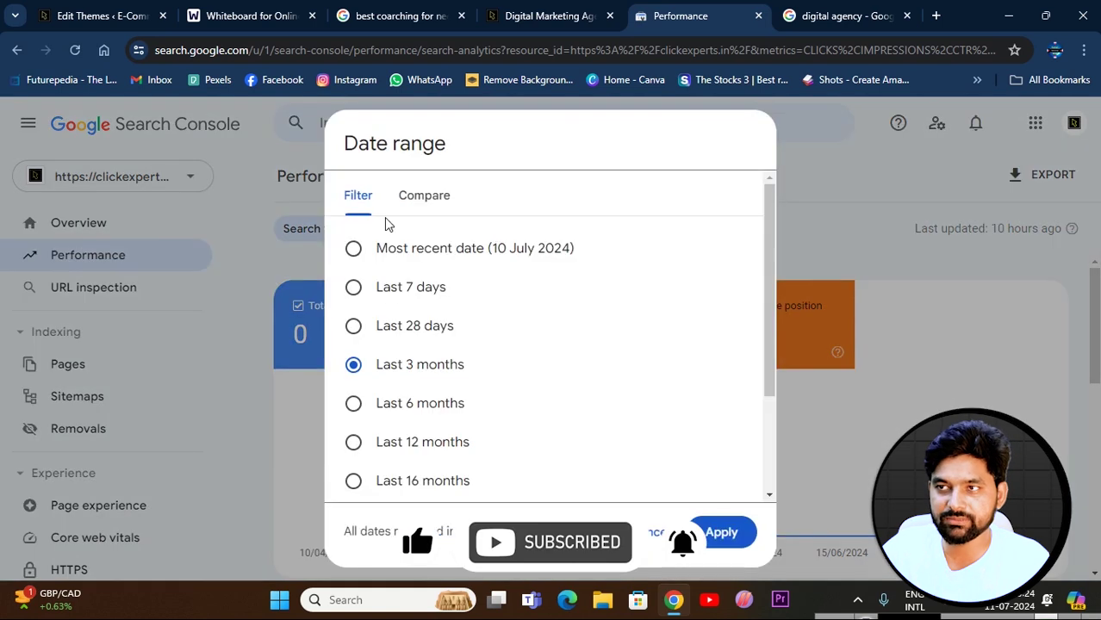
left_click(353, 327)
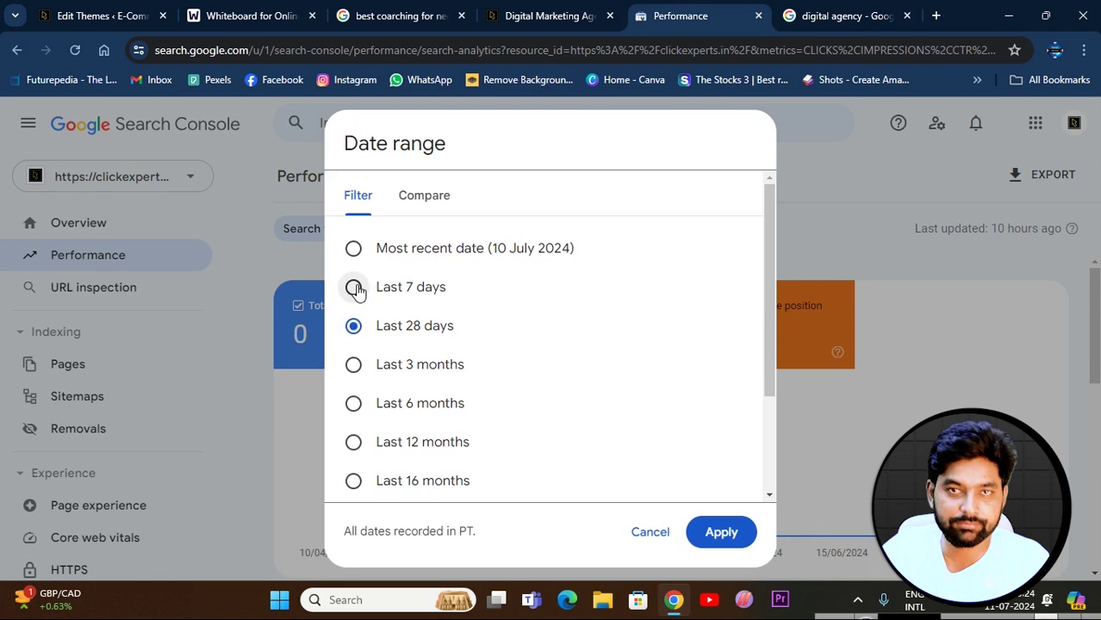
left_click(354, 289)
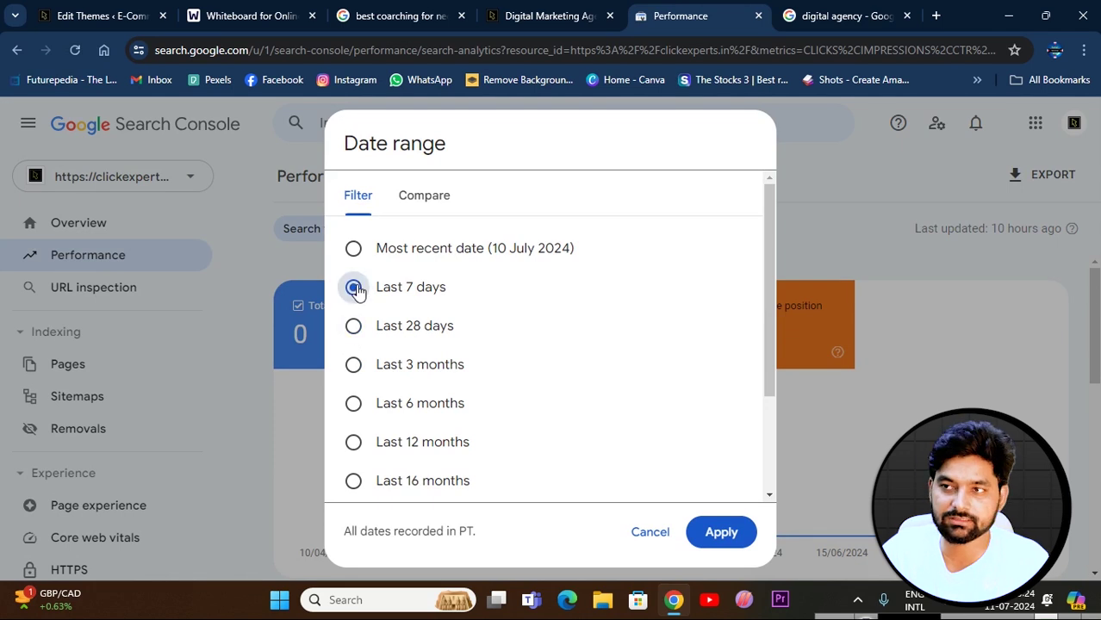
left_click(354, 329)
left_click(355, 353)
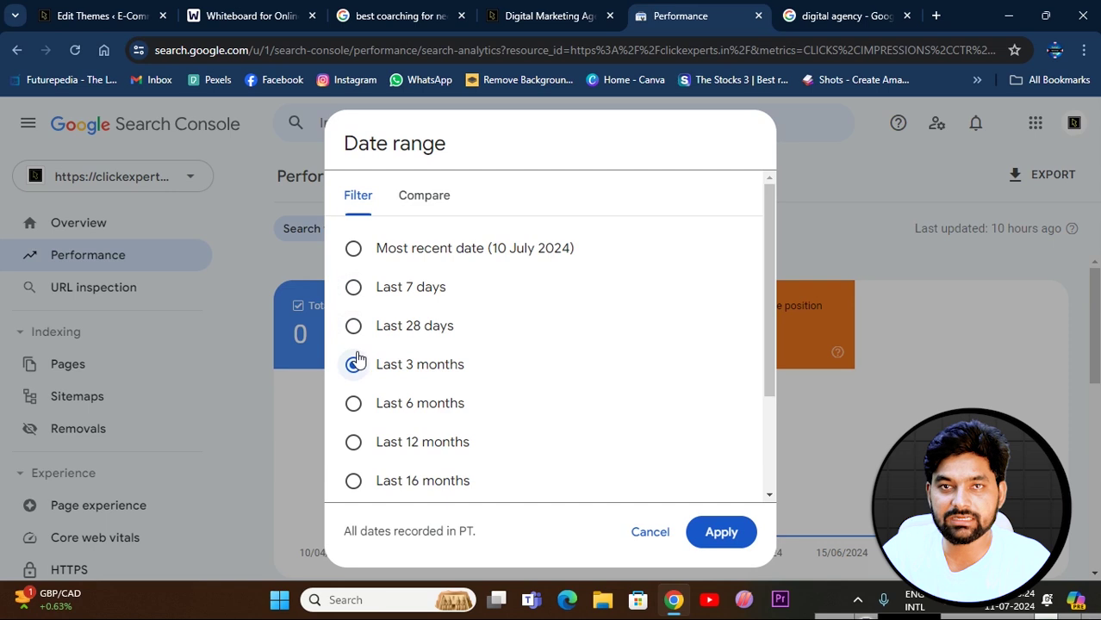
left_click(354, 405)
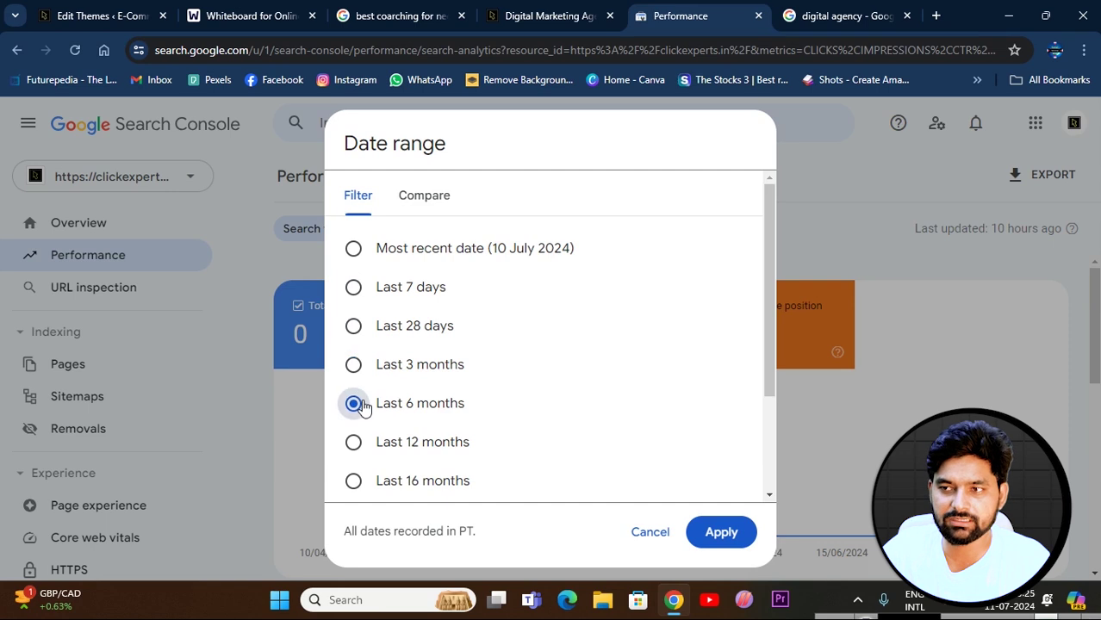
scroll(409, 438, "down", 2)
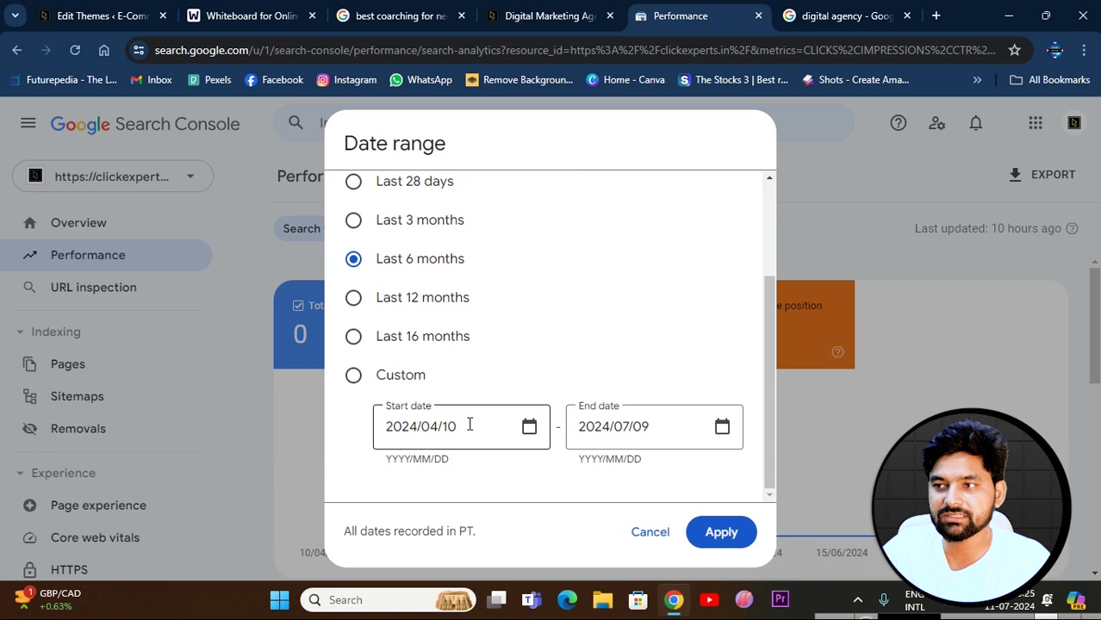
scroll(439, 302, "up", 3)
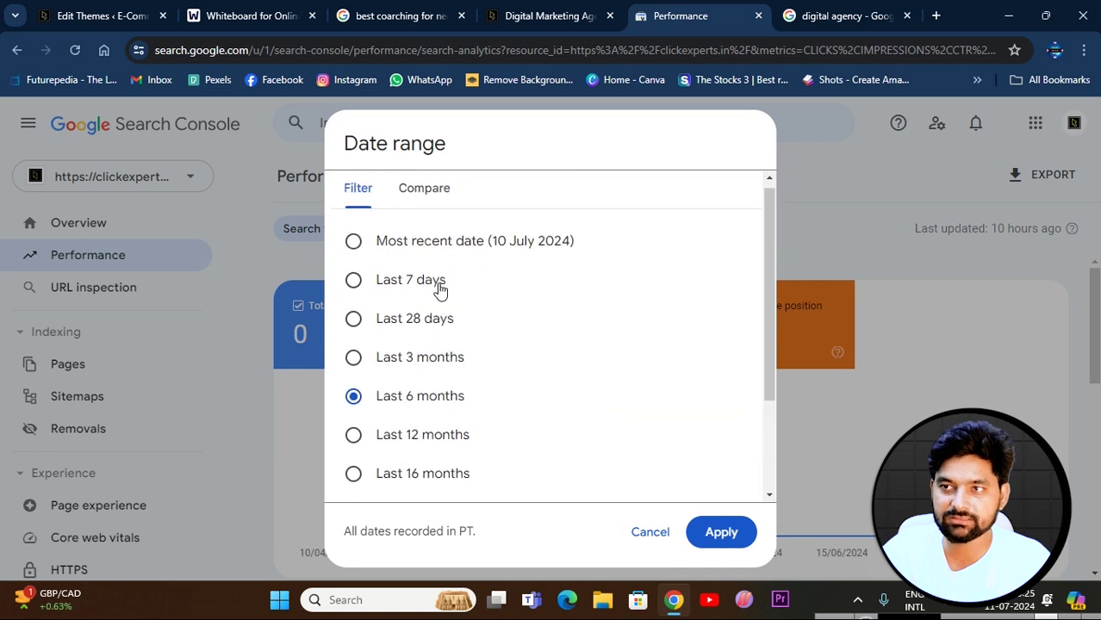
left_click(355, 287)
left_click(720, 531)
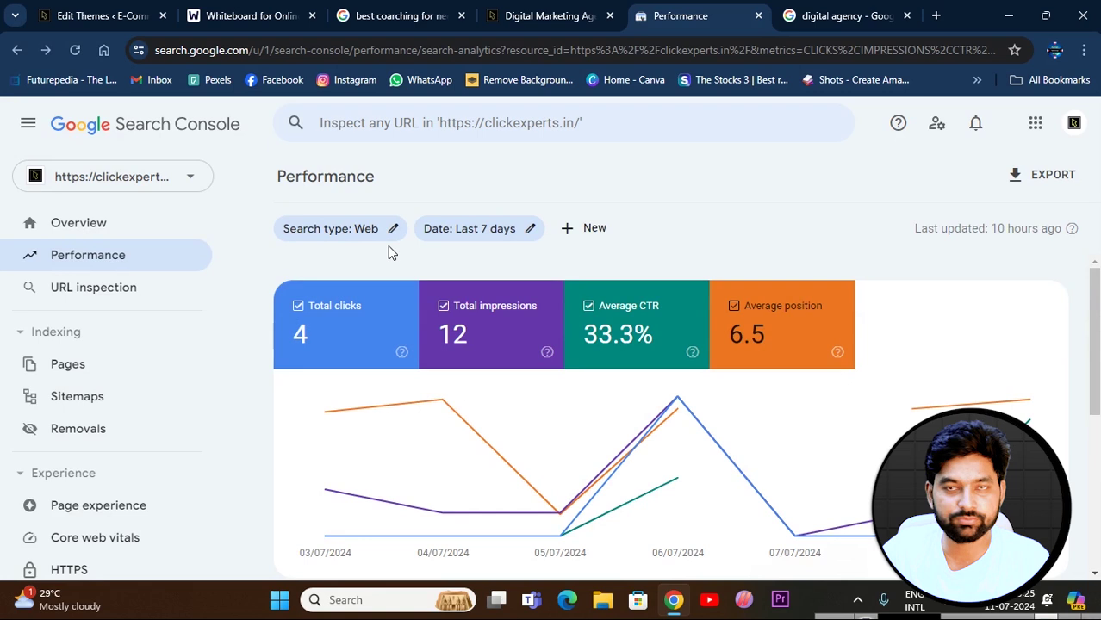
Apply a Compare filter of last 7 days versus the previous period: 4 clicks against 0
left_click(483, 231)
left_click(427, 198)
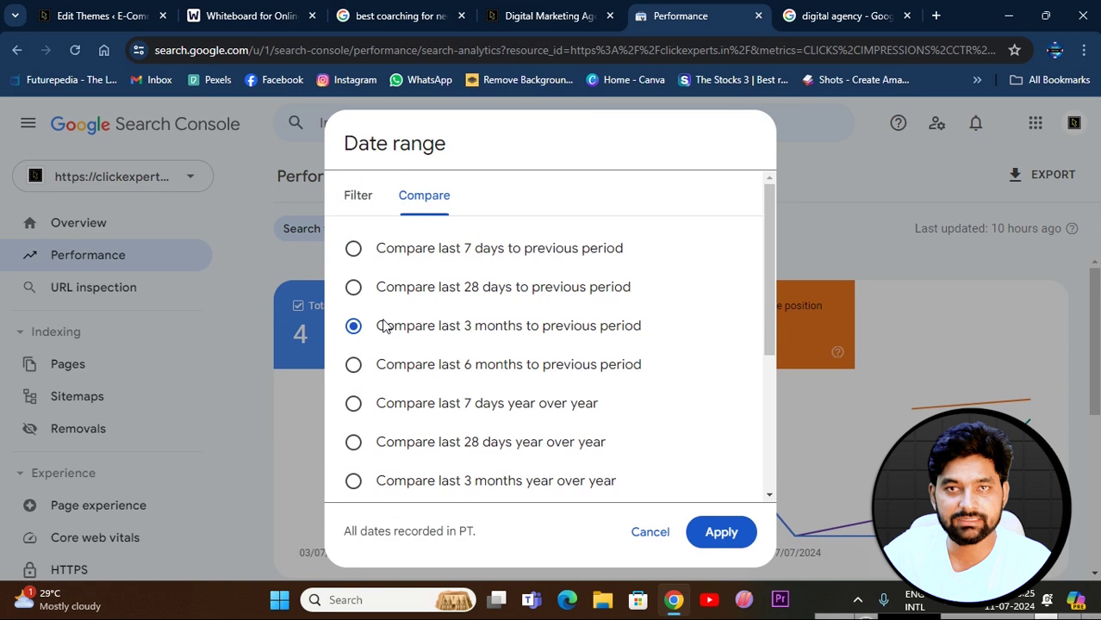
left_click(353, 249)
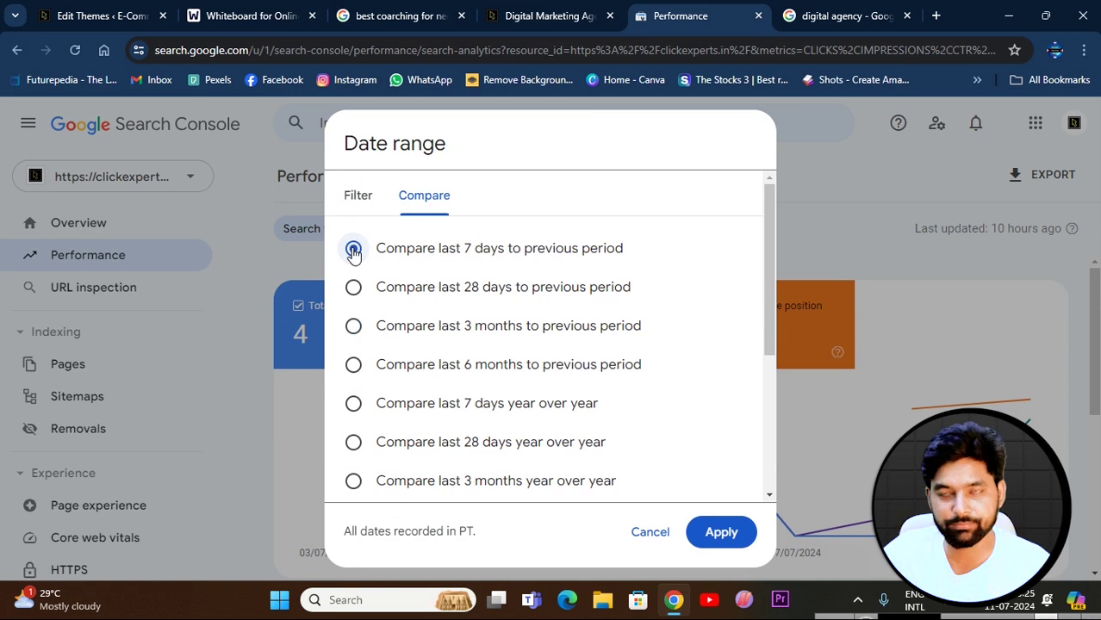
left_click(712, 531)
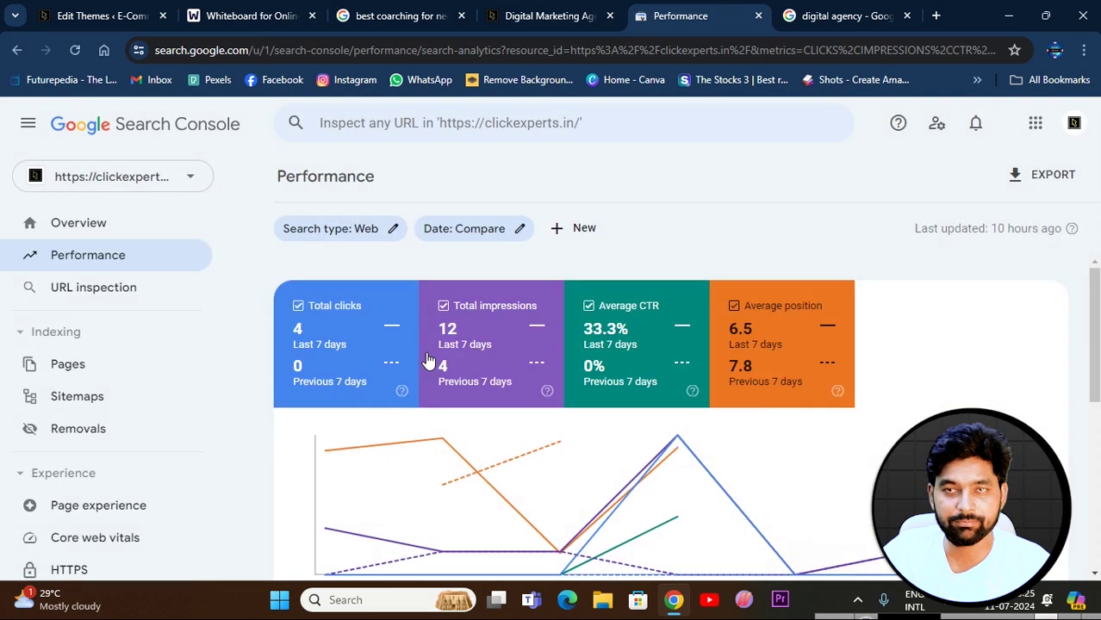
Switch off total impressions, total clicks and average CTR so only average position (6.5 vs 7.8) is charted
scroll(422, 362, "down", 1)
scroll(418, 363, "up", 1)
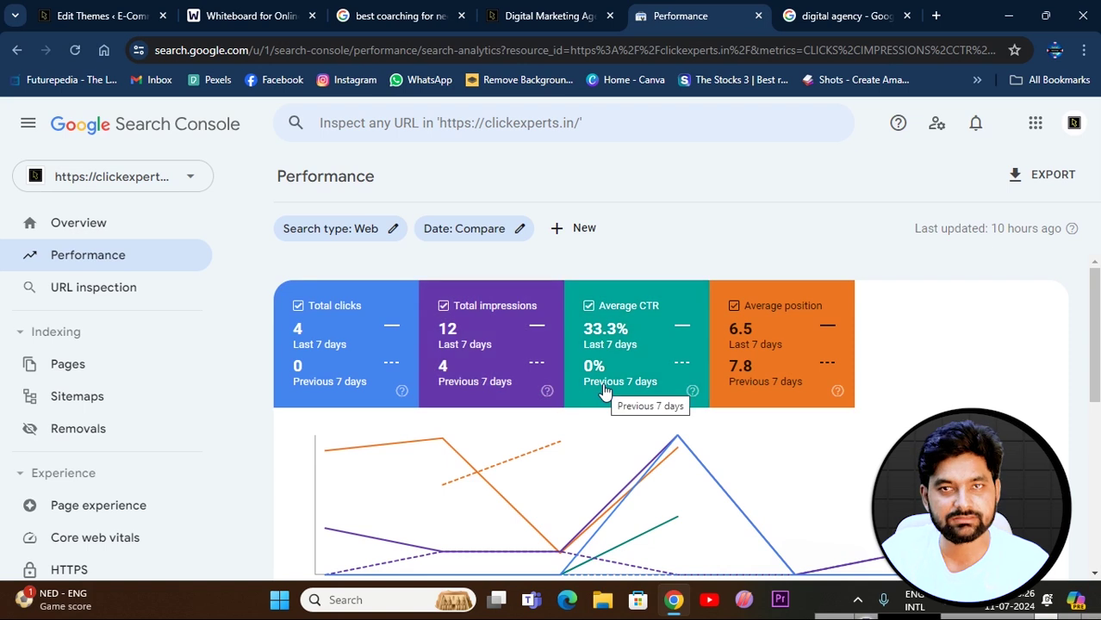
scroll(645, 422, "down", 1)
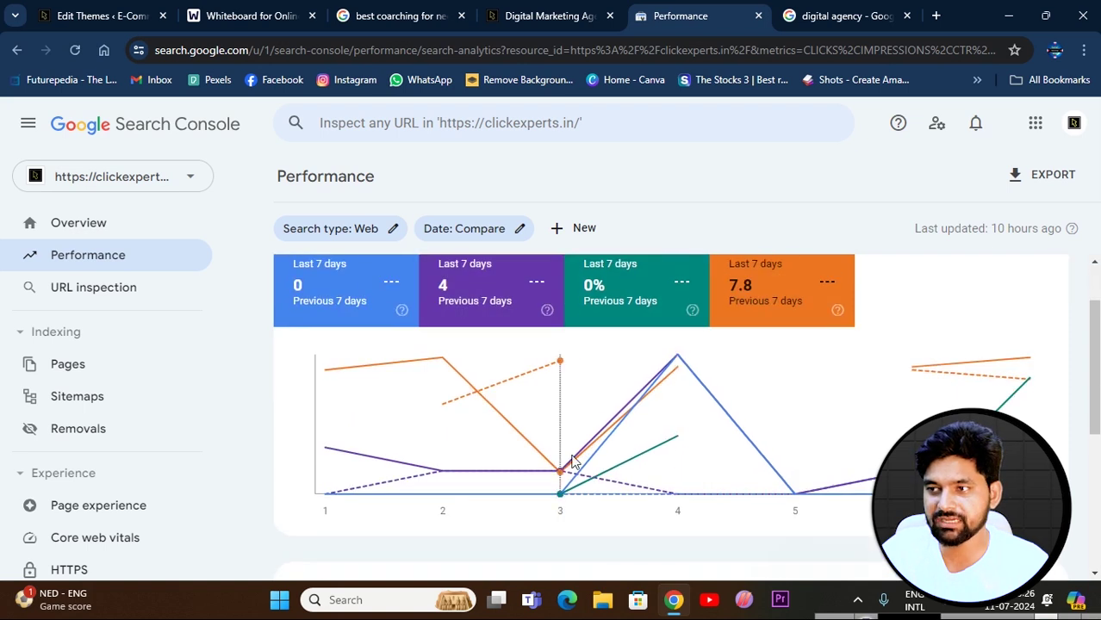
scroll(573, 463, "up", 1)
left_click(484, 362)
left_click(361, 361)
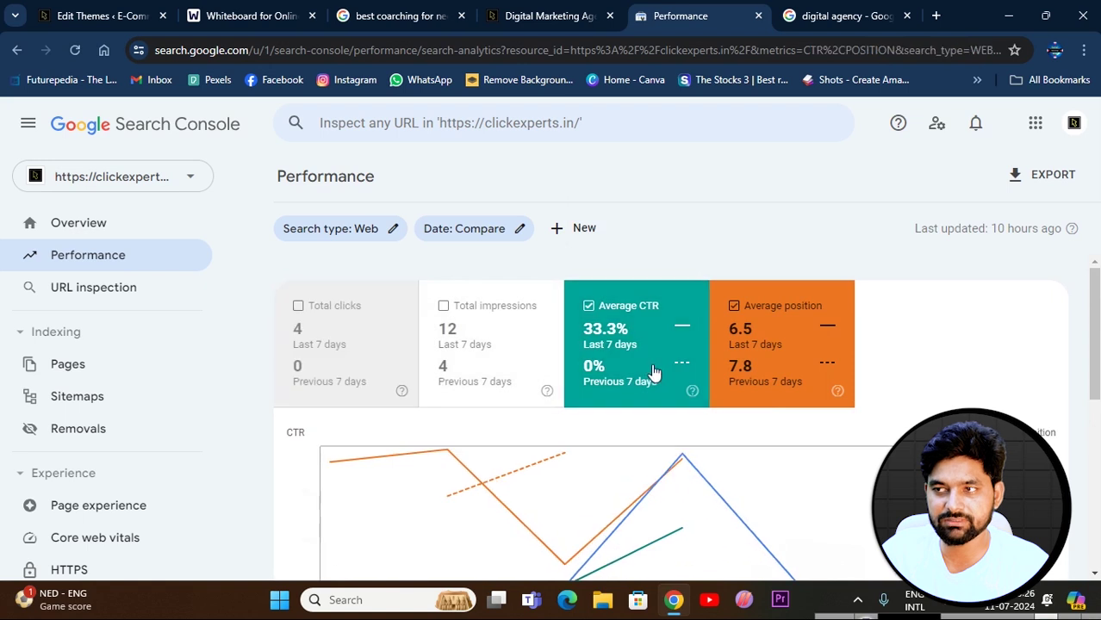
left_click(653, 373)
scroll(483, 422, "down", 2)
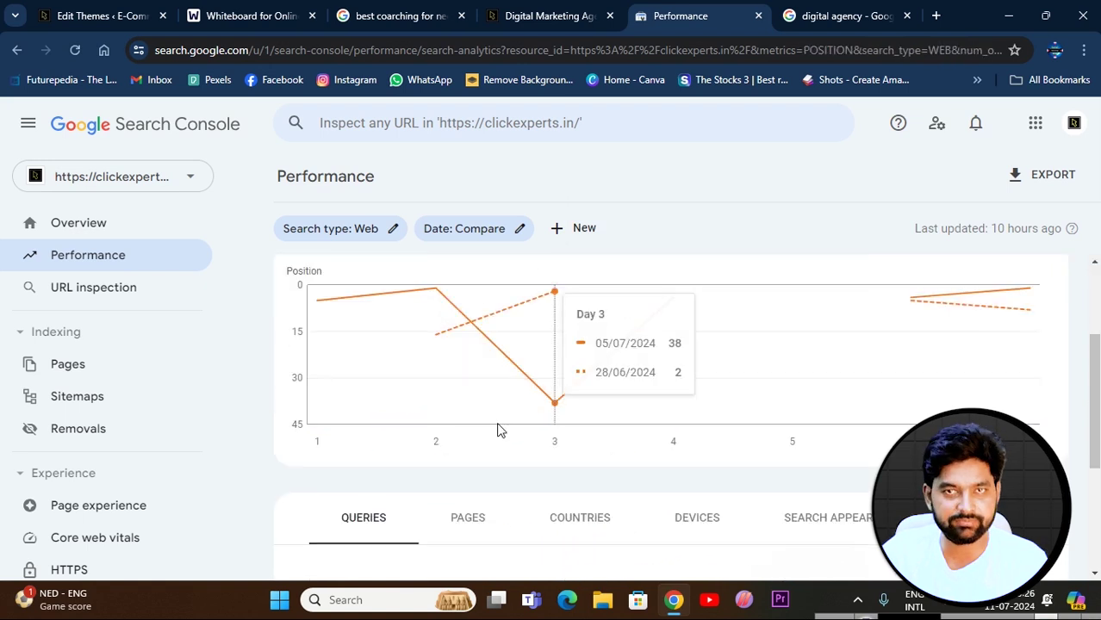
scroll(528, 429, "up", 2)
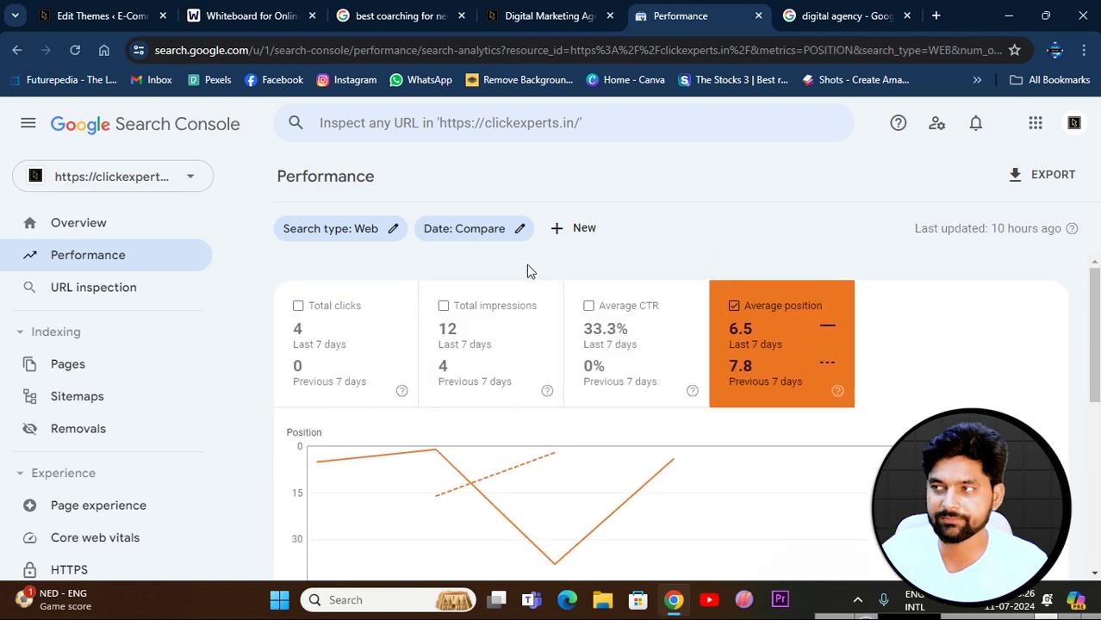
Replace the date comparison with a single Last 28 days date range
left_click(464, 228)
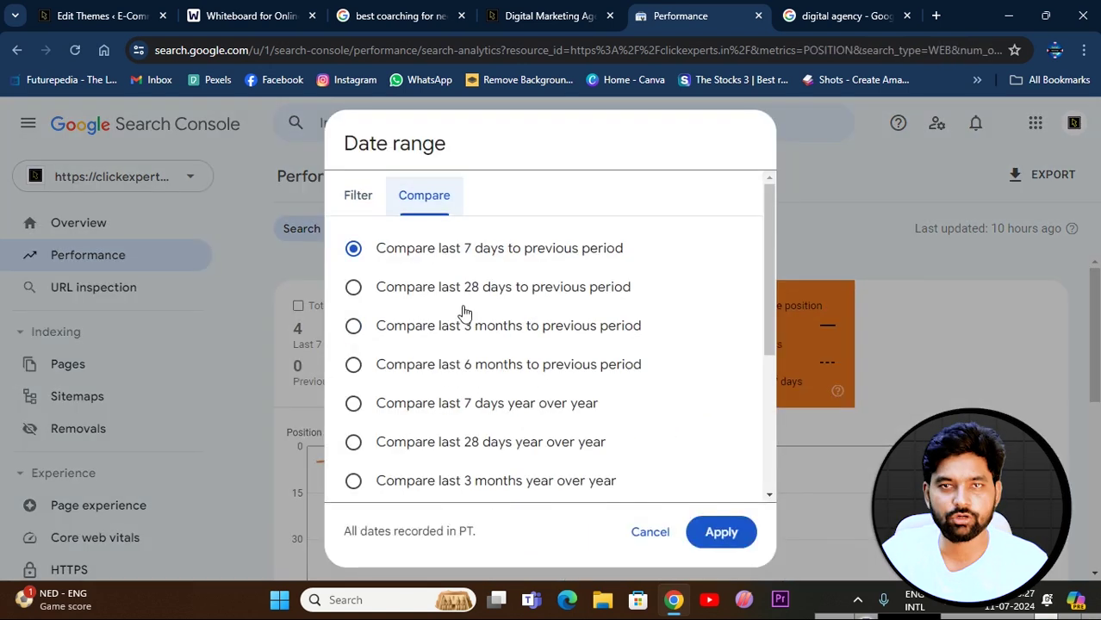
left_click(358, 196)
left_click(708, 524)
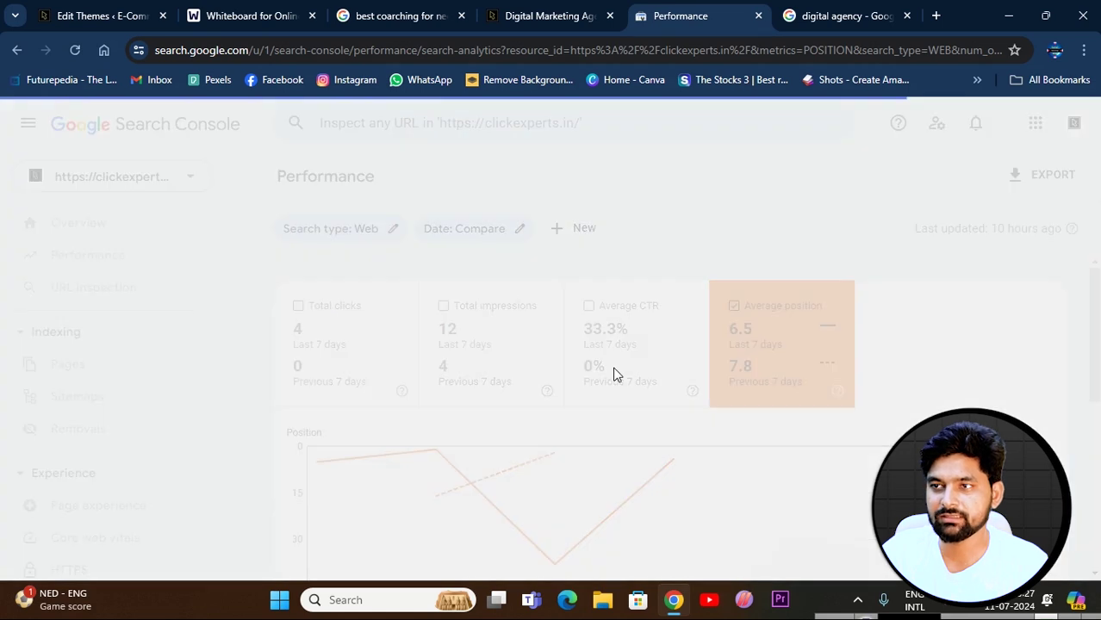
scroll(455, 374, "down", 5)
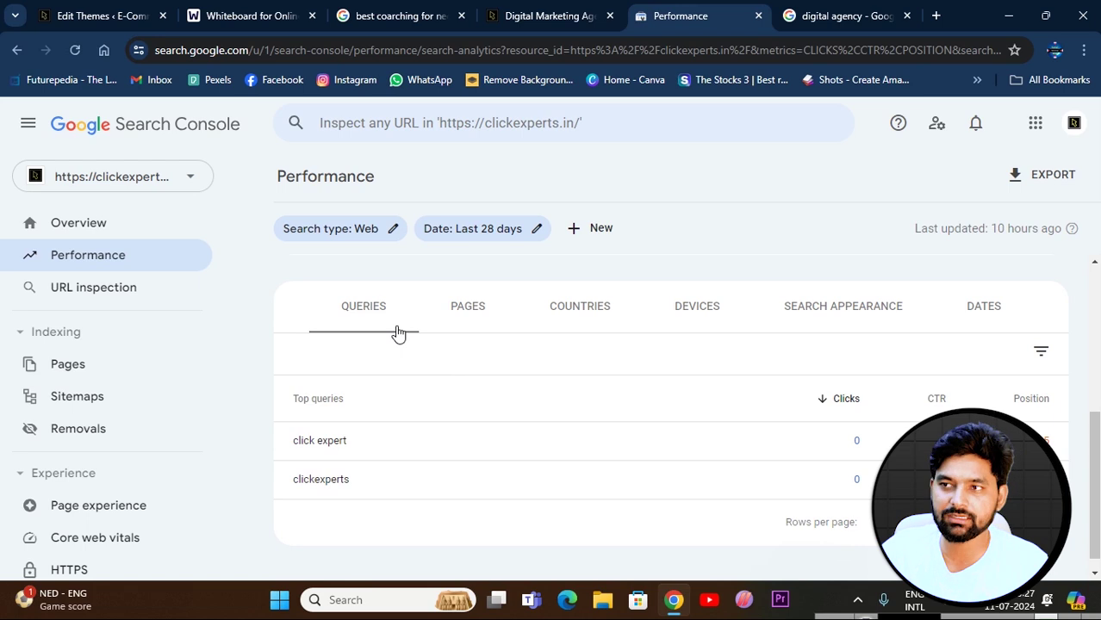
Review the performance breakdowns by top pages, countries and devices
left_click(469, 312)
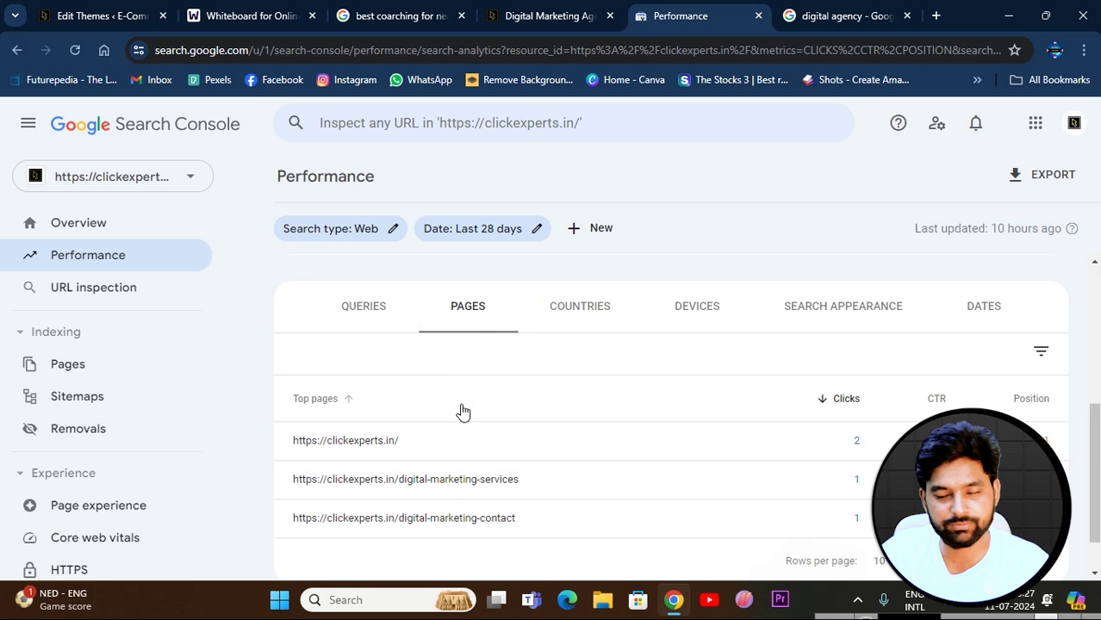
left_click(581, 310)
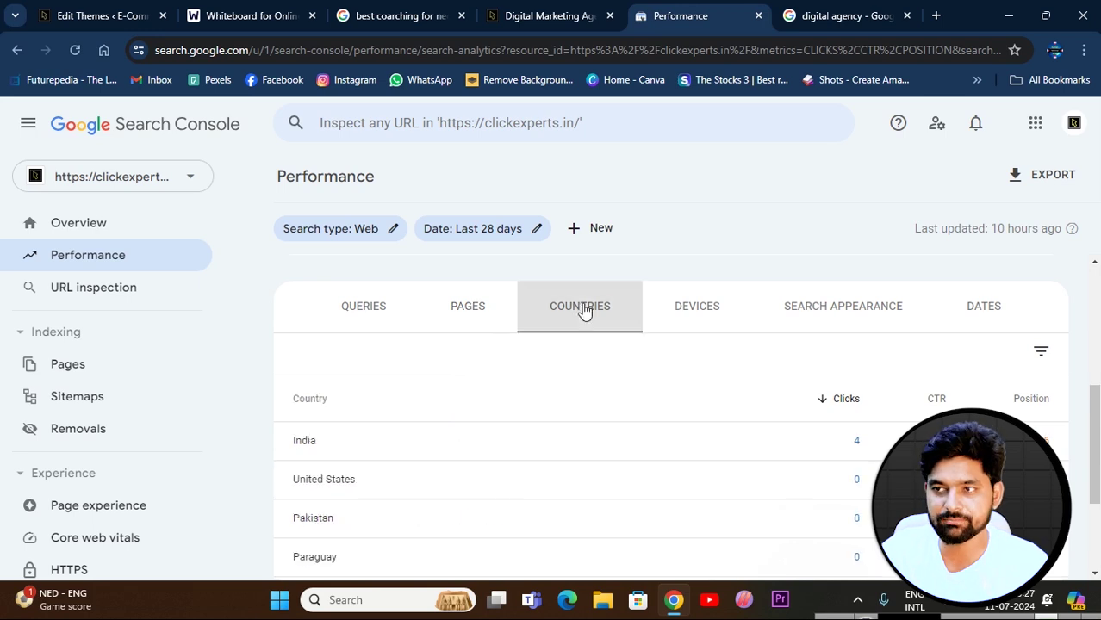
scroll(444, 421, "down", 1)
scroll(444, 421, "down", 1)
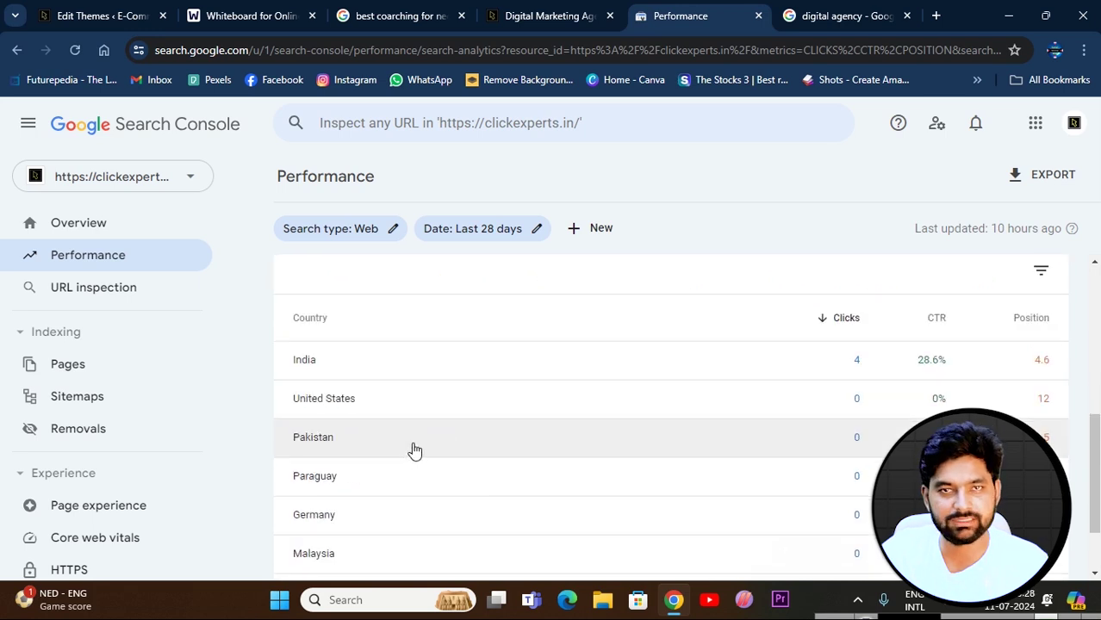
scroll(447, 444, "up", 3)
left_click(696, 467)
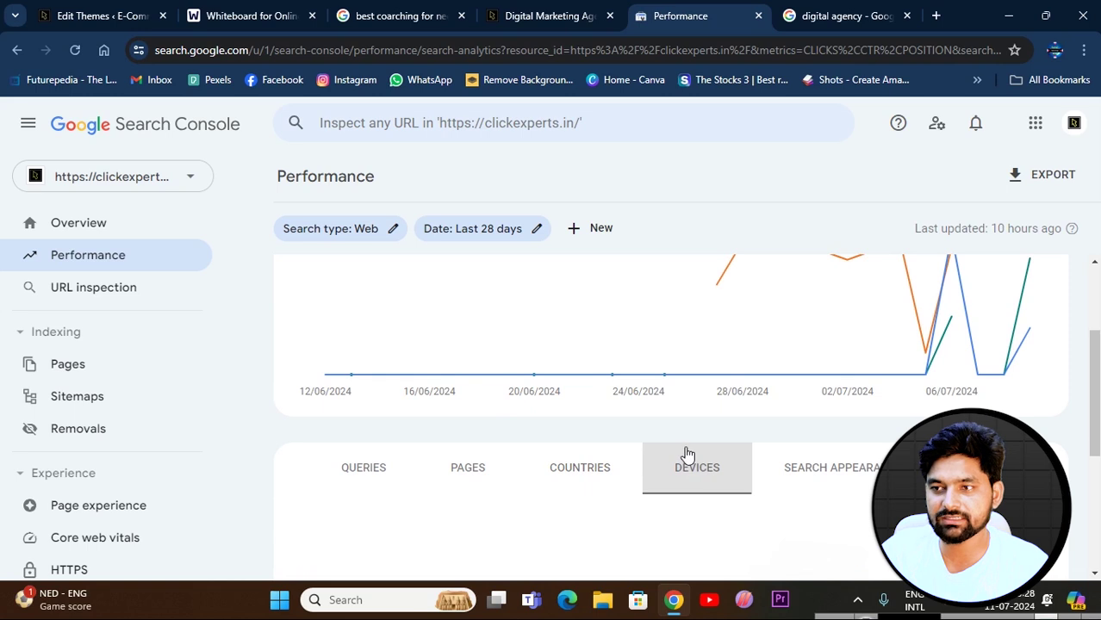
scroll(568, 453, "down", 2)
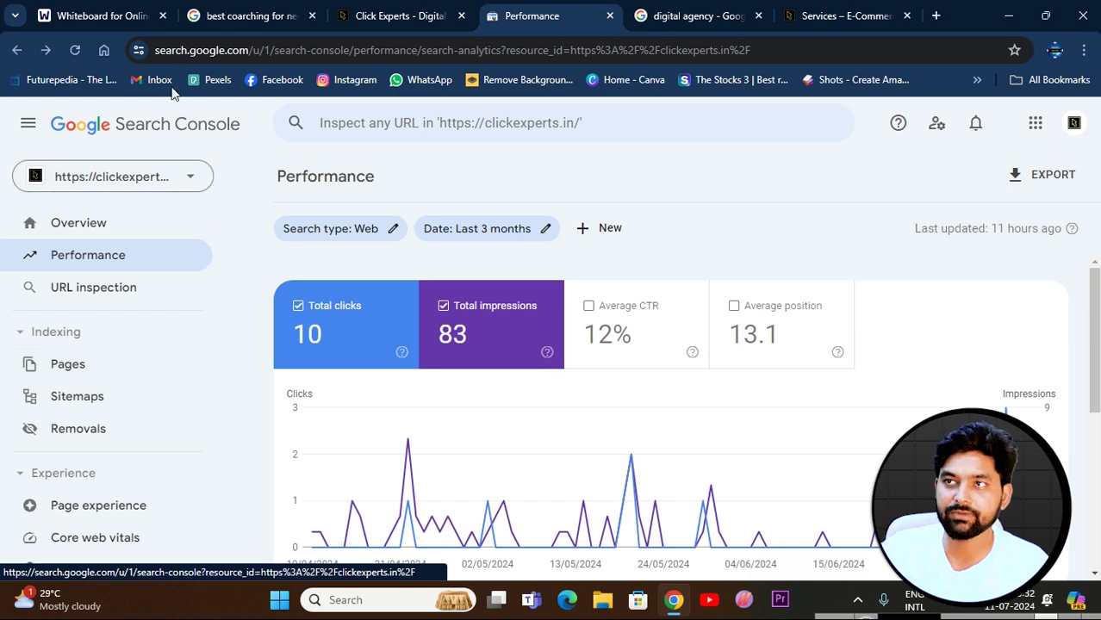
Copy the digital-marketing-services page URL from the live site's address bar
left_click(403, 15)
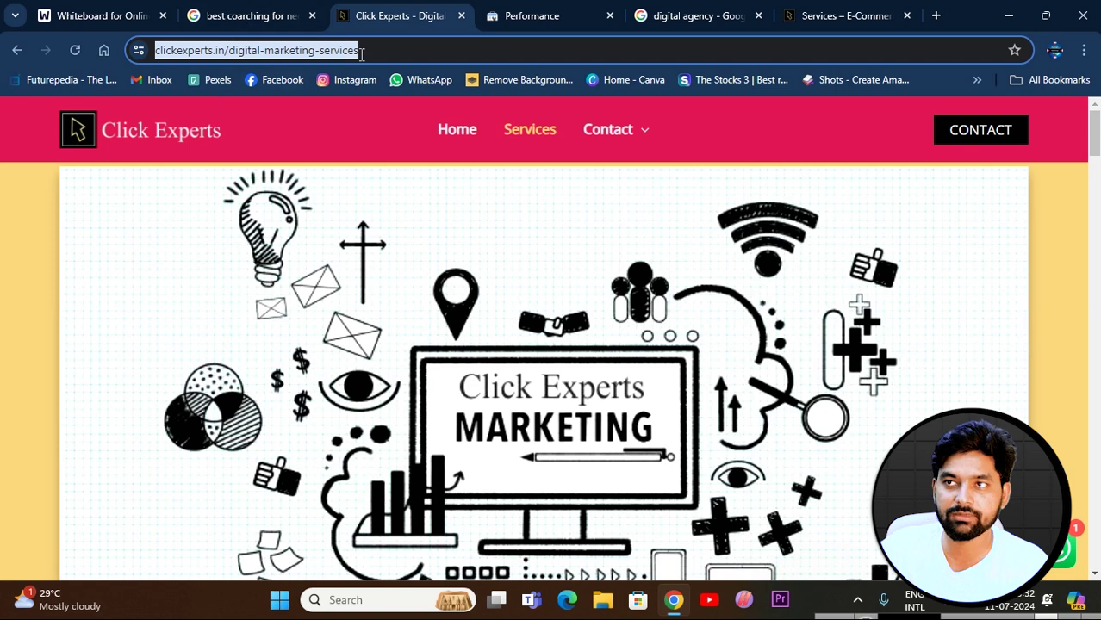
left_click(387, 49)
left_click_drag(434, 53, 94, 51)
key("ctrl+c")
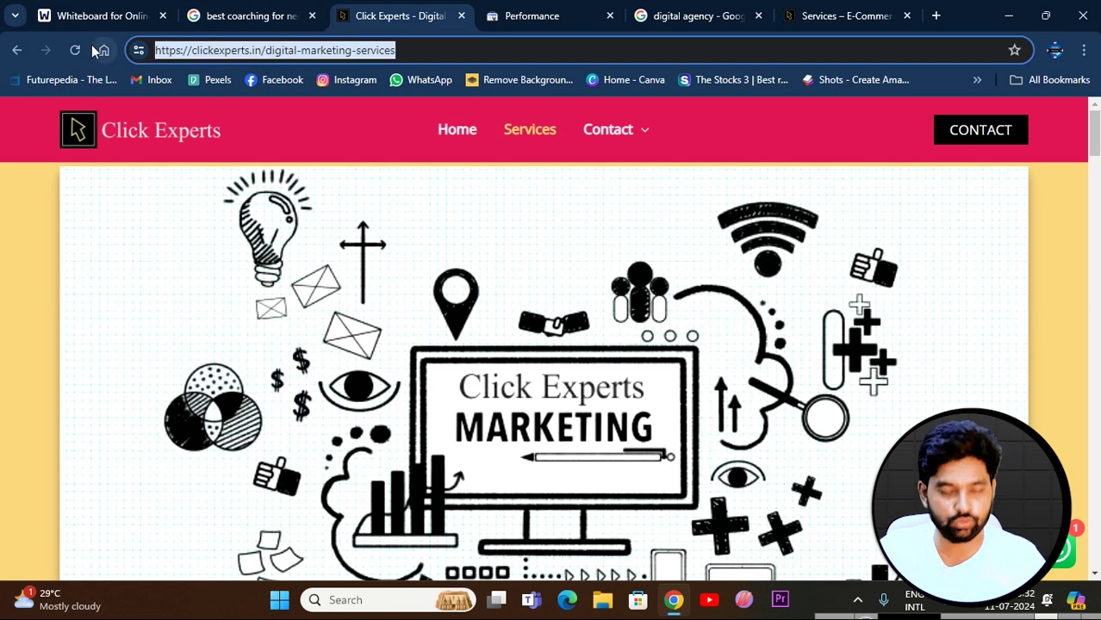
left_click(129, 15)
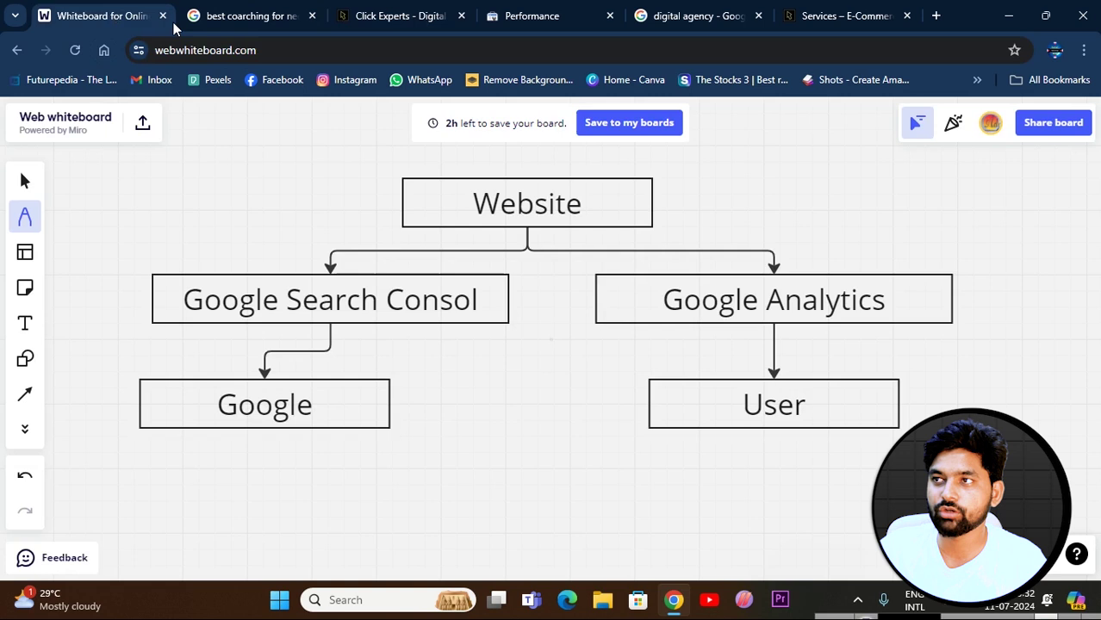
left_click(591, 18)
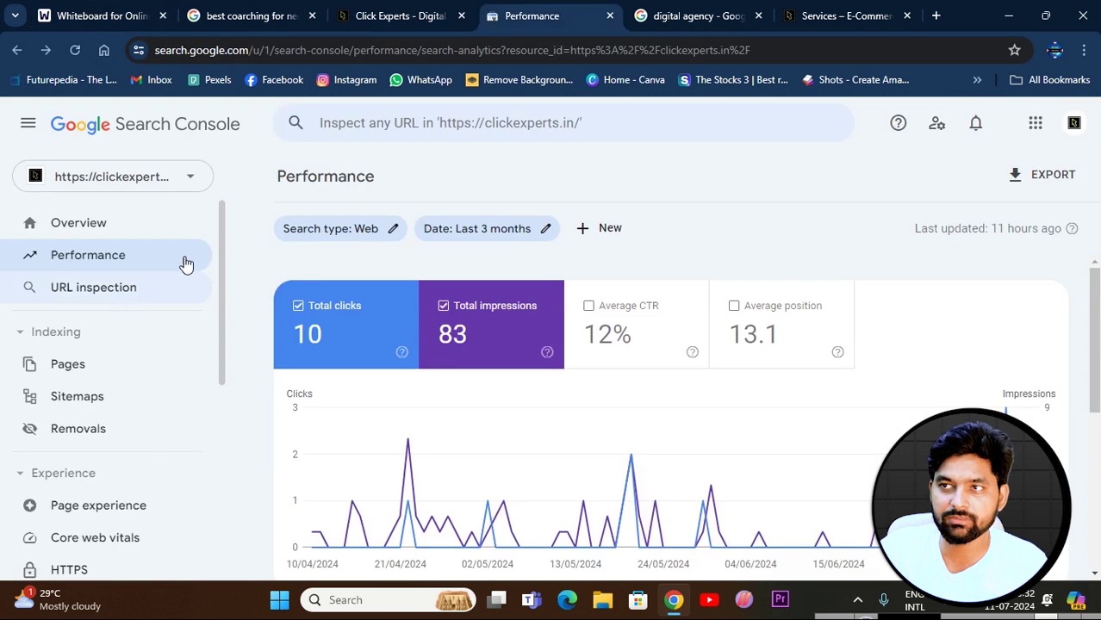
left_click(395, 123)
key("ctrl+v")
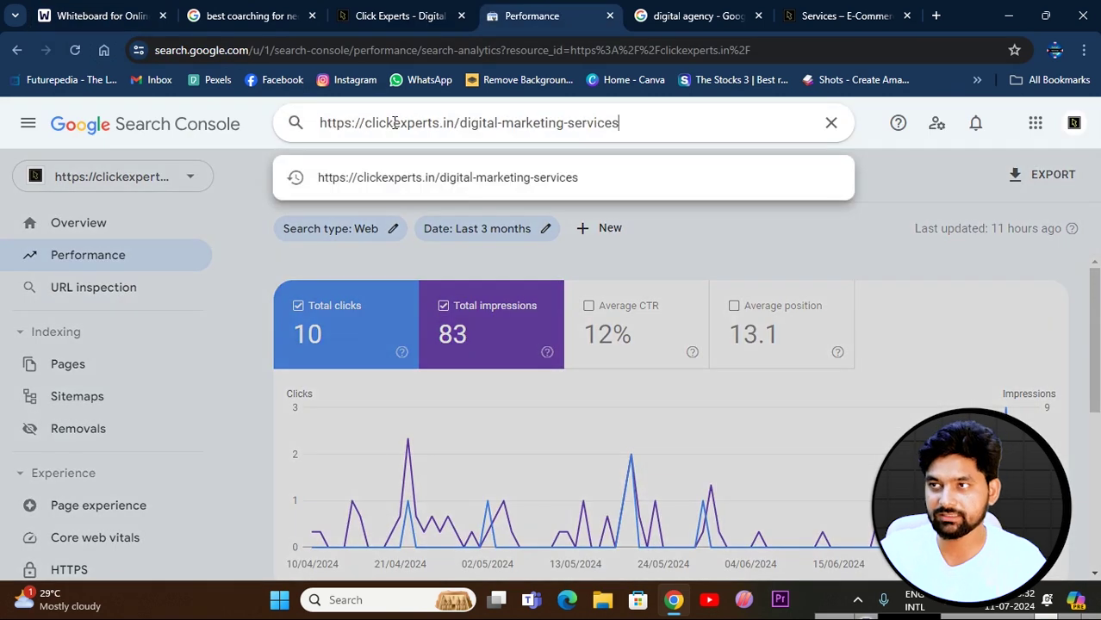
key("Return")
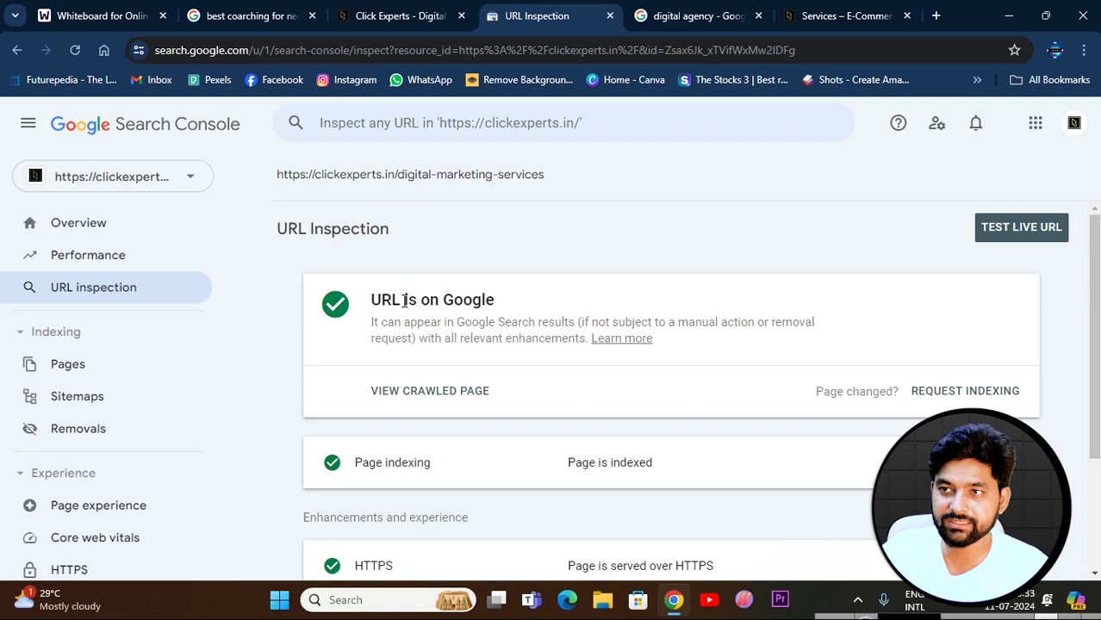
Review the inspection result showing the services URL is on Google
left_click_drag(370, 301, 530, 303)
left_click(504, 300)
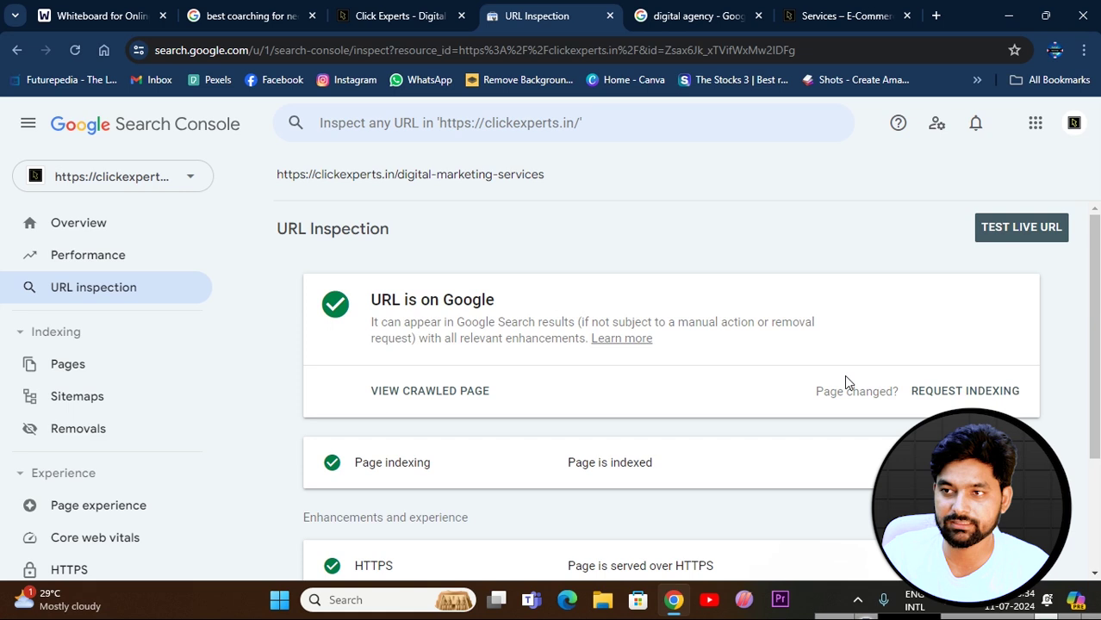
scroll(479, 449, "down", 2)
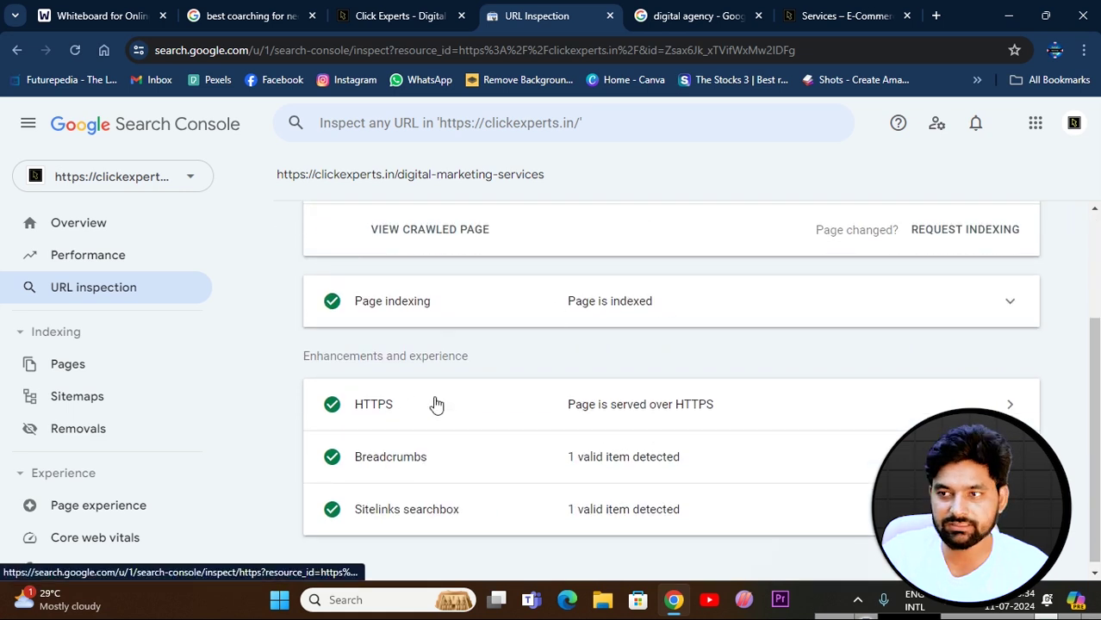
scroll(436, 405, "up", 2)
scroll(528, 387, "down", 2)
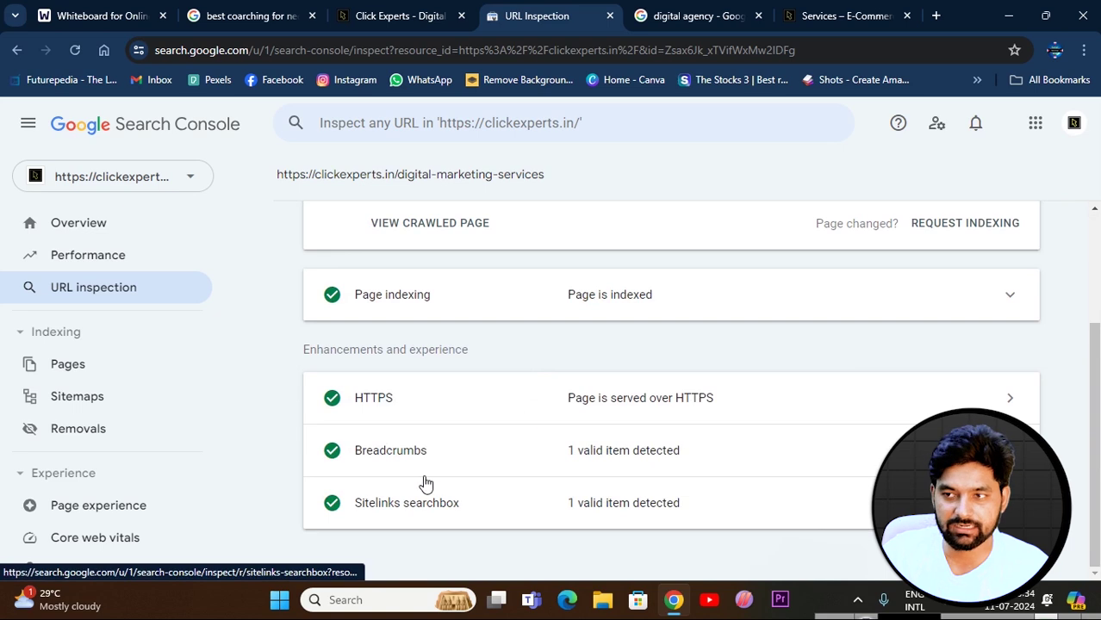
Open the Sitelinks searchbox details: 1 valid item, crawled successfully on 6 May 2024
left_click(370, 504)
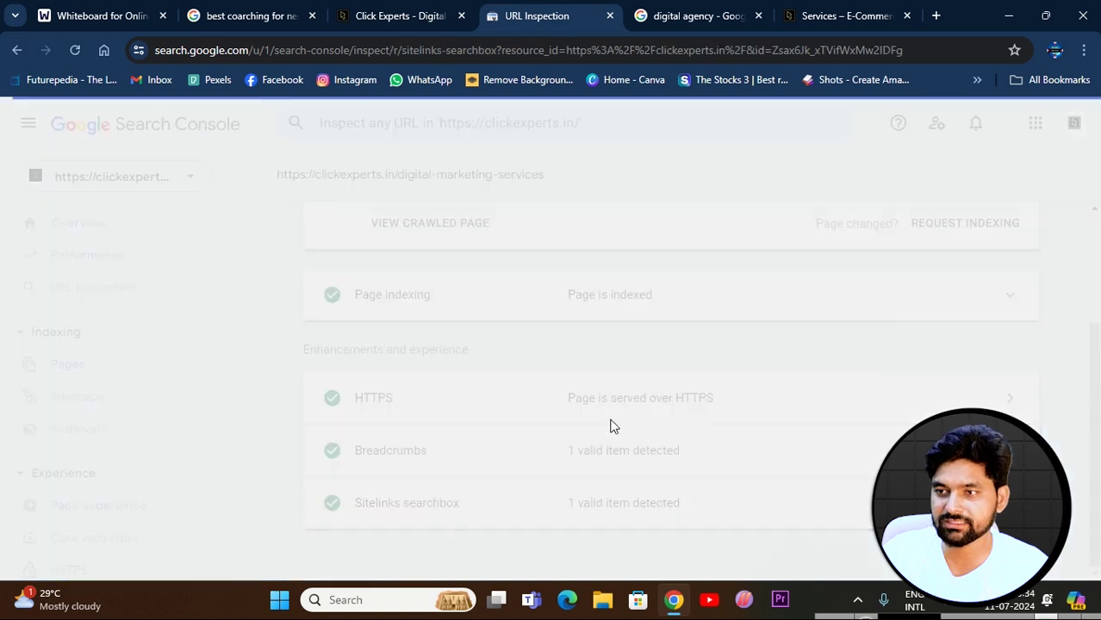
scroll(689, 385, "down", 2)
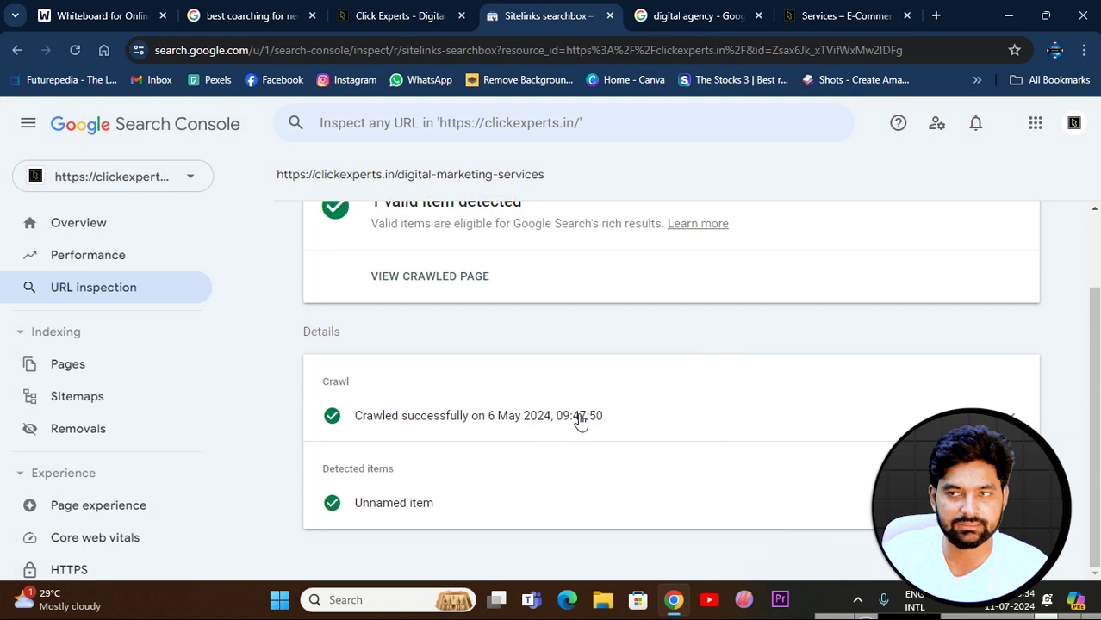
scroll(484, 427, "up", 1)
scroll(472, 486, "down", 1)
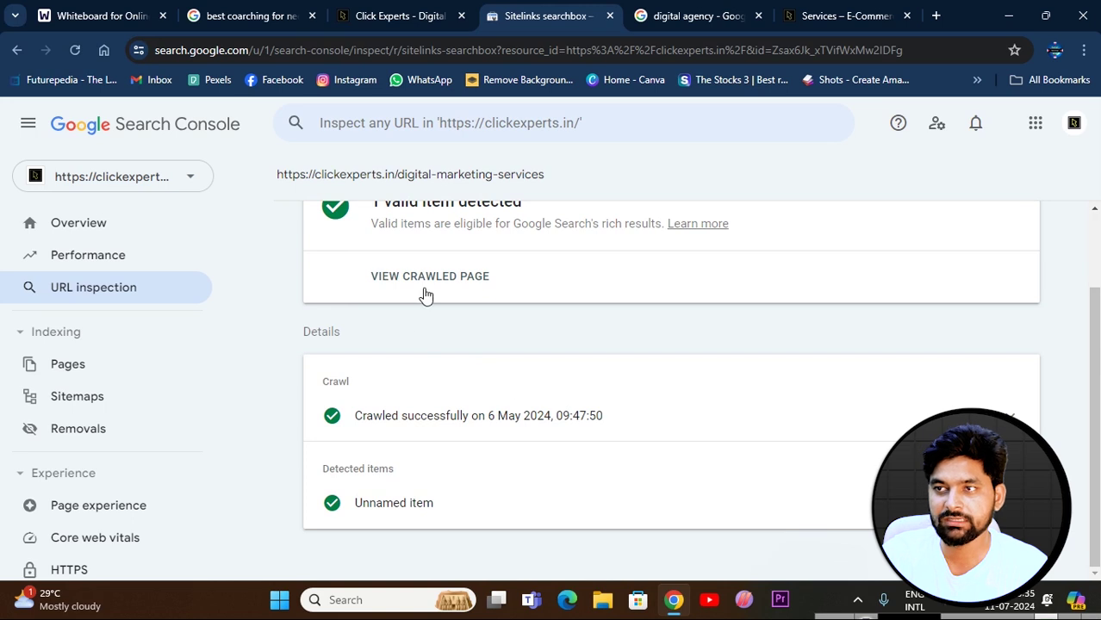
scroll(414, 289, "up", 1)
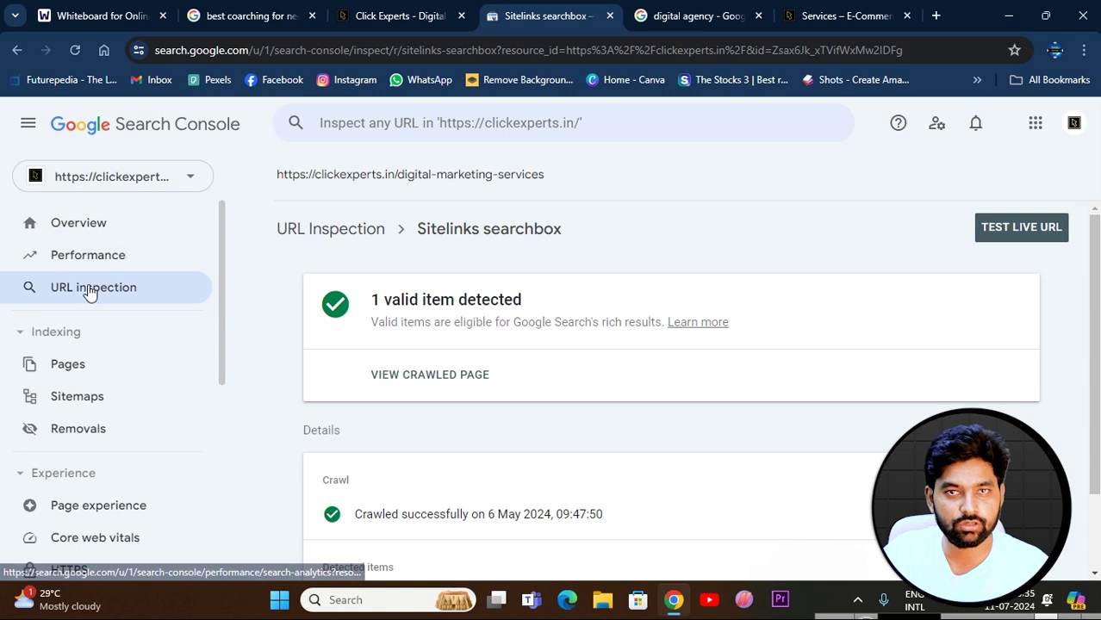
Open Page indexing, hide the Not indexed series, and scroll to the reasons pages aren't indexed
left_click(83, 367)
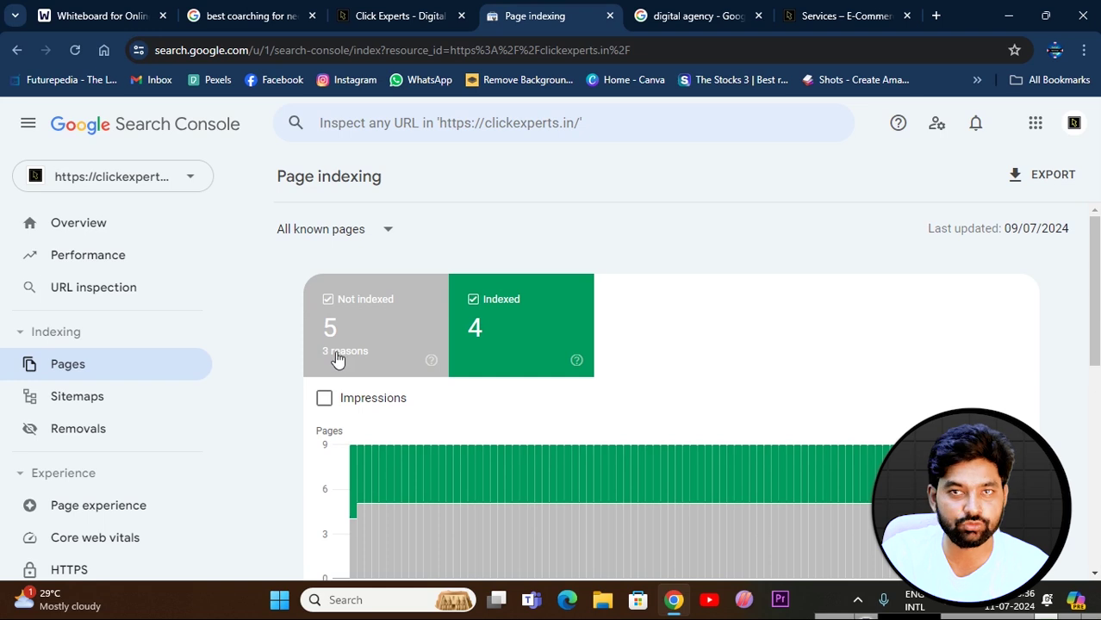
left_click(395, 333)
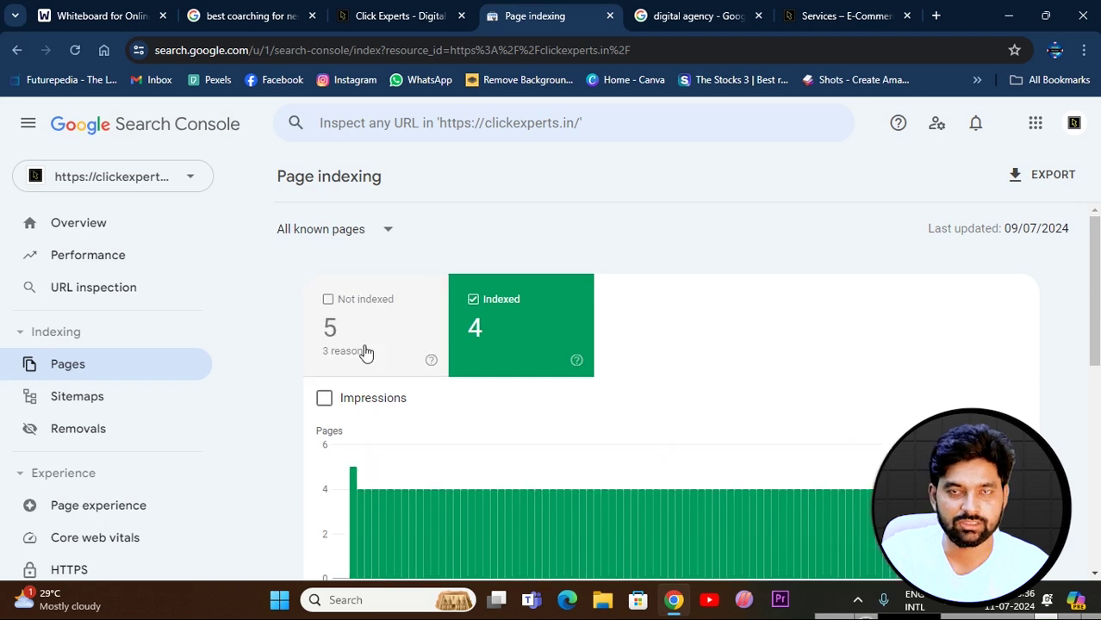
scroll(406, 366, "down", 6)
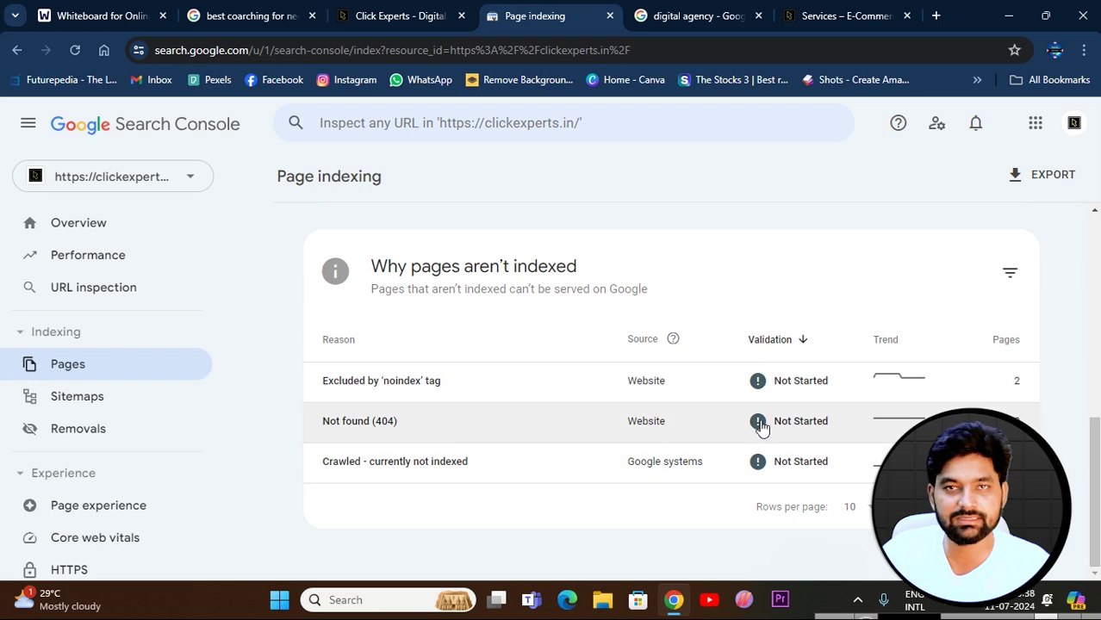
Open the Not found (404) details and scroll to the example URLs
left_click(641, 422)
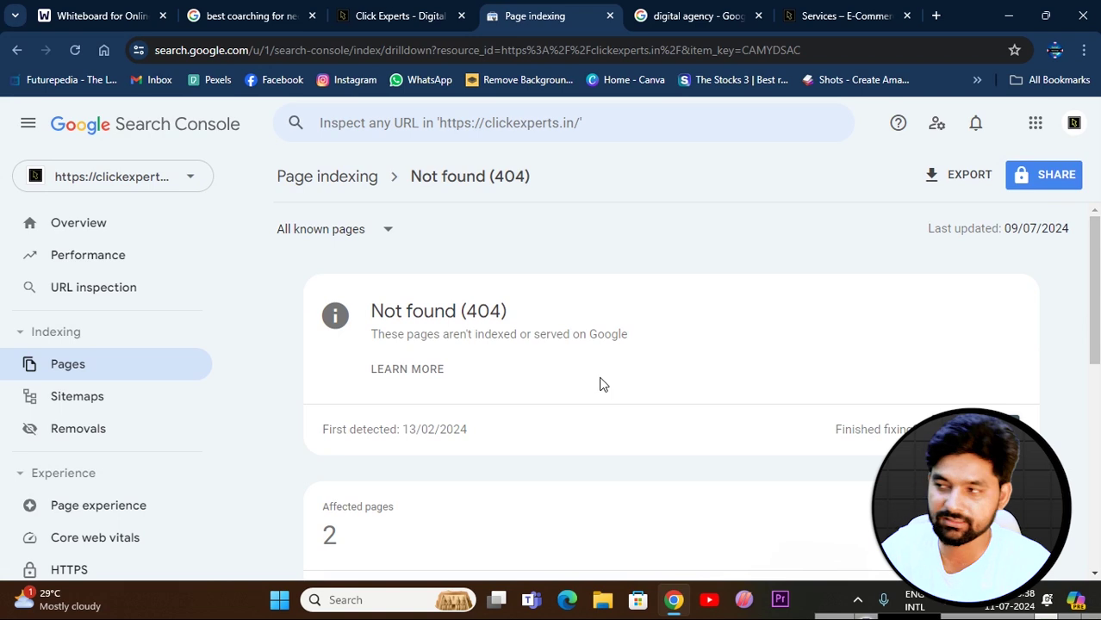
scroll(753, 355, "down", 3)
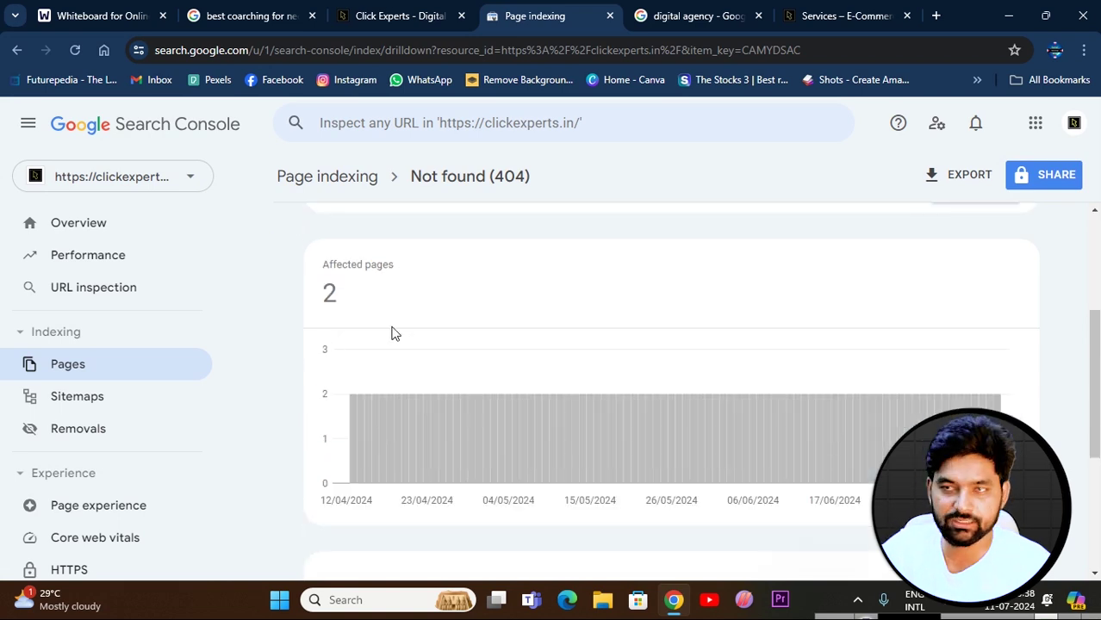
scroll(546, 364, "down", 3)
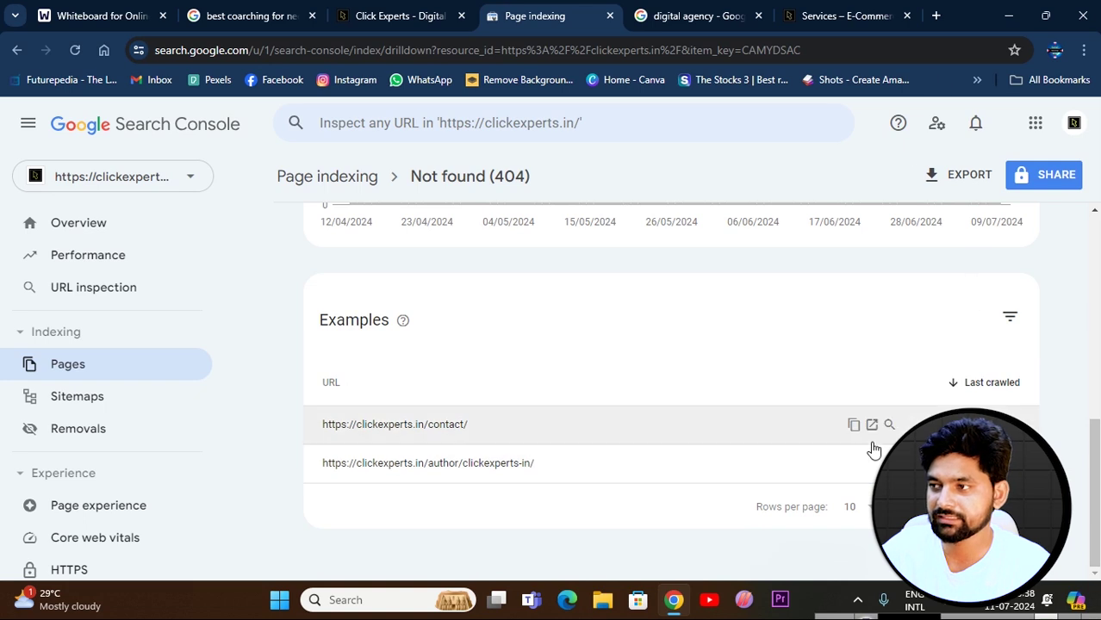
Open the contact and author example URLs in new tabs, confirming each shows a 404 page
left_click(872, 426)
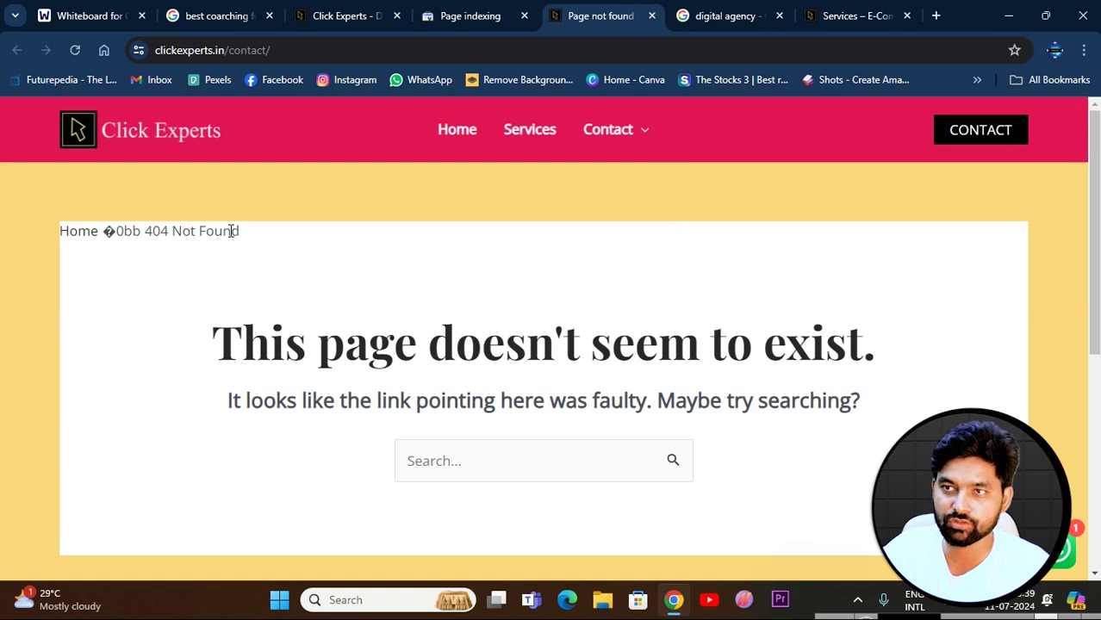
left_click_drag(231, 231, 143, 231)
left_click(445, 210)
left_click(482, 19)
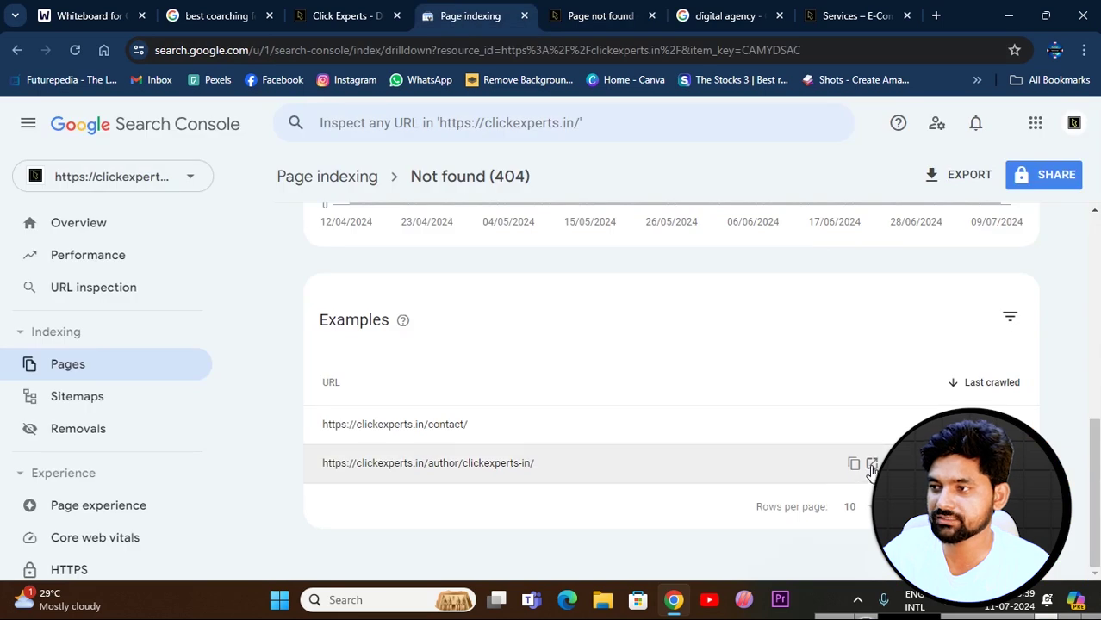
left_click(872, 463)
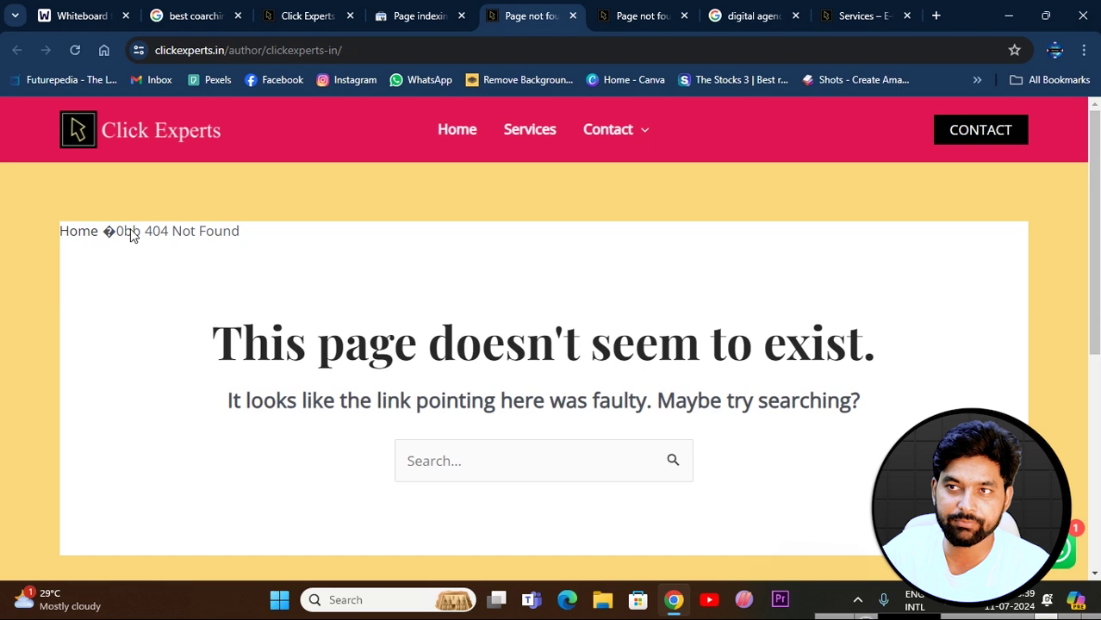
left_click_drag(143, 231, 198, 231)
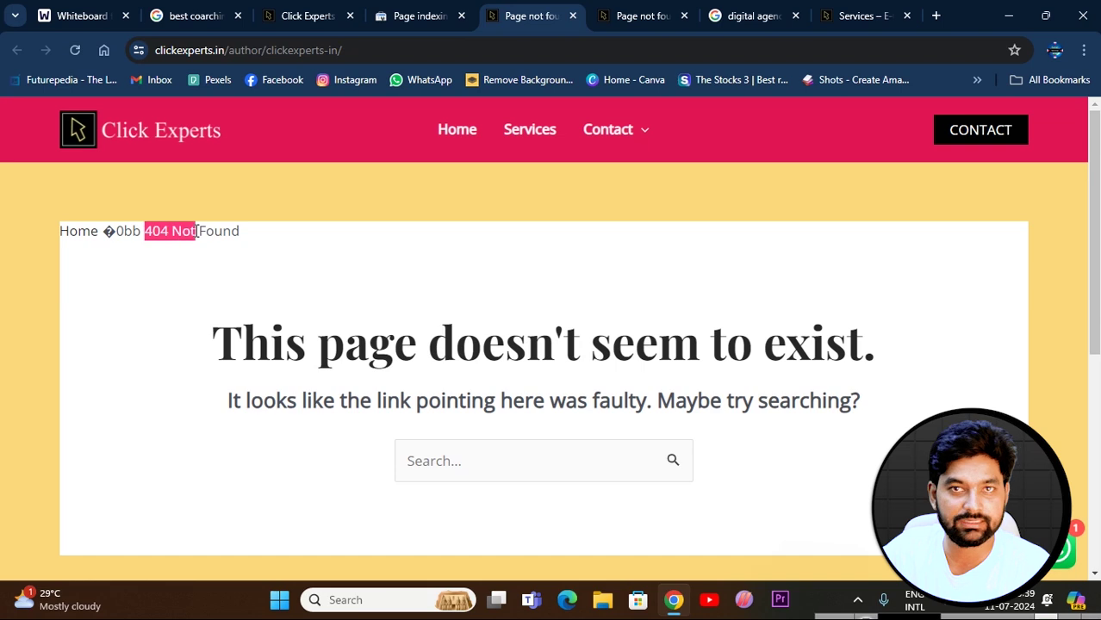
left_click(435, 18)
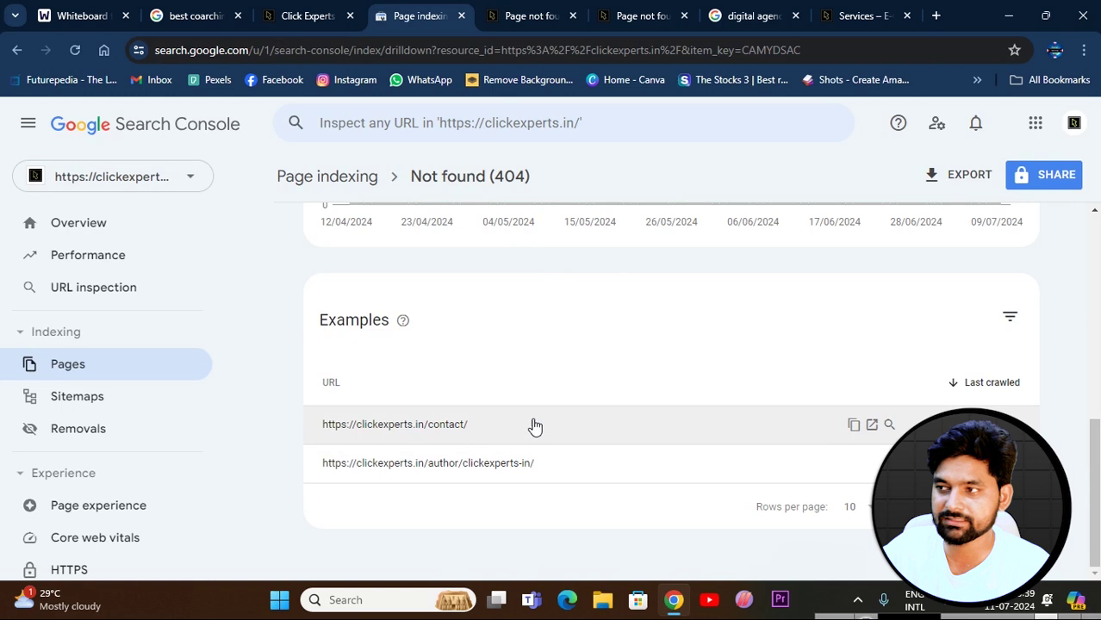
Copy the contact/ URL from the 404 examples and submit it as a temporary removal request
left_click(853, 425)
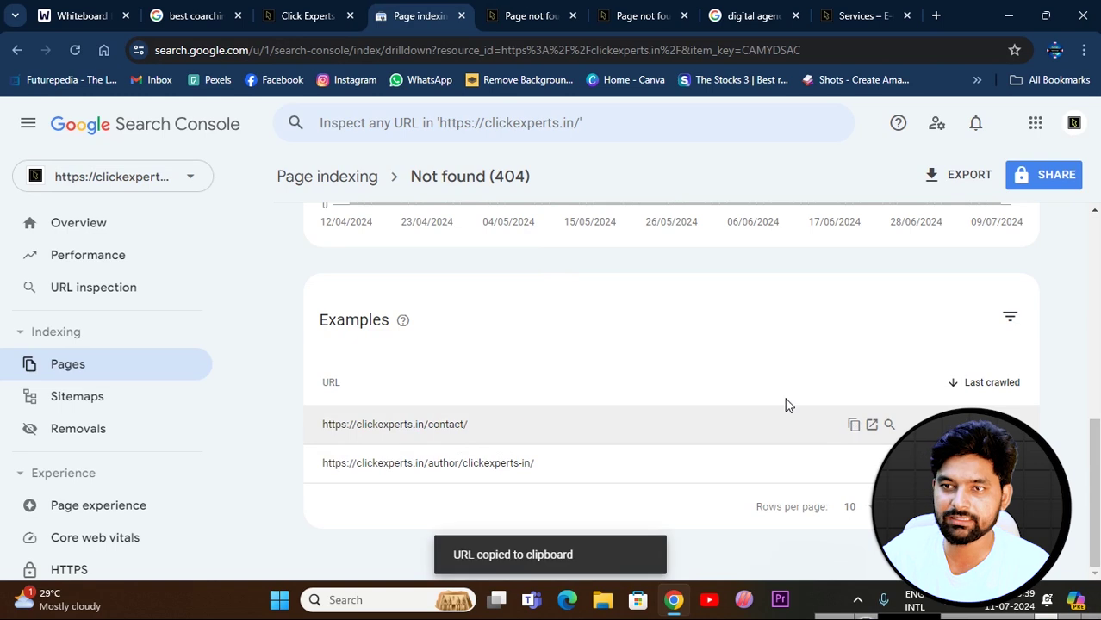
left_click(82, 428)
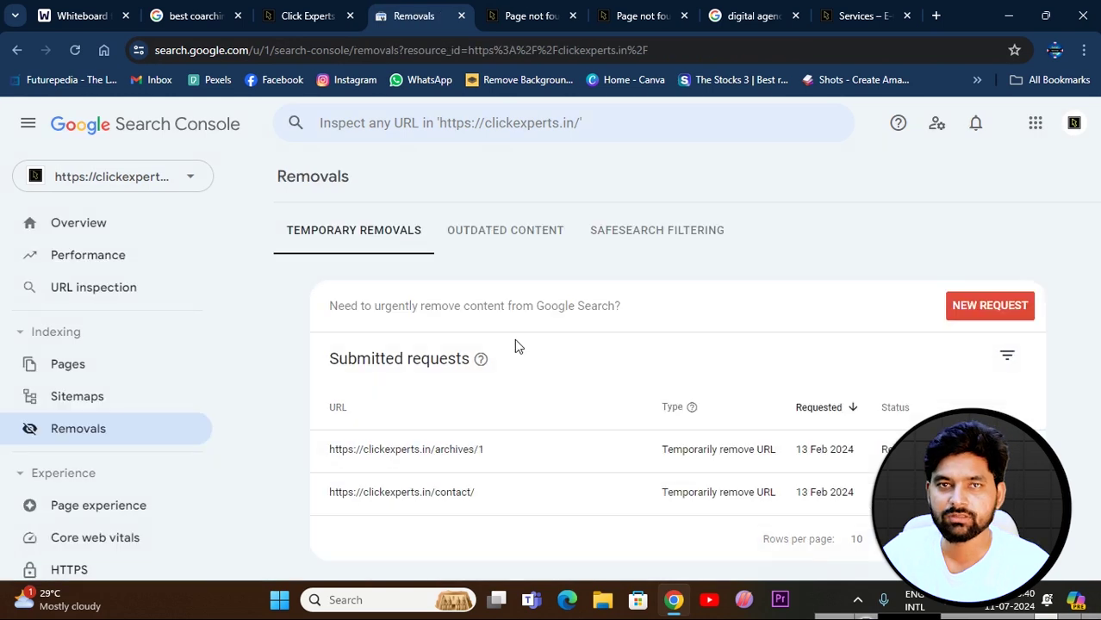
left_click(991, 306)
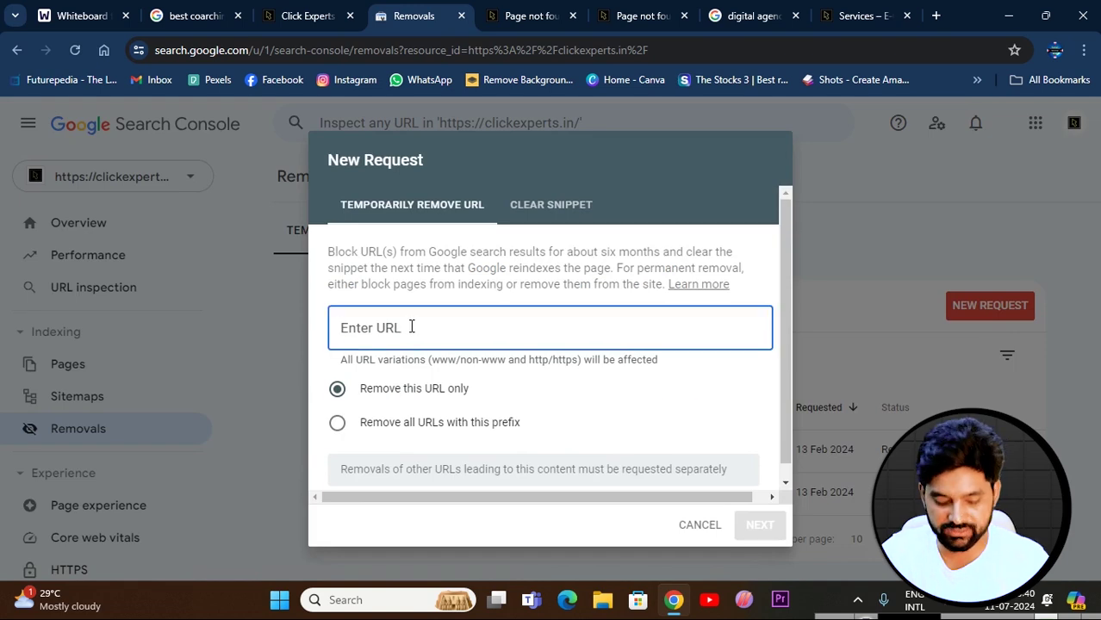
key("ctrl+v")
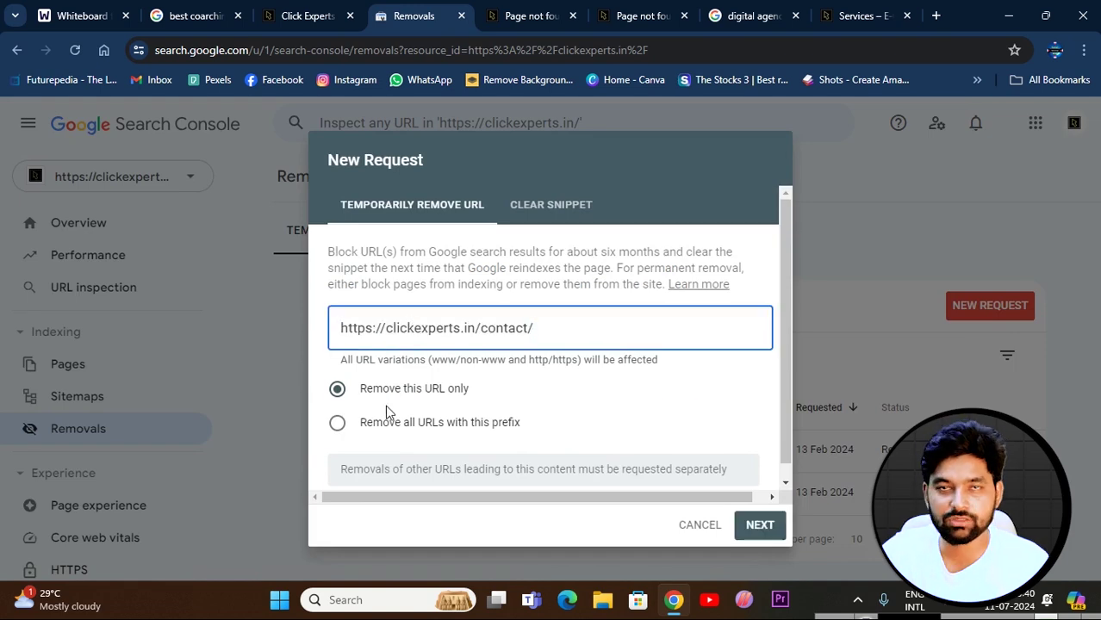
left_click(760, 526)
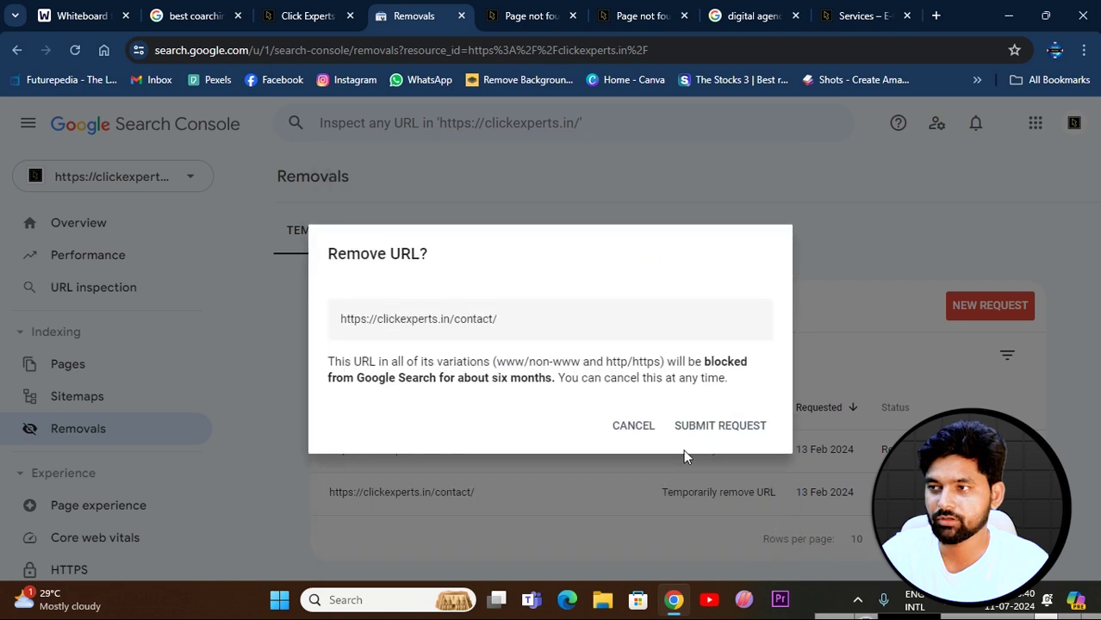
left_click(718, 430)
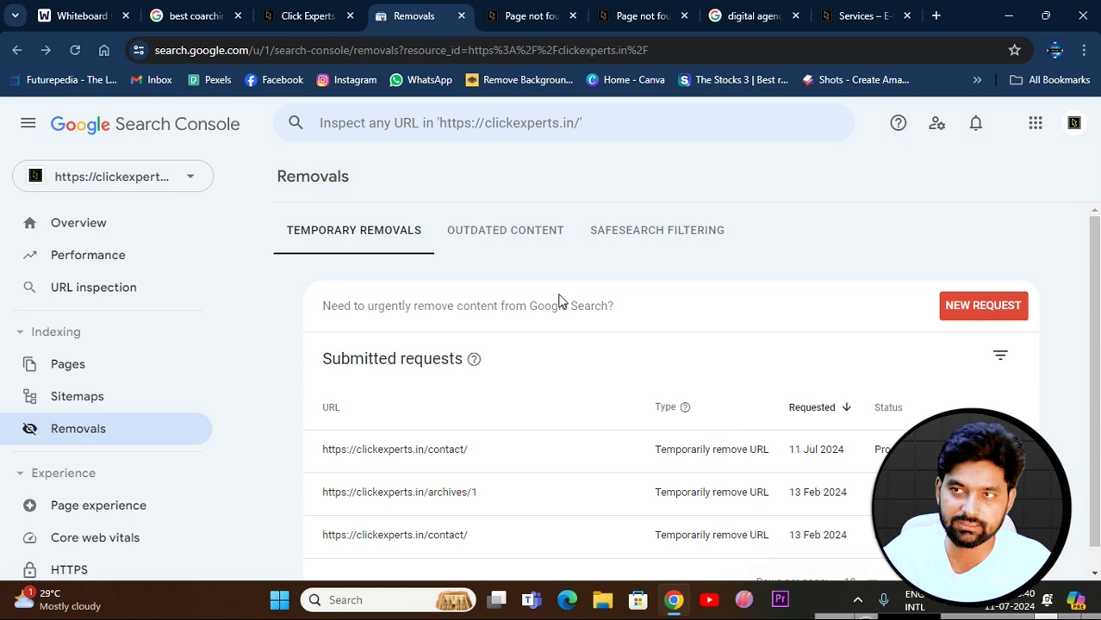
Copy the author/clickexperts-in/ URL from the Not found (404) examples
left_click(57, 365)
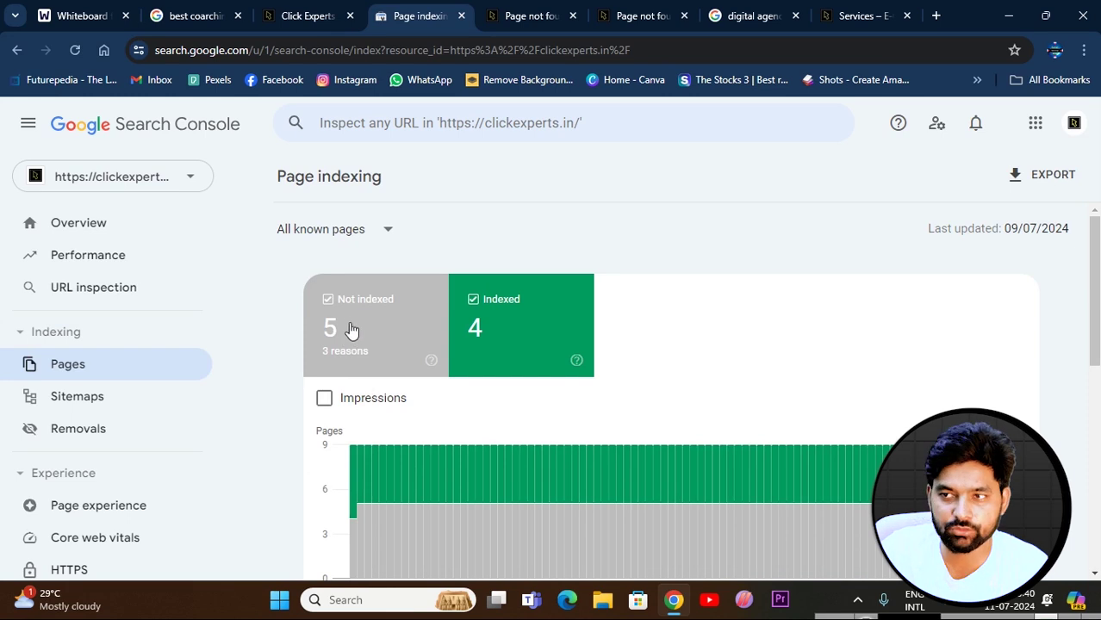
scroll(402, 377, "down", 5)
scroll(414, 383, "down", 2)
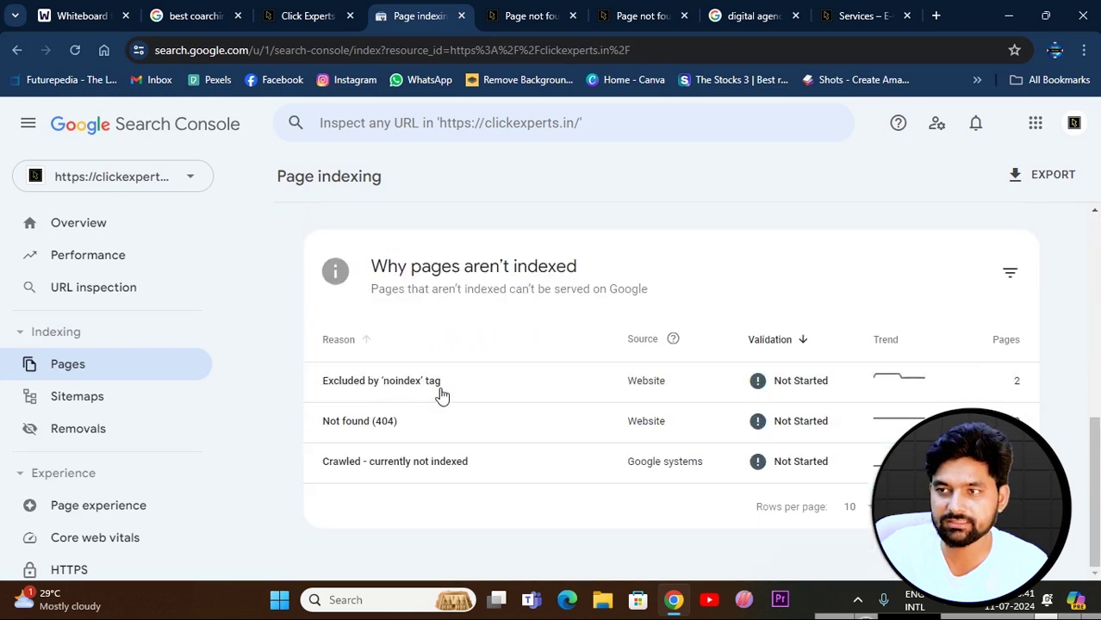
left_click(353, 422)
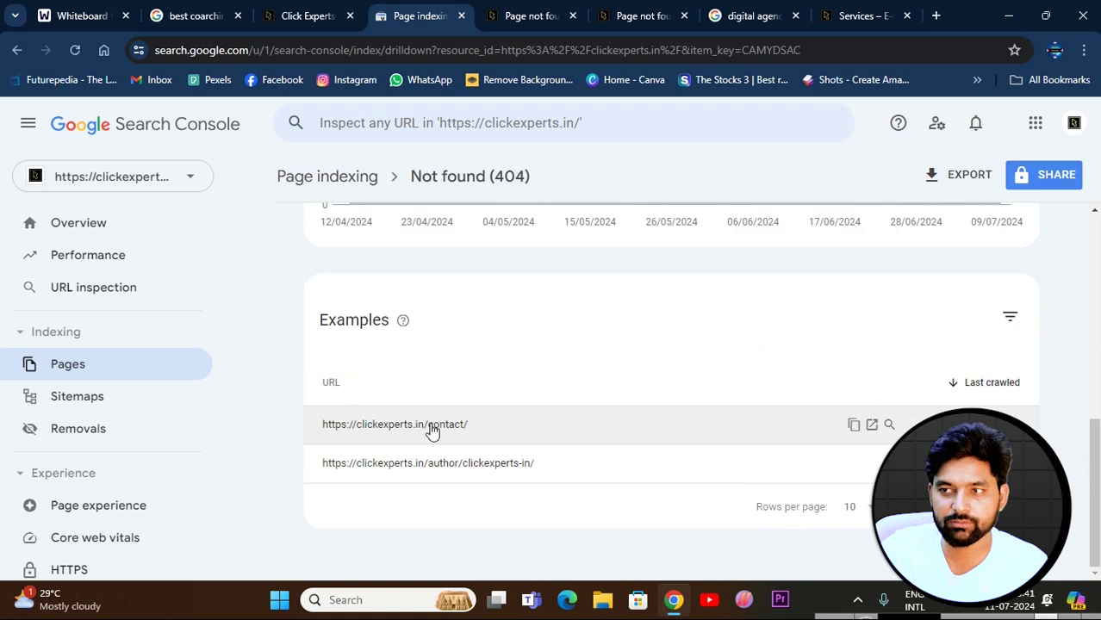
left_click(853, 463)
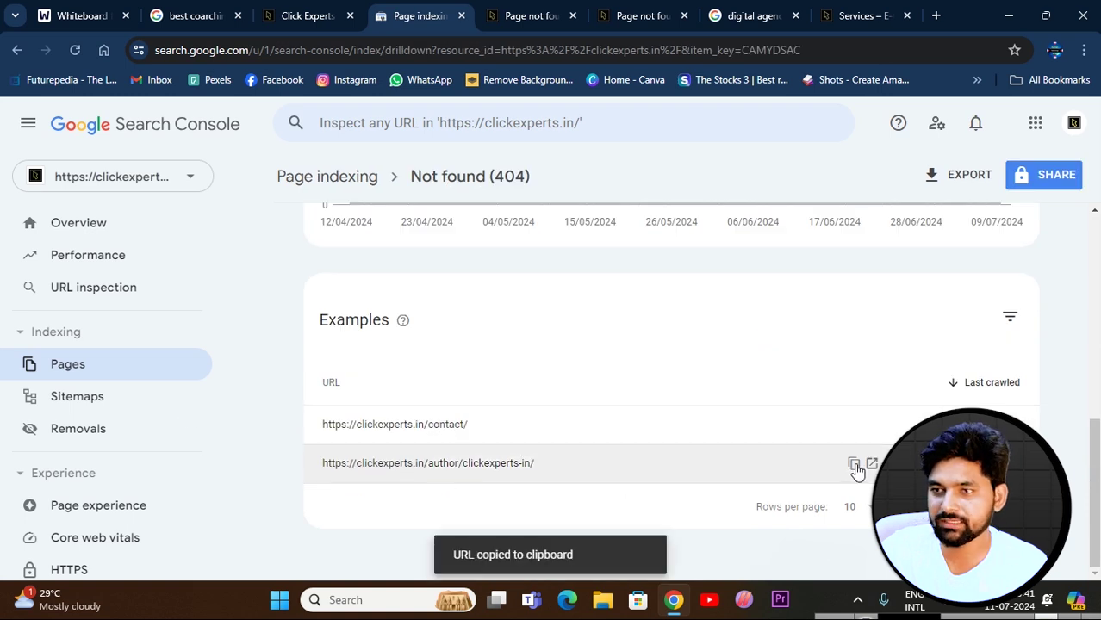
Submit a temporary removal request for the author URL and confirm it's listed as processing
left_click(83, 436)
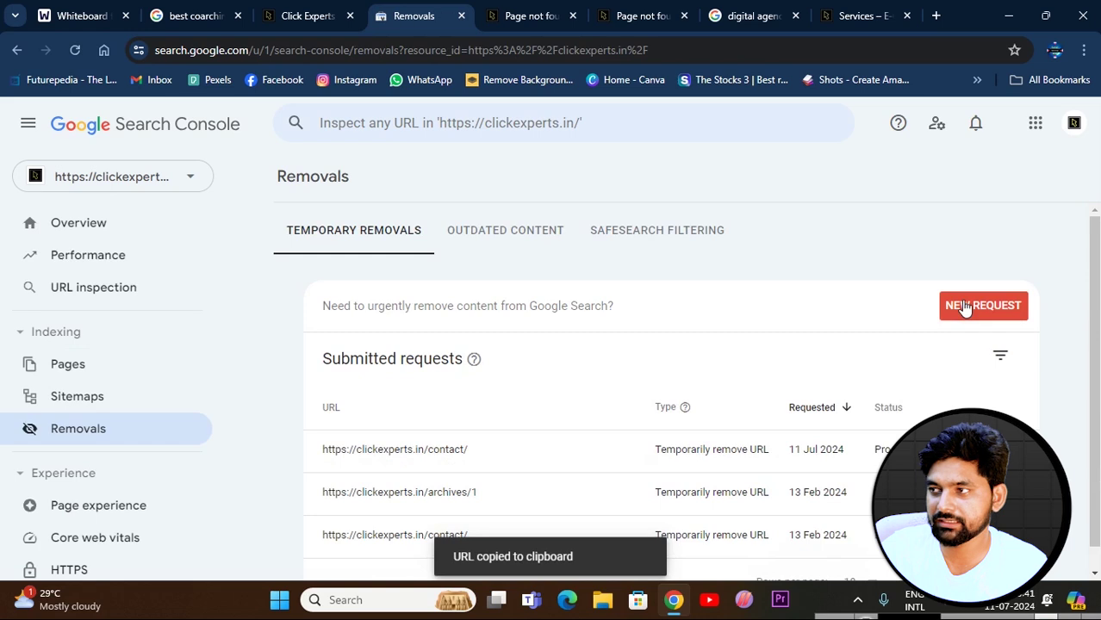
left_click(983, 305)
left_click(399, 325)
key("ctrl+v")
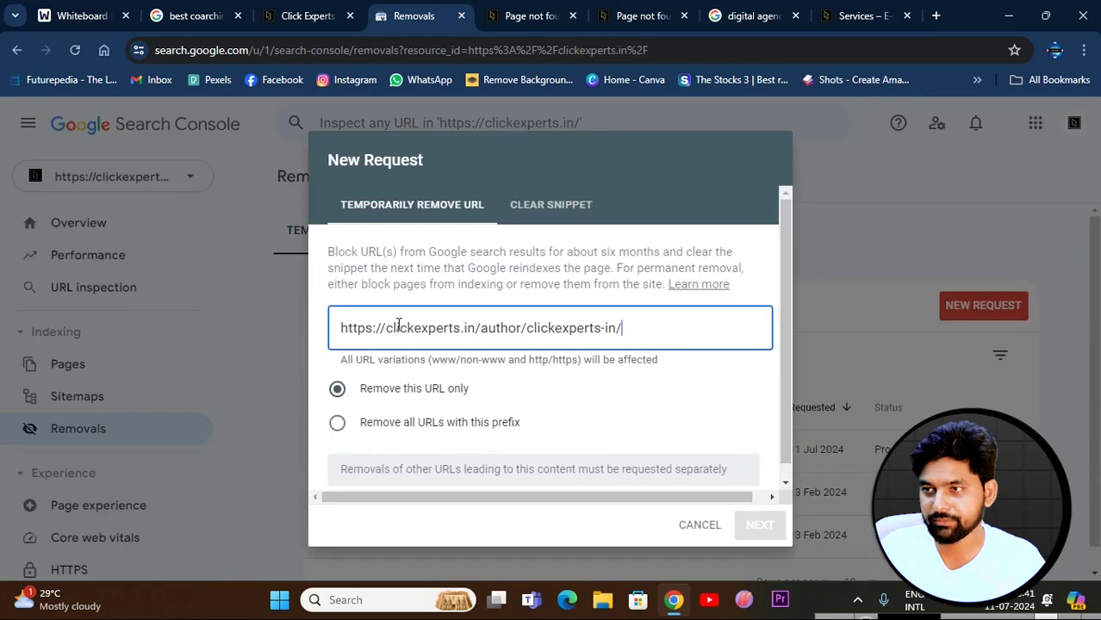
left_click(760, 525)
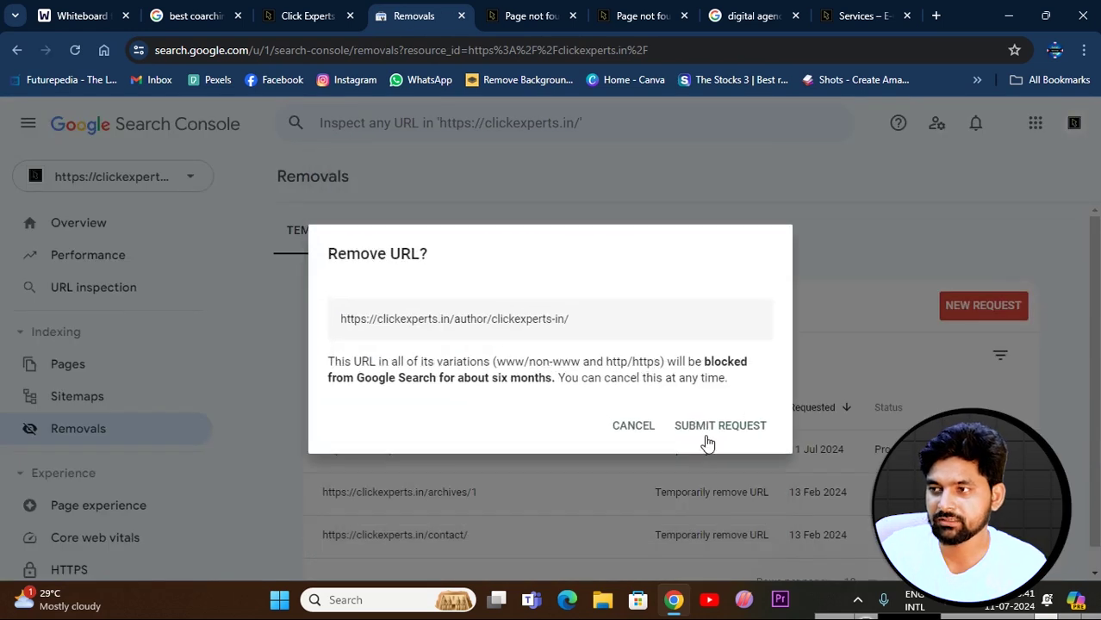
left_click(707, 422)
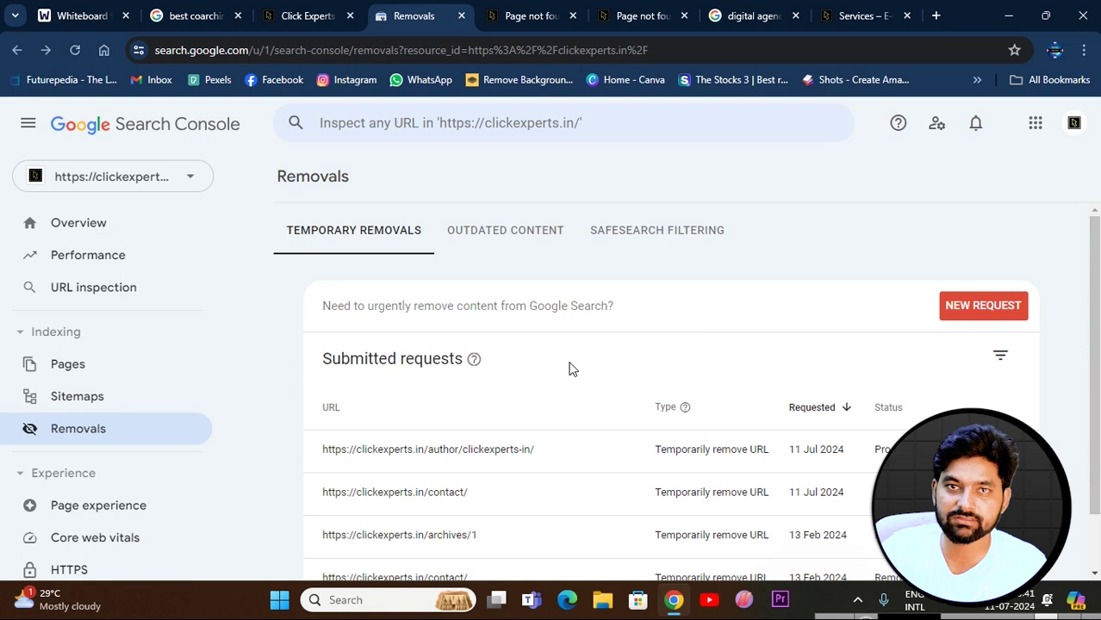
scroll(534, 396, "down", 2)
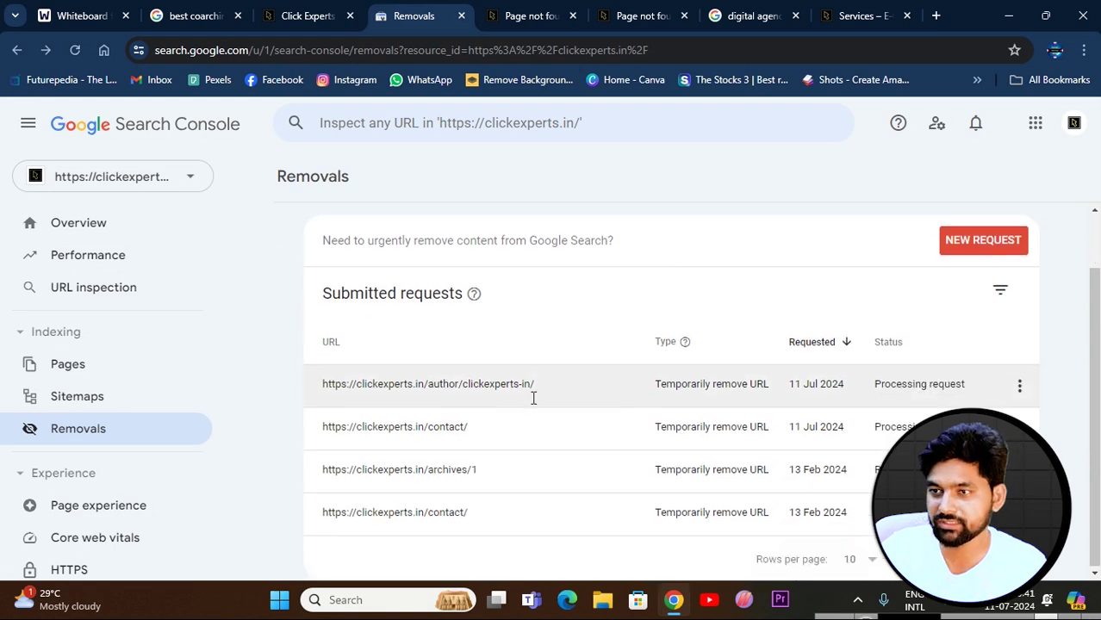
scroll(475, 386, "up", 2)
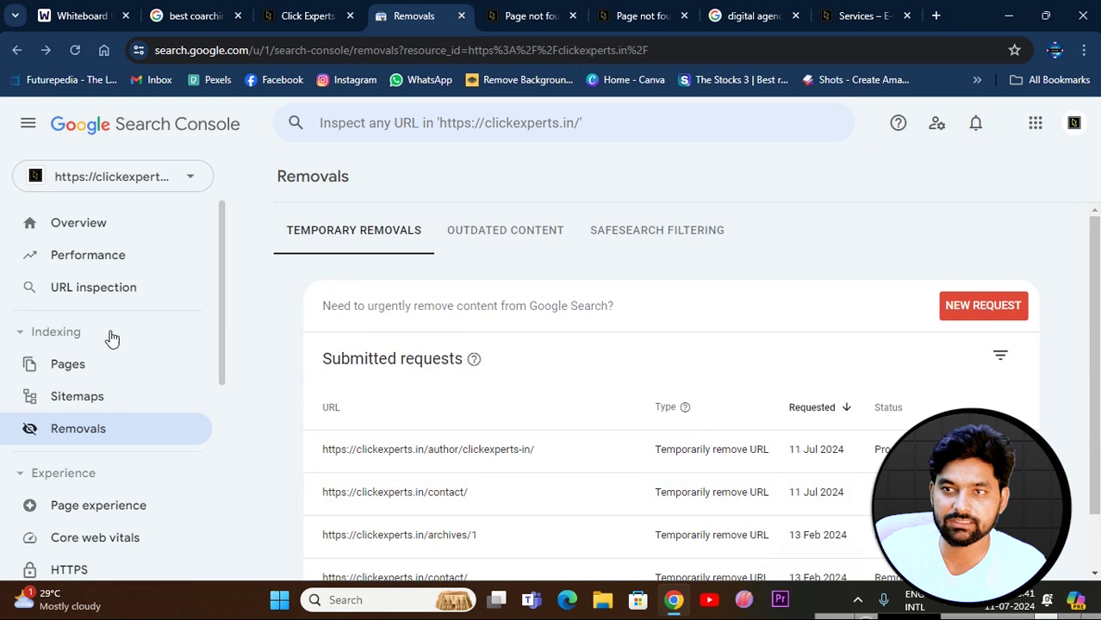
Open the Excluded by 'noindex' tag examples and copy the archives/1 page address
left_click(85, 370)
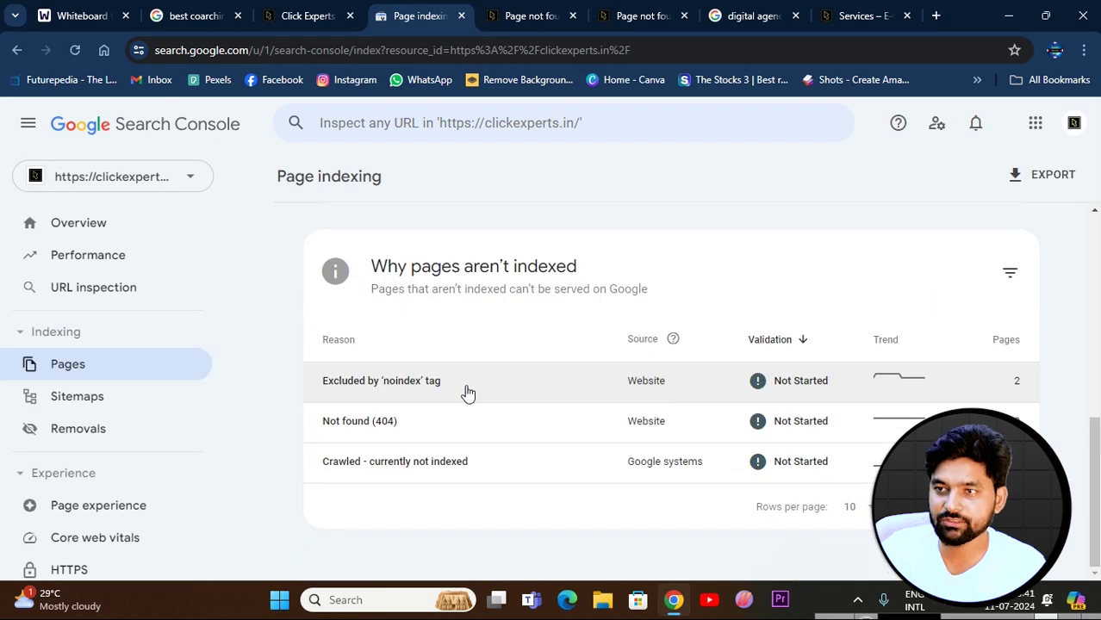
left_click(534, 391)
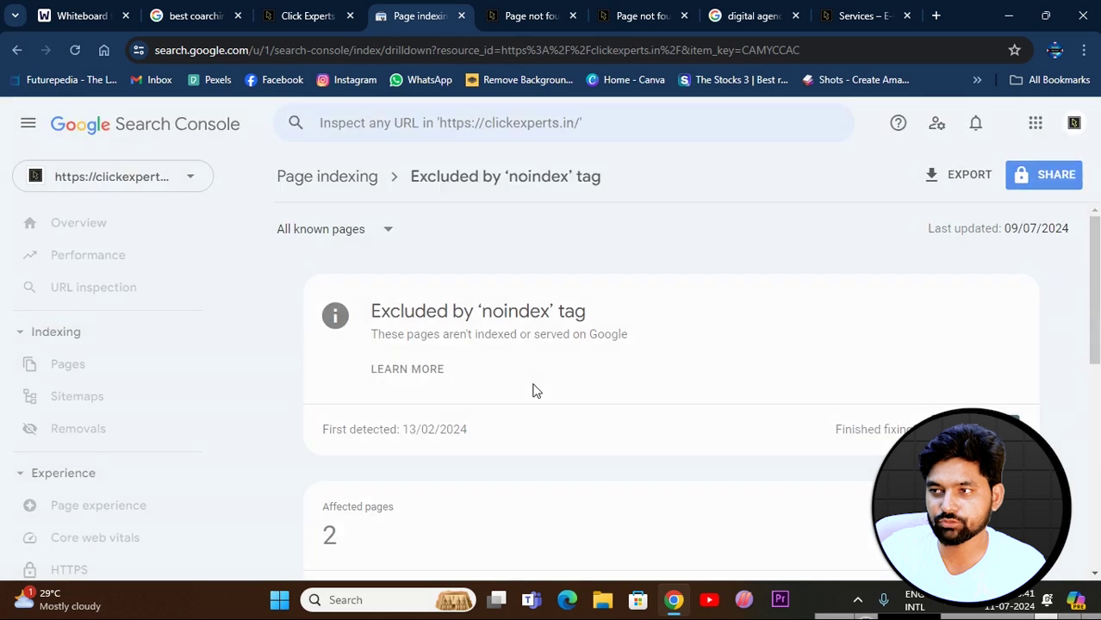
scroll(618, 396, "down", 6)
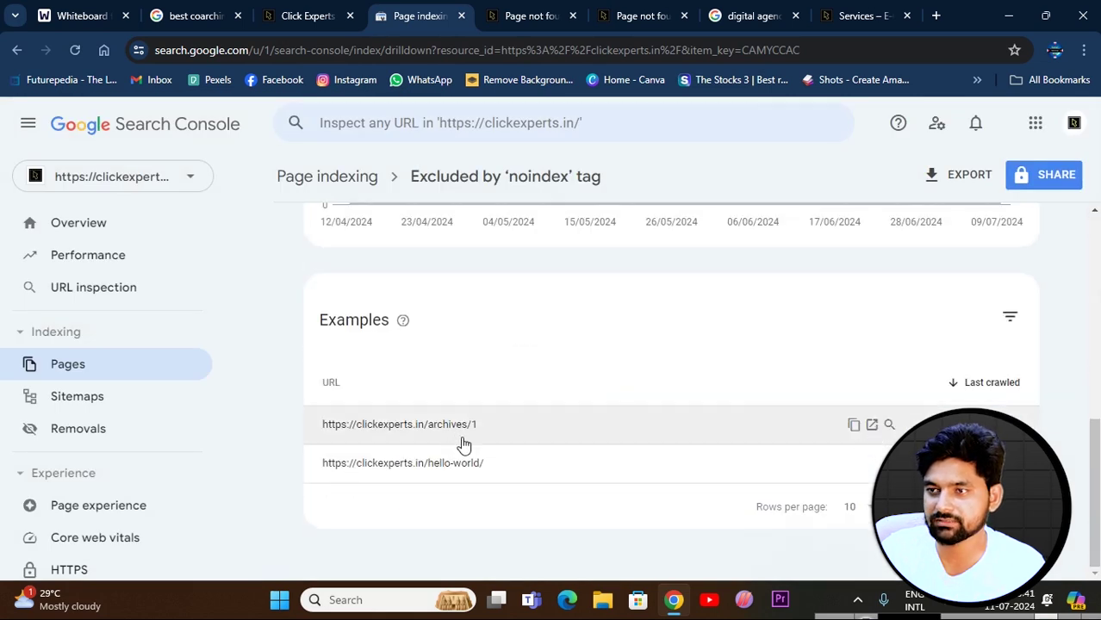
left_click(873, 427)
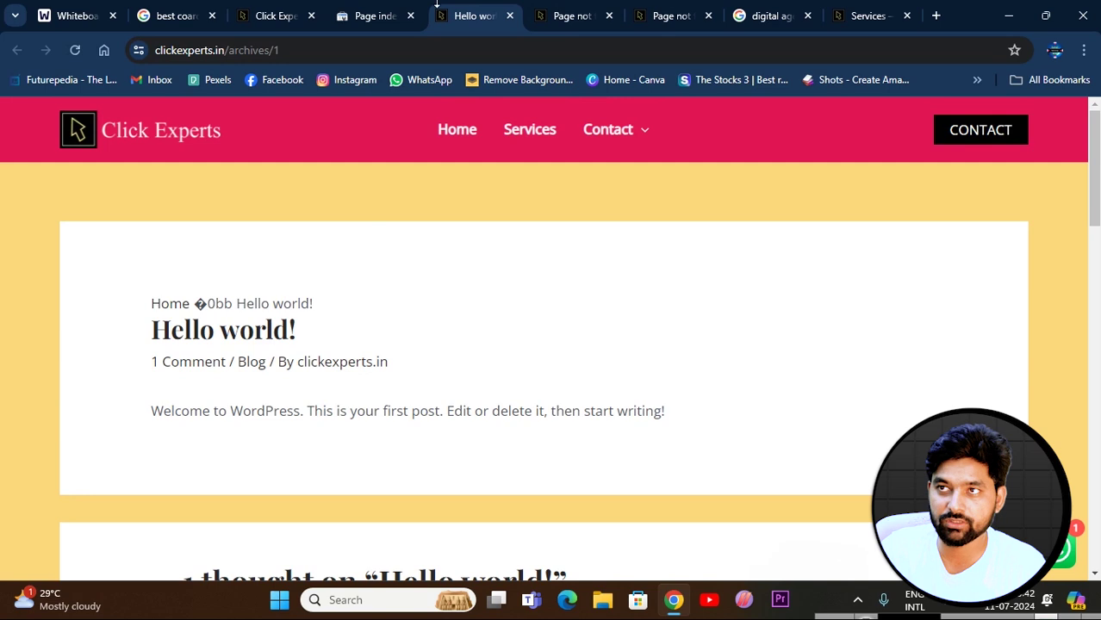
left_click(325, 52)
key("ctrl+c")
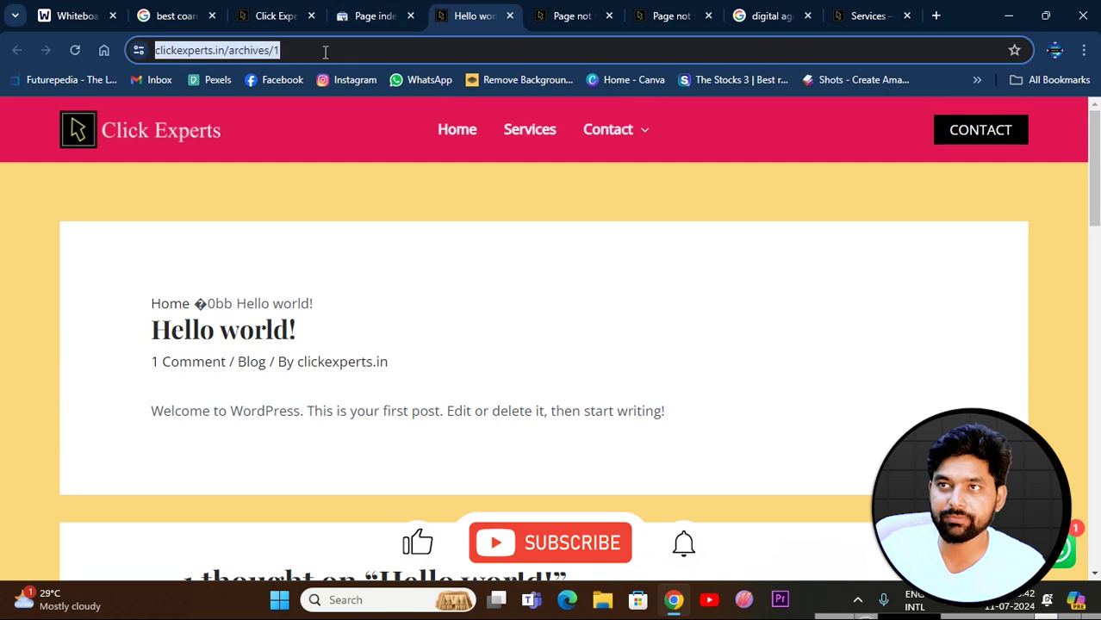
Submit a temporary removal request for the archives/1 URL and recheck Page indexing (4 indexed, 5 not)
left_click(370, 15)
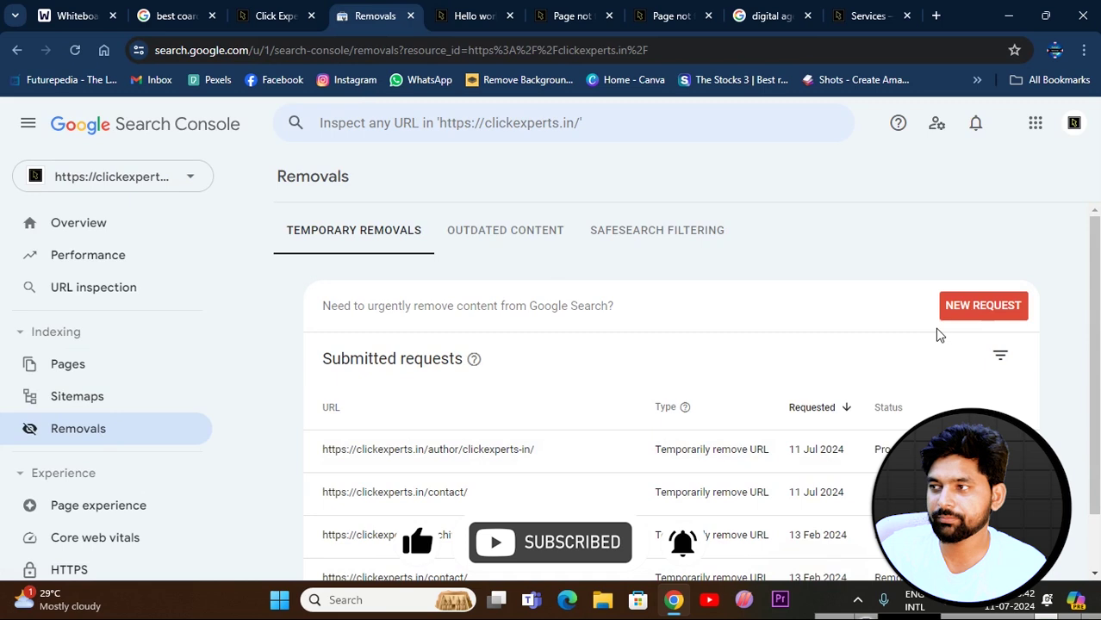
left_click(987, 309)
left_click(452, 322)
key("ctrl+v")
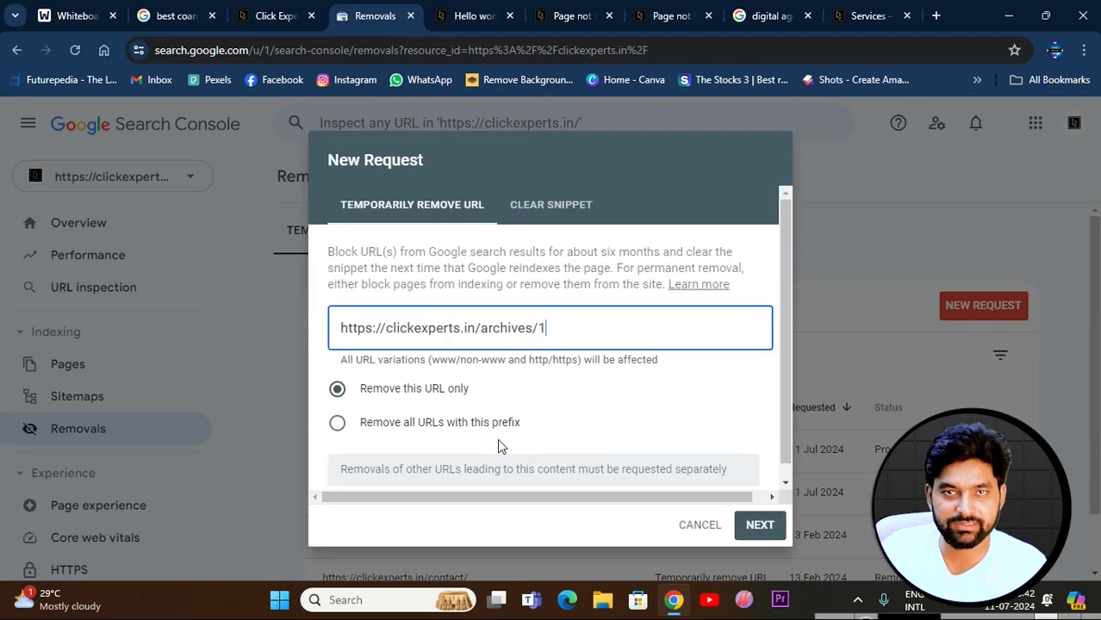
left_click(758, 525)
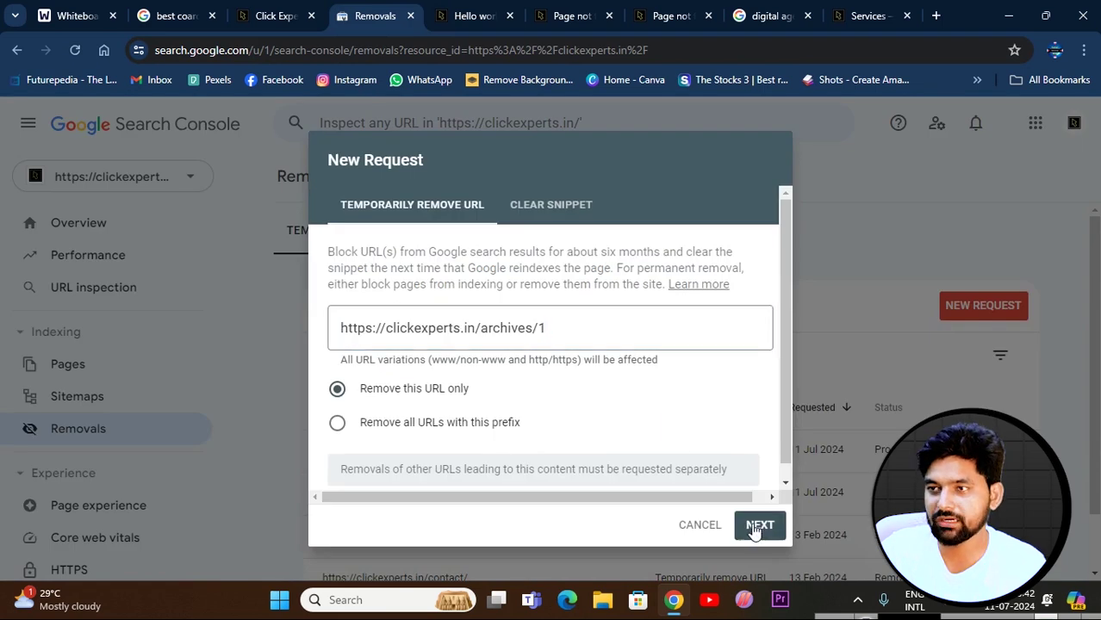
left_click(702, 421)
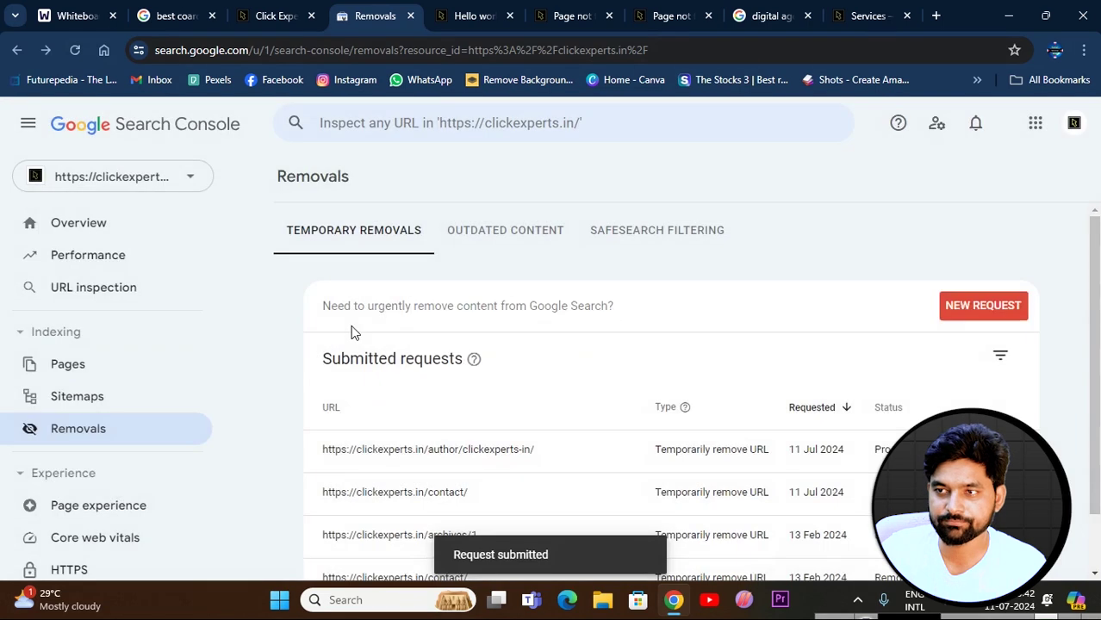
left_click(103, 370)
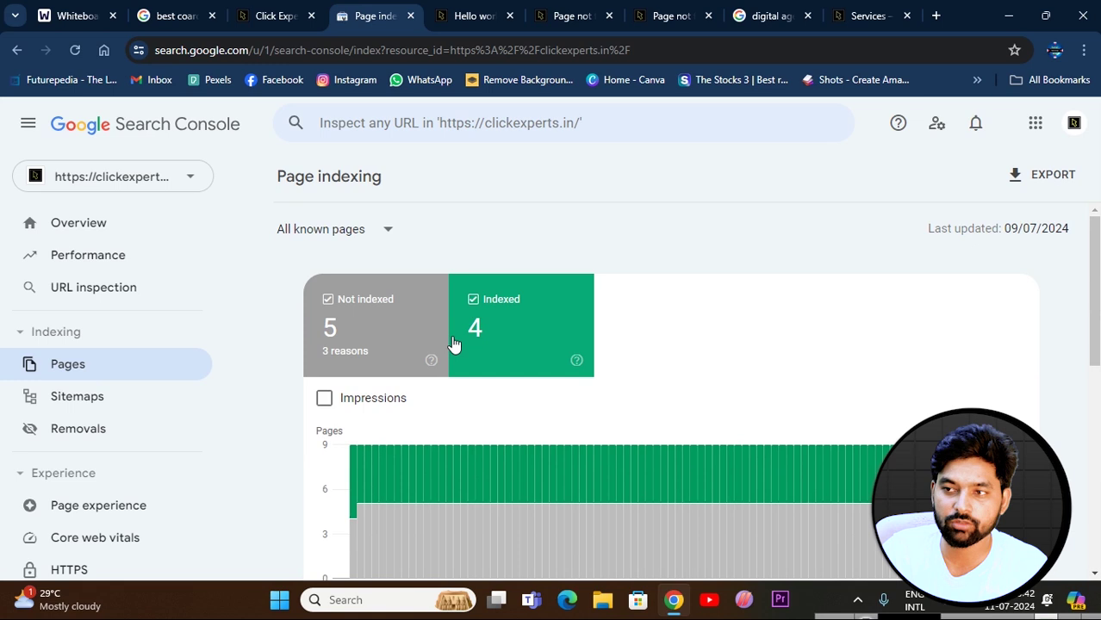
Check /page-sitemap.xml's page indexing, 4 discovered pages all indexed, then return to Sitemaps
scroll(465, 358, "down", 2)
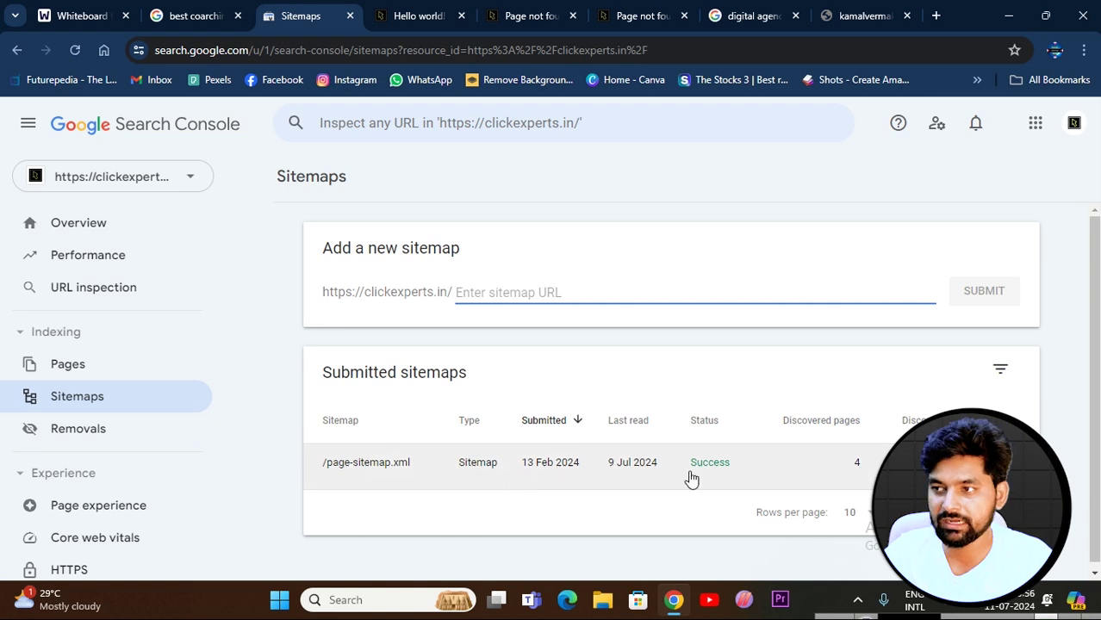
left_click(746, 468)
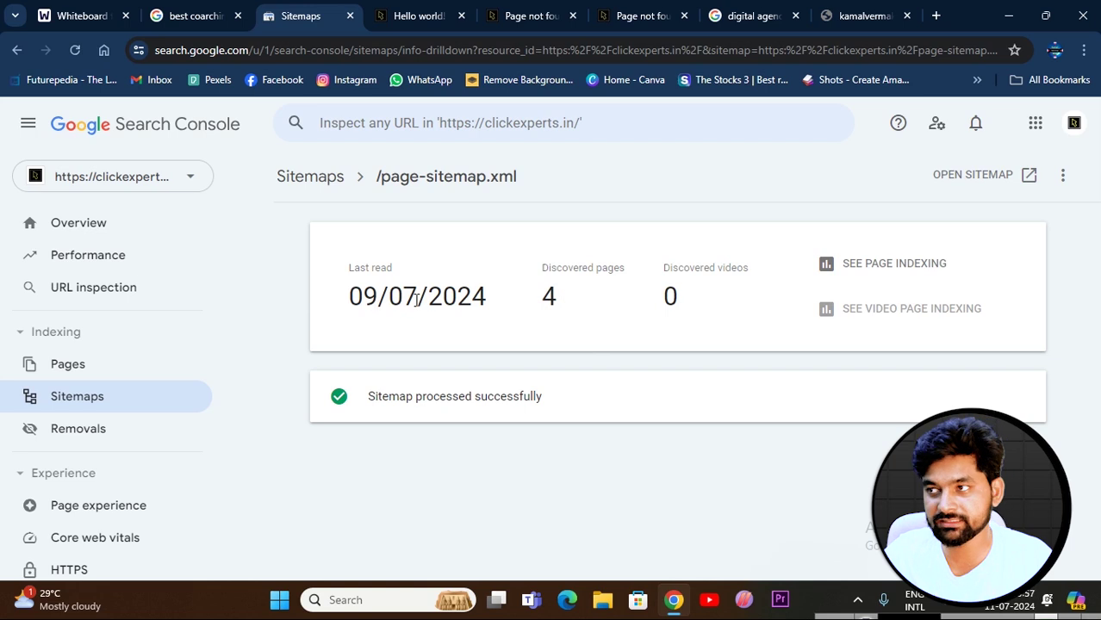
left_click(868, 265)
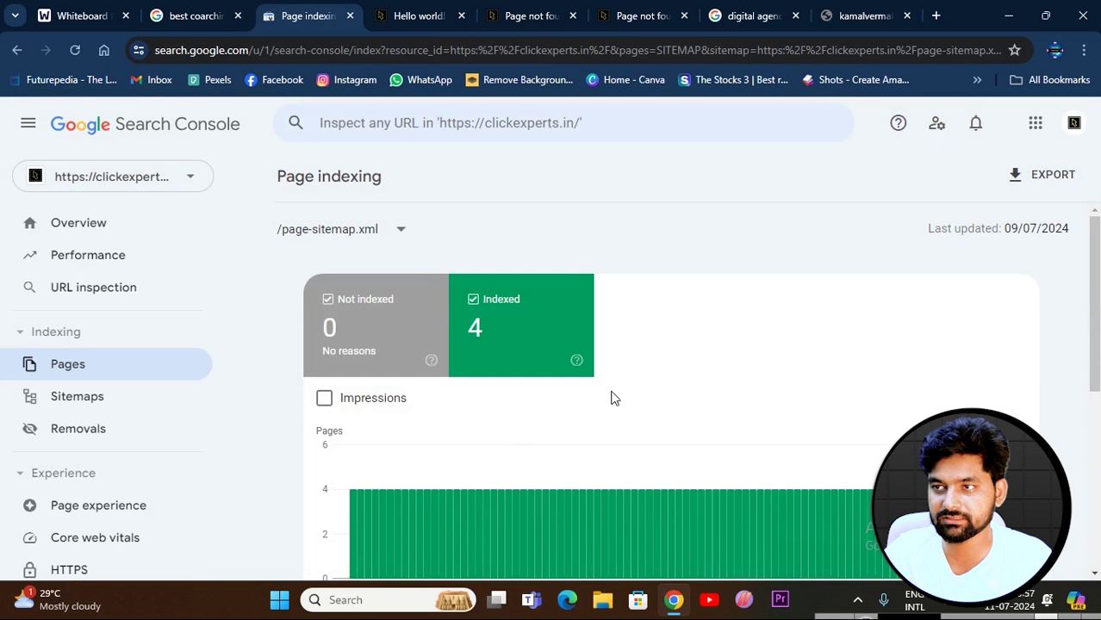
scroll(537, 337, "down", 5)
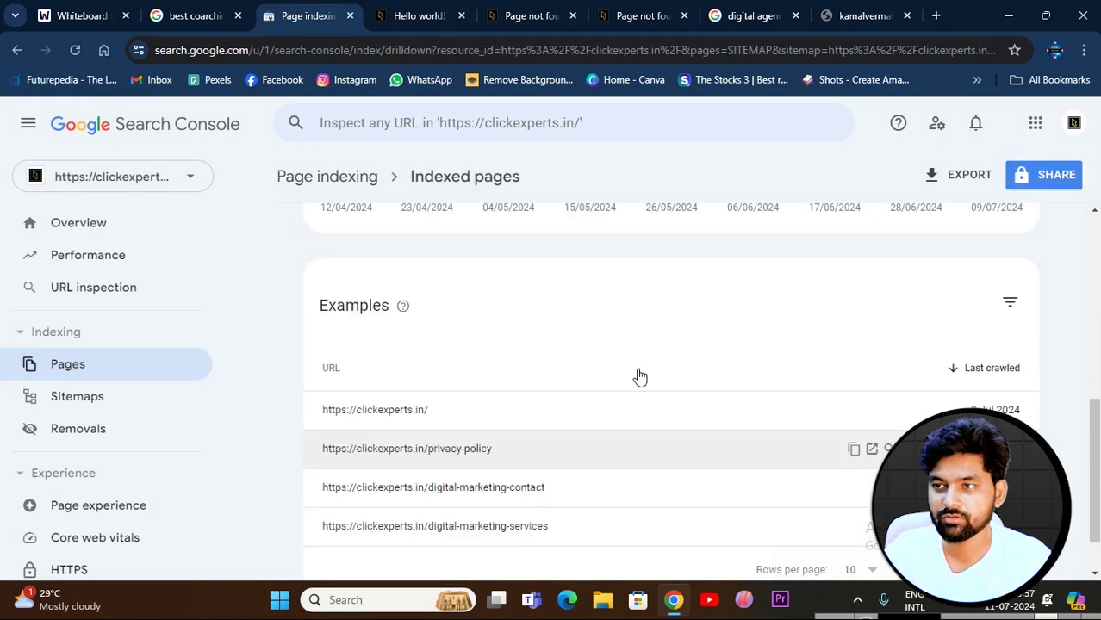
scroll(639, 376, "down", 1)
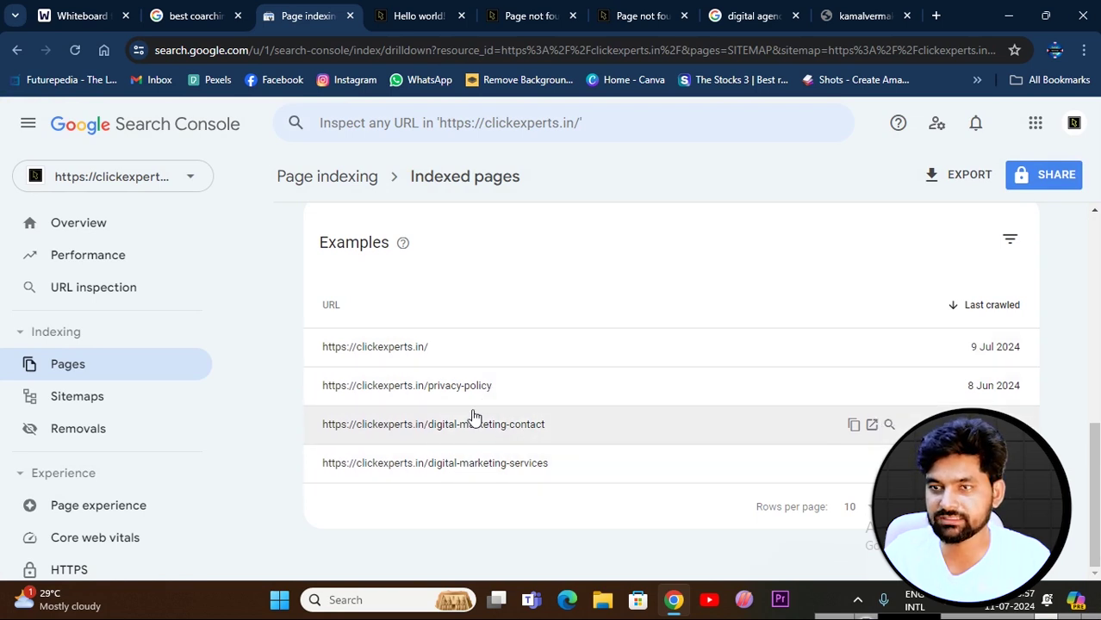
left_click(86, 396)
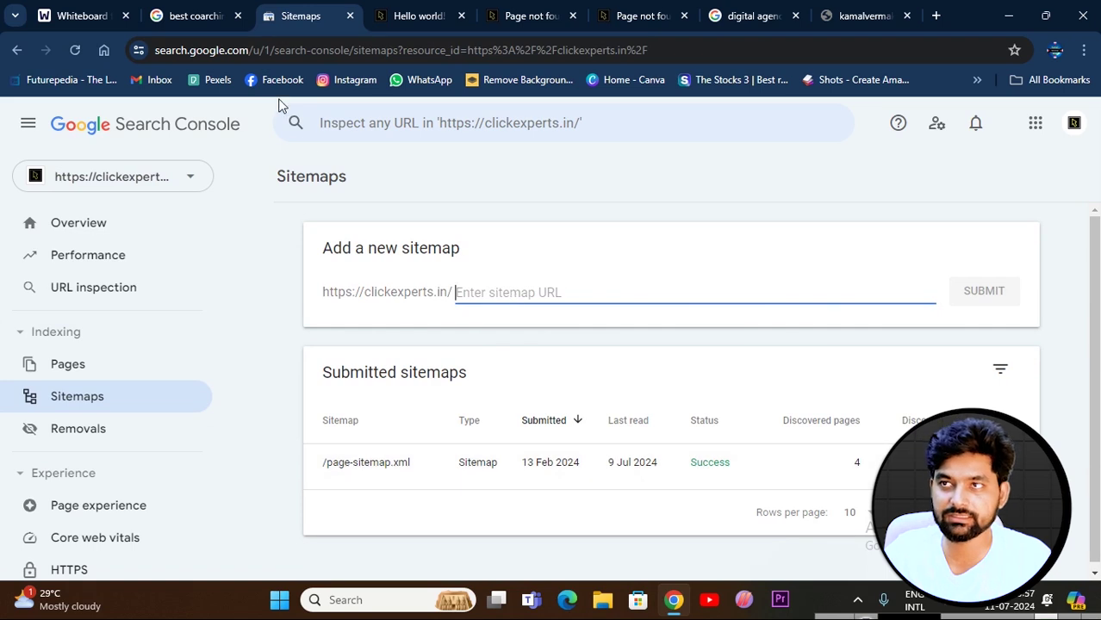
Load clickexperts.in/sitemap_index.xml in a new tab, showing its three listed sitemaps
key("ctrl+t")
type("c")
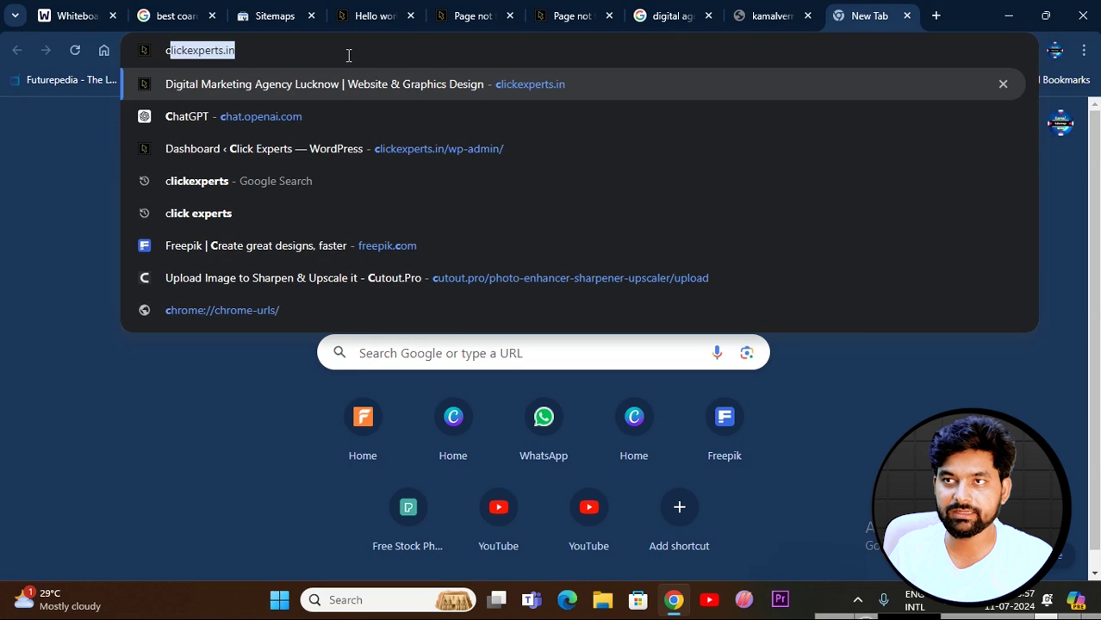
key("Right")
type("/")
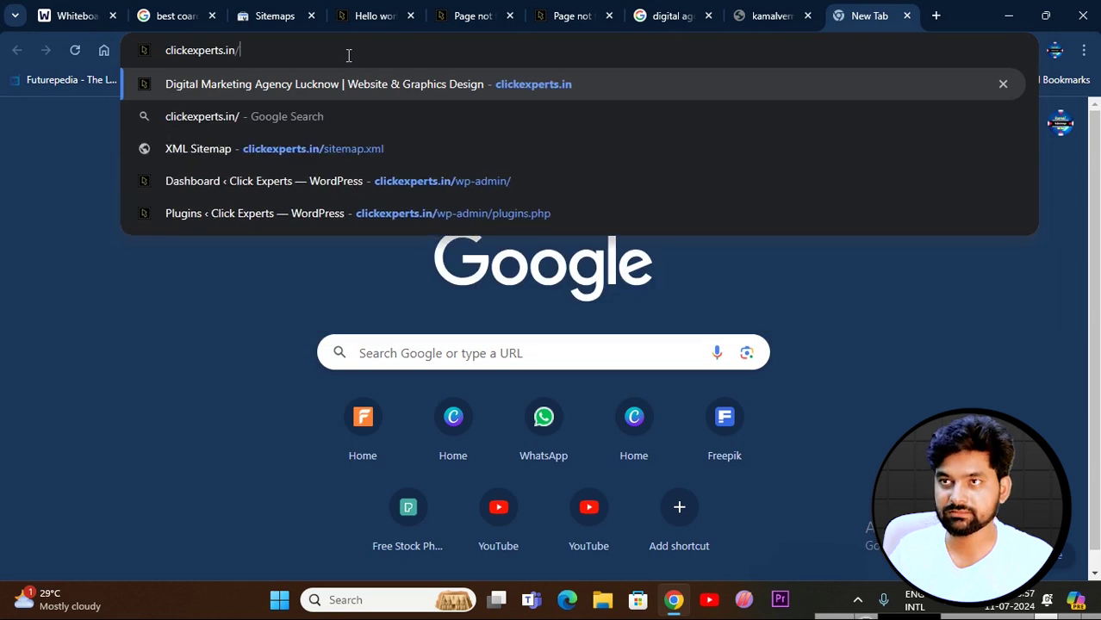
type("sitemap")
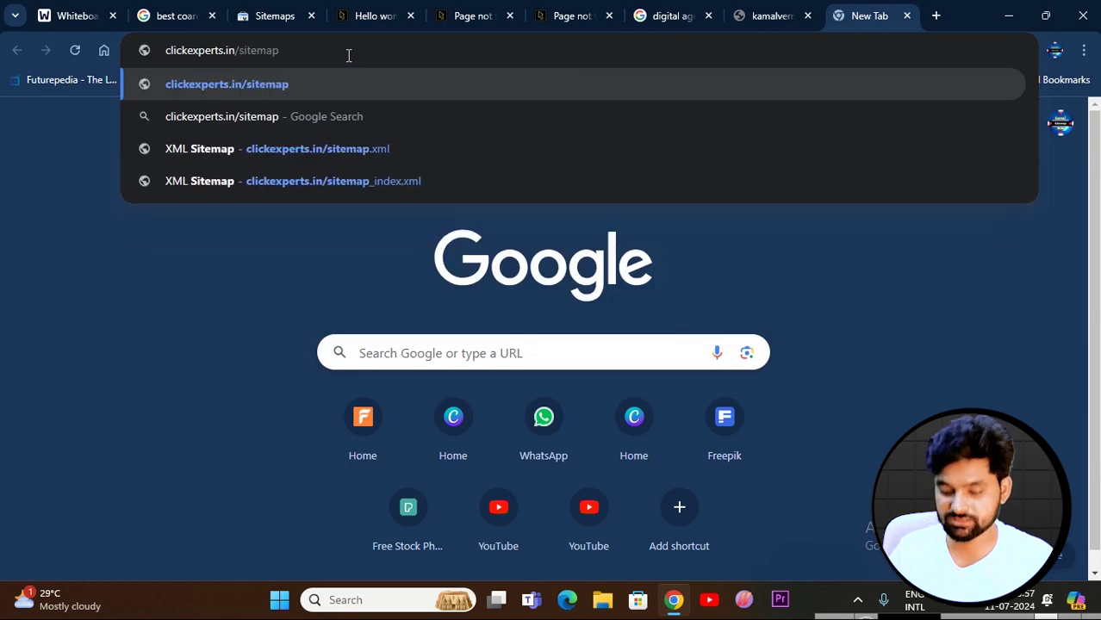
type("/xml")
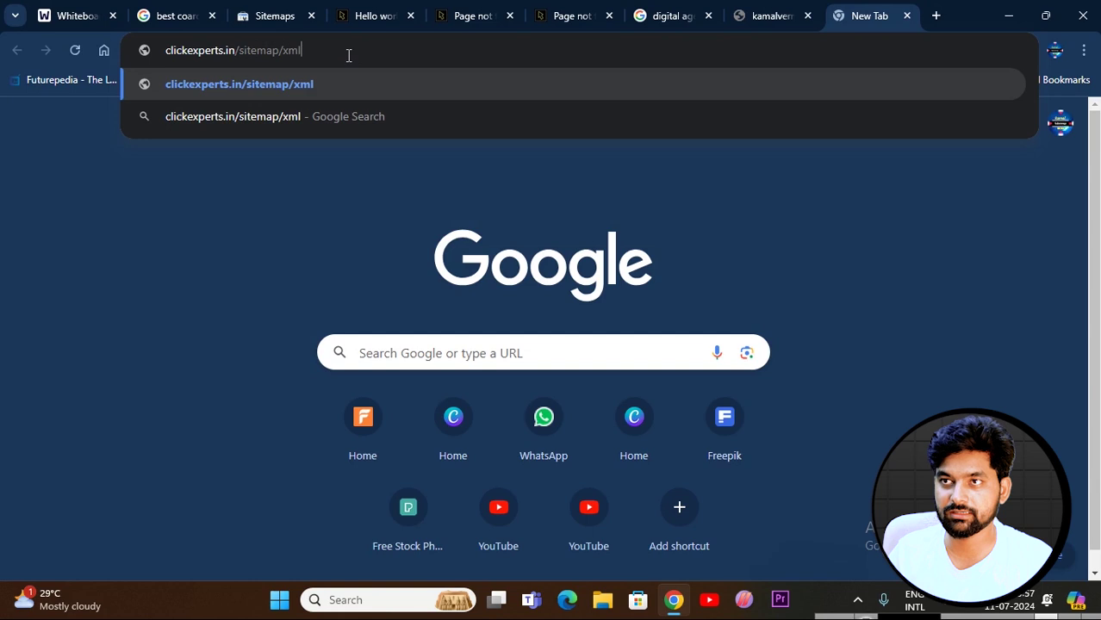
key("Return")
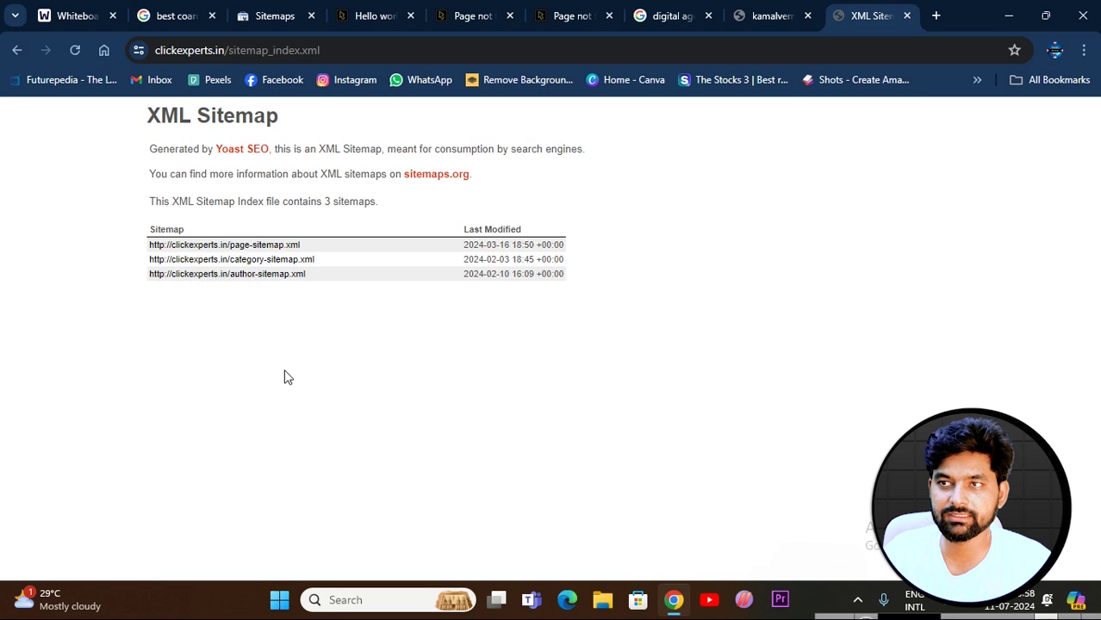
Copy 'sitemap_index.xml' from the address bar into Search Console's Add a new sitemap field
left_click(346, 50)
left_click(346, 51)
left_click_drag(353, 52, 265, 53)
key("ctrl+c")
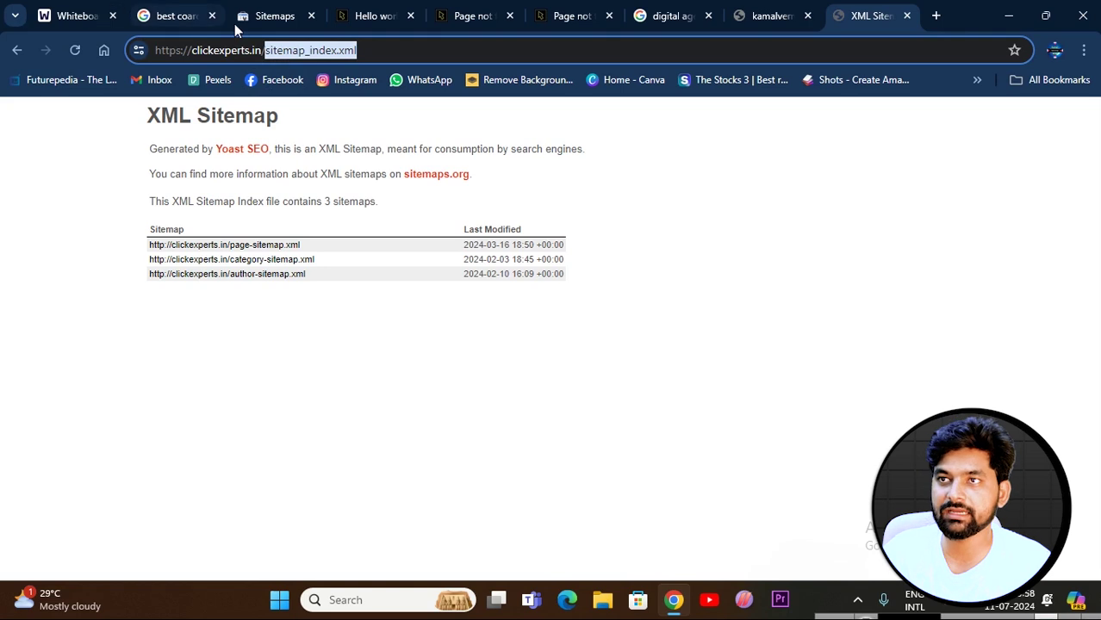
left_click(272, 19)
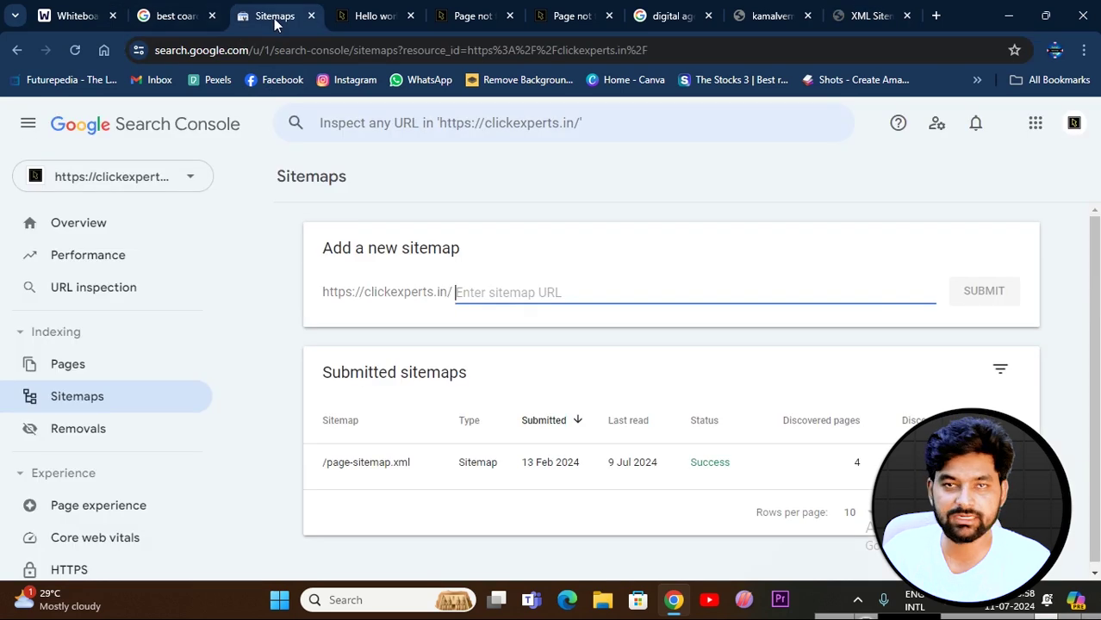
key("ctrl+v")
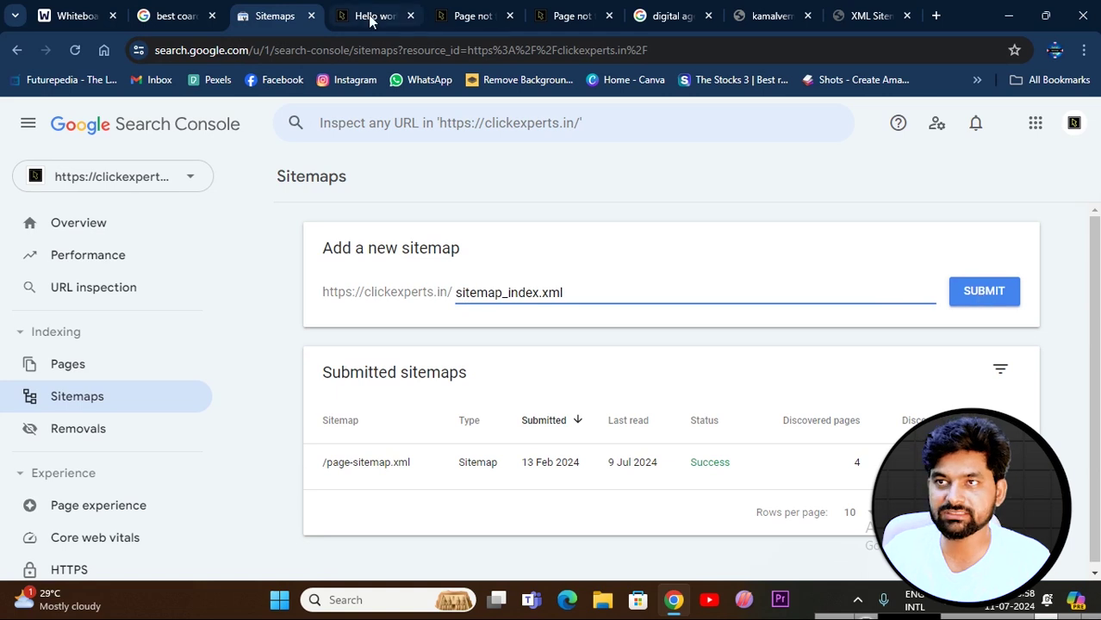
left_click(177, 16)
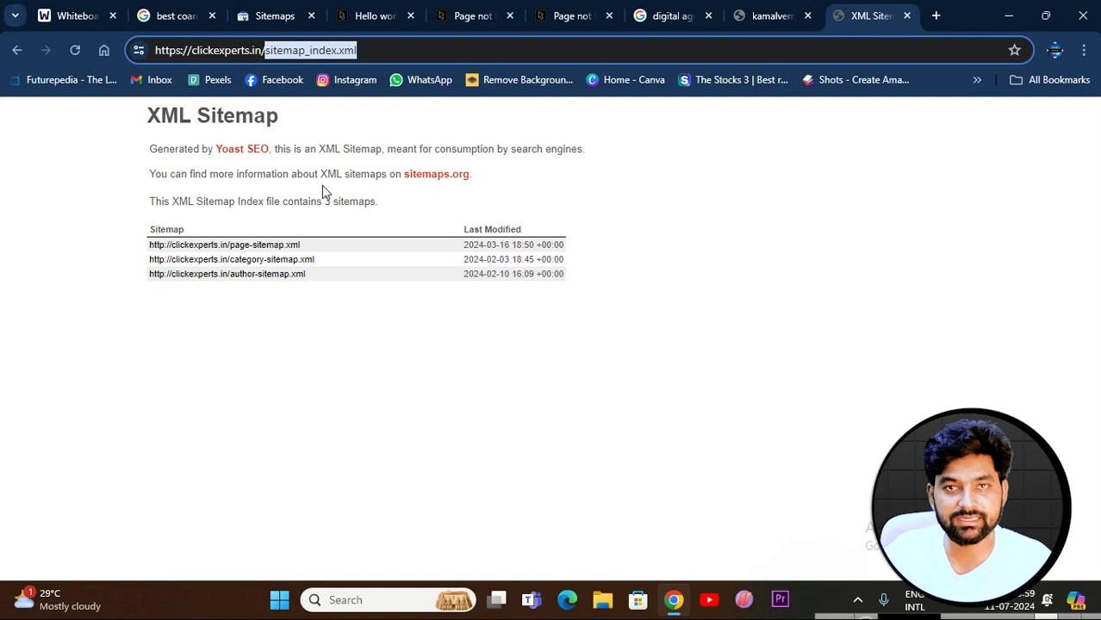
left_click(272, 18)
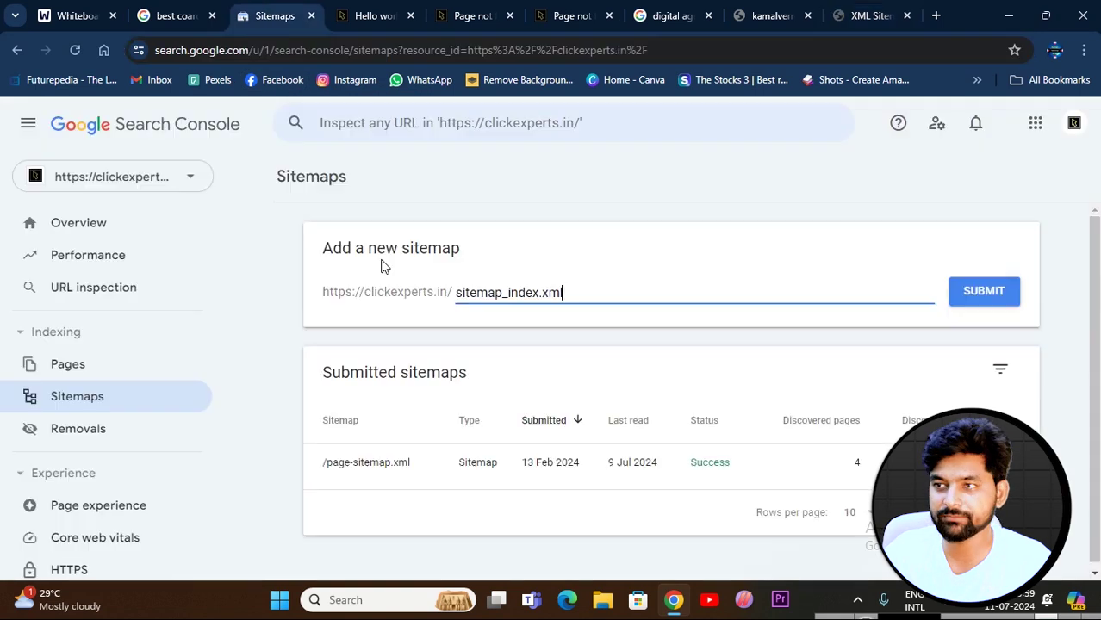
scroll(634, 403, "down", 1)
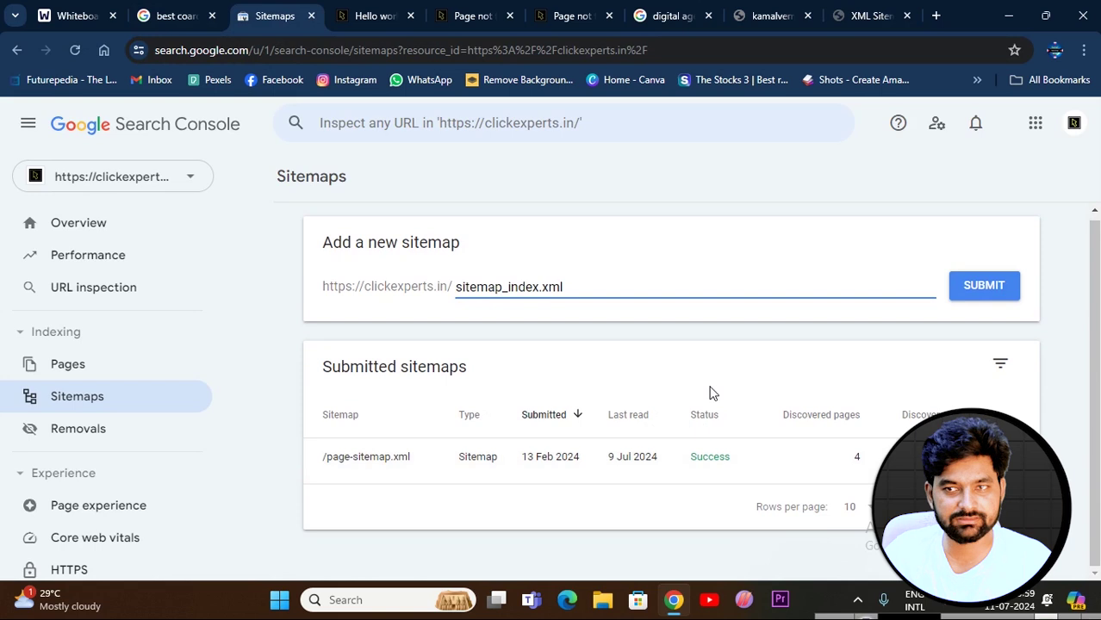
Review the five temporary removal requests on the Removals page, three still processing
left_click(88, 428)
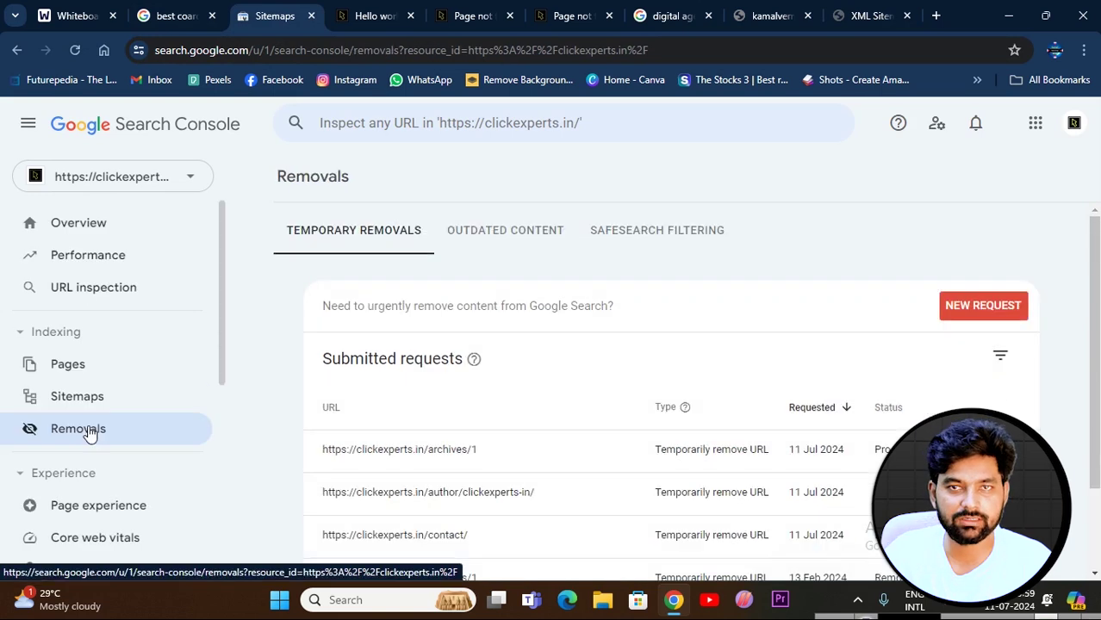
scroll(848, 420, "down", 2)
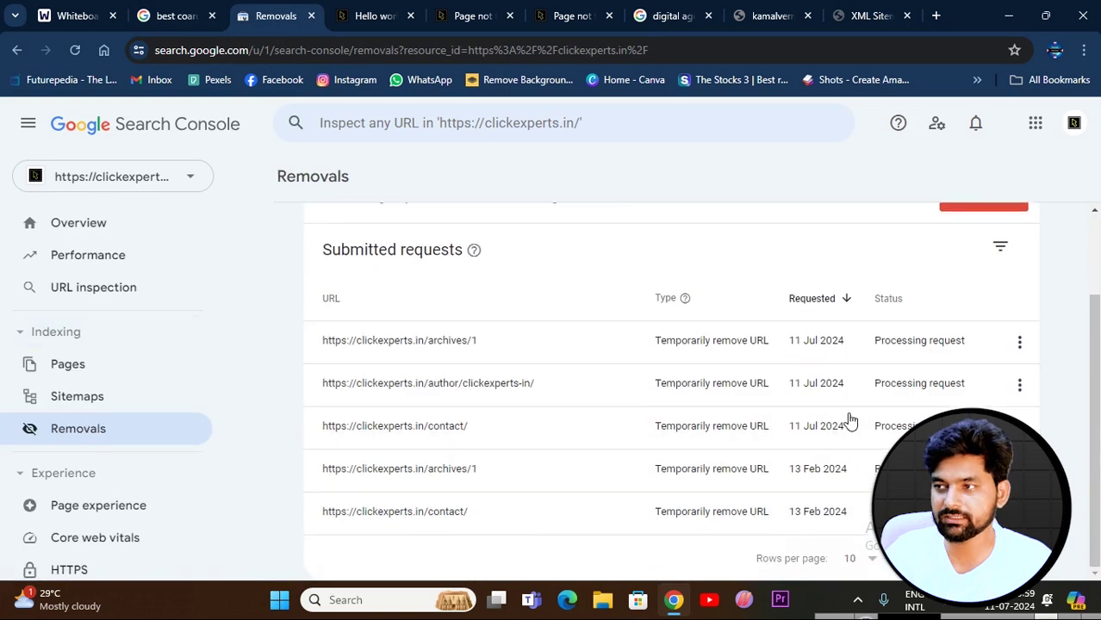
scroll(560, 405, "up", 1)
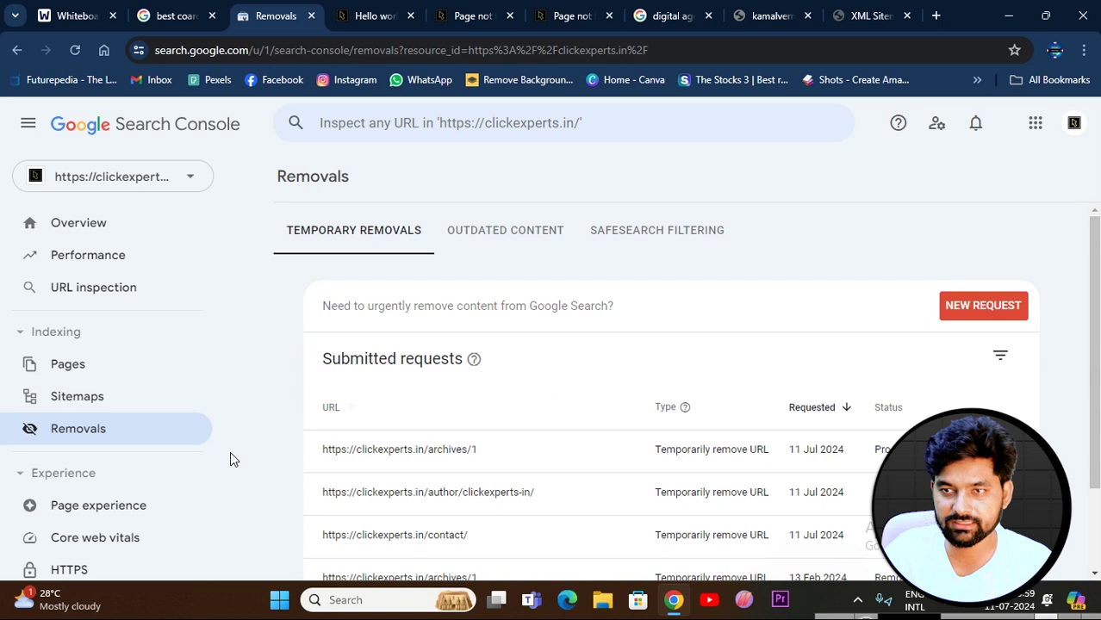
scroll(136, 389, "down", 3)
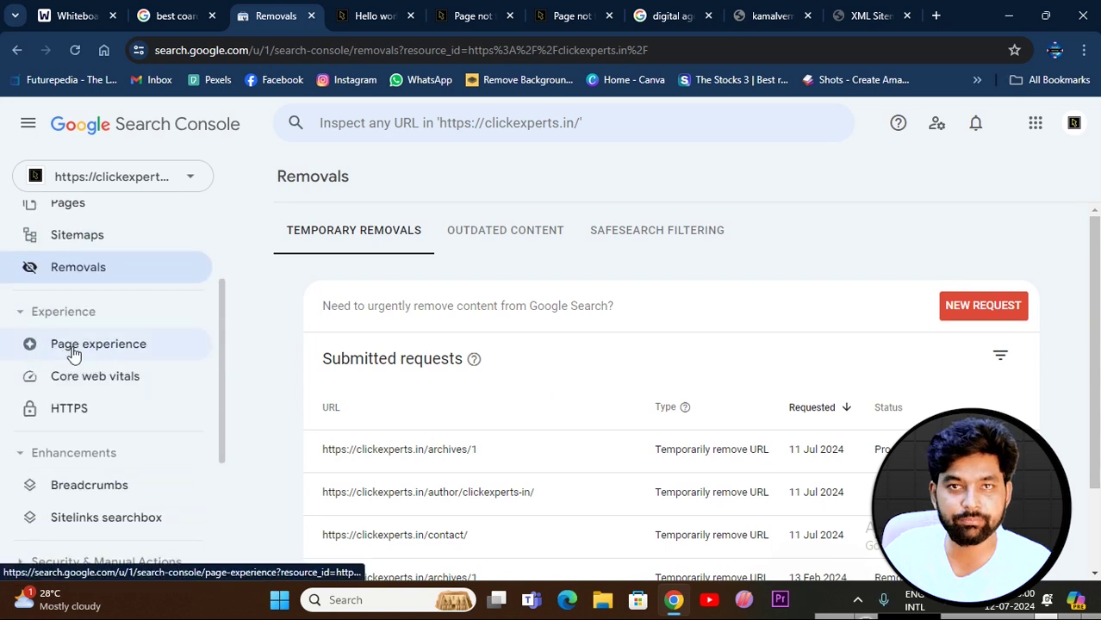
Check the Page experience report: Core Web Vitals has no data and HTTPS is Good
left_click(71, 350)
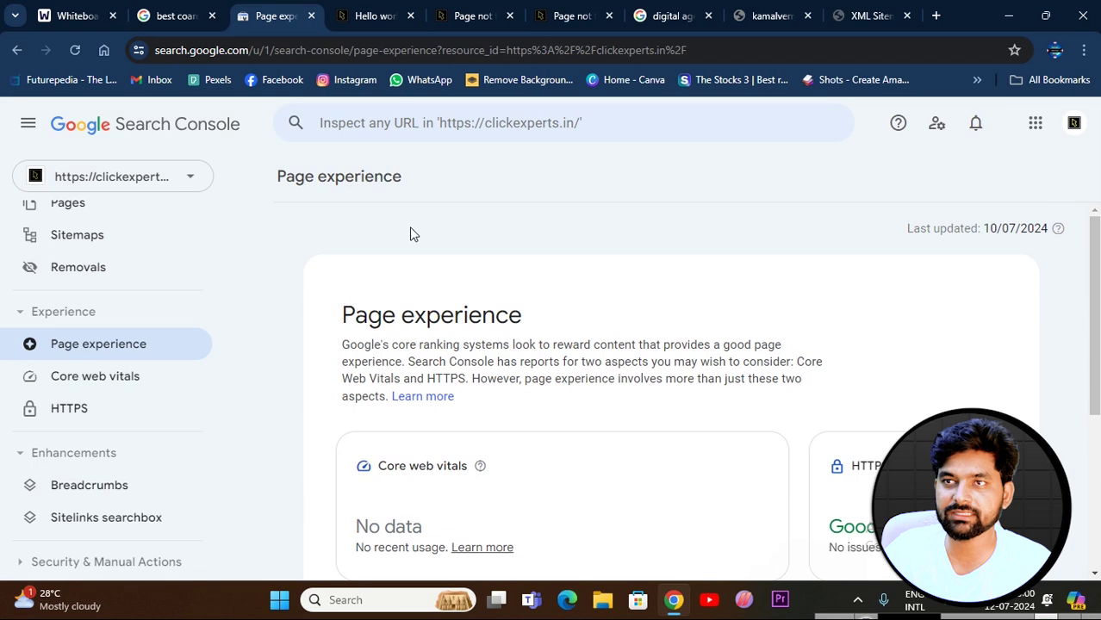
left_click(72, 19)
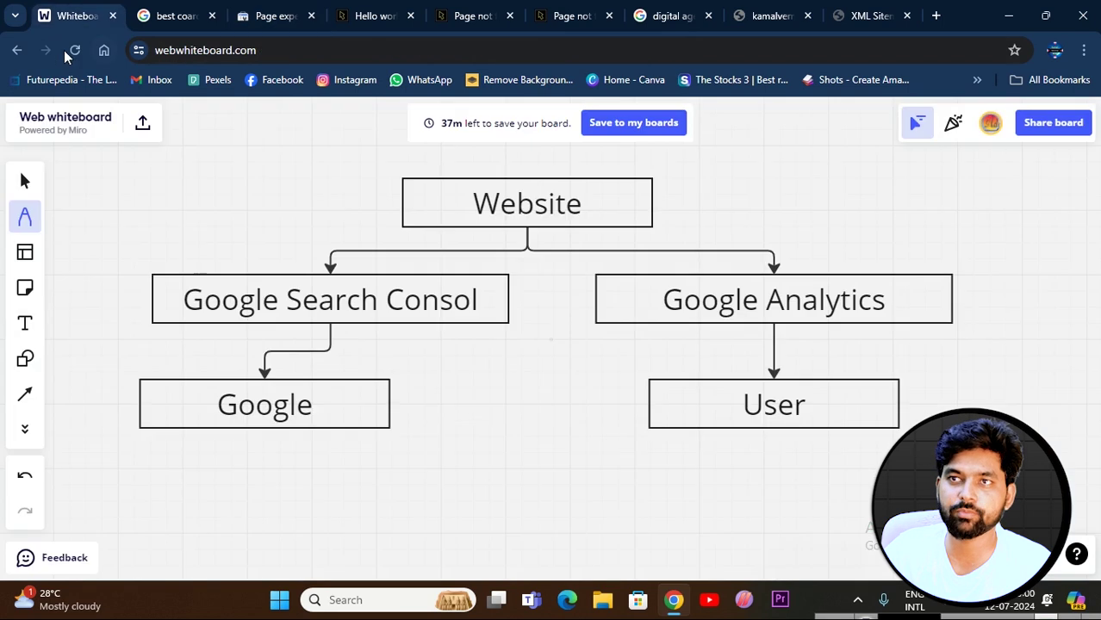
left_click(162, 19)
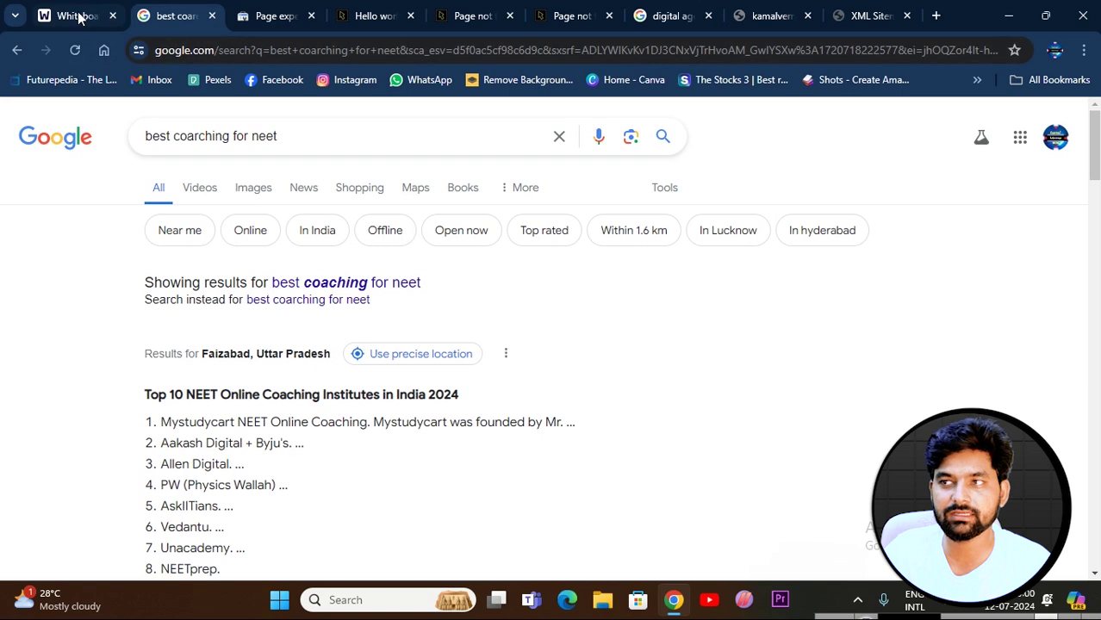
left_click(274, 16)
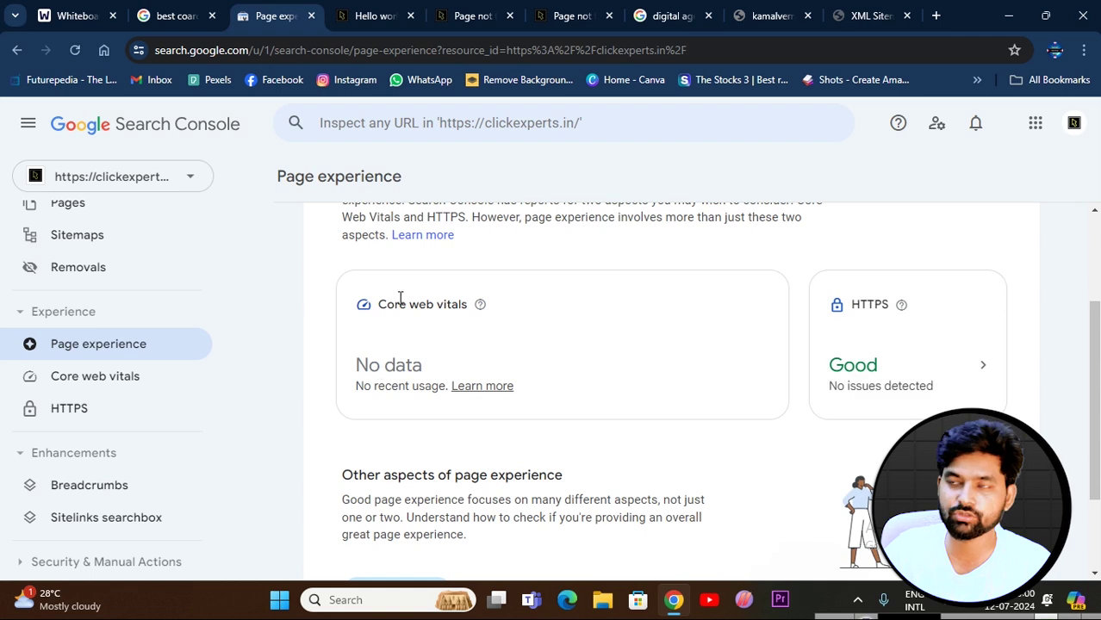
Search Google for 'core web vitals' in a new tab
left_click(935, 18)
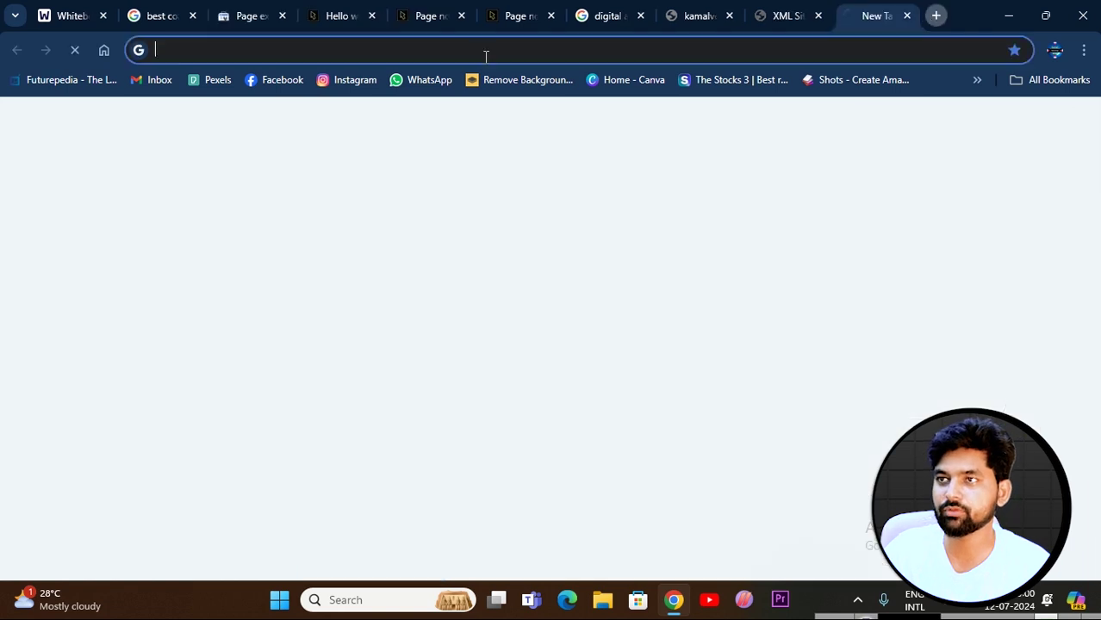
type("core ve")
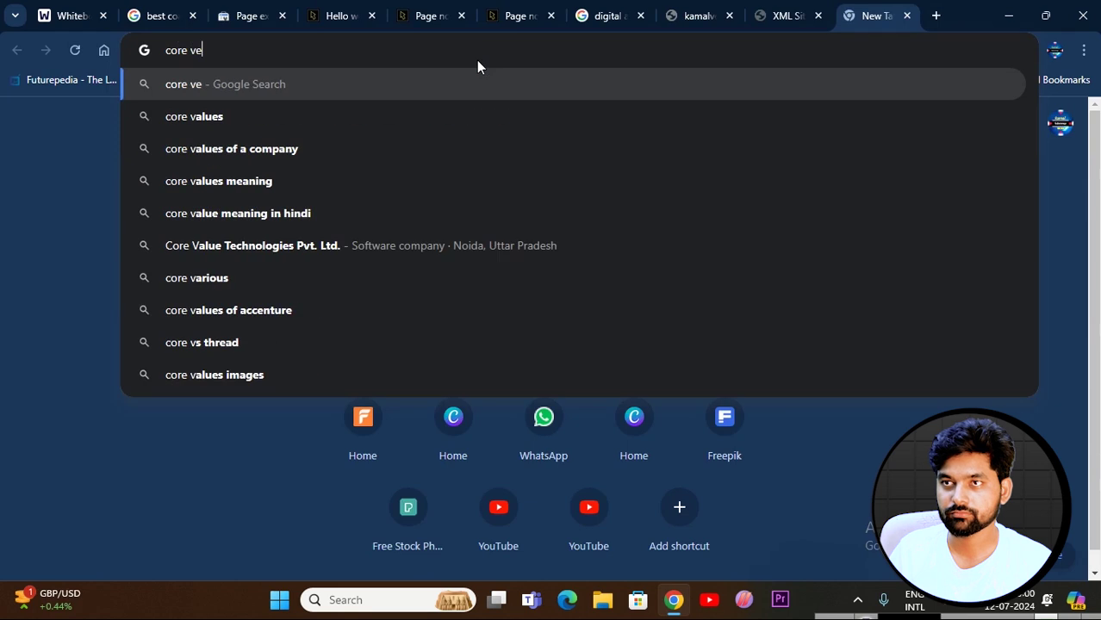
key("BackSpace")
key("BackSpace")
type("w")
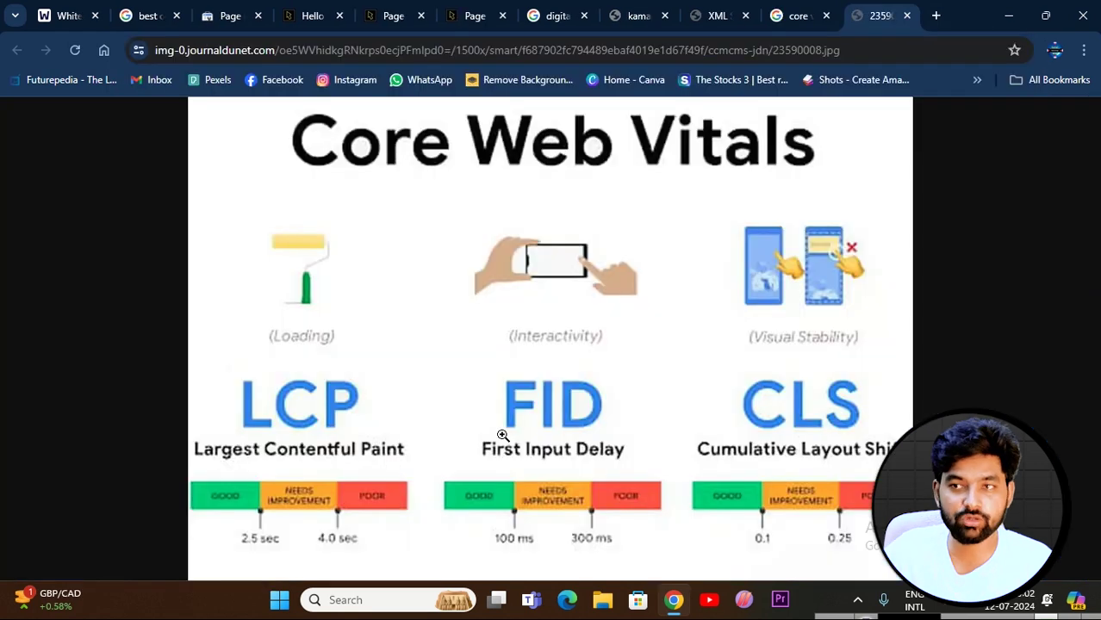